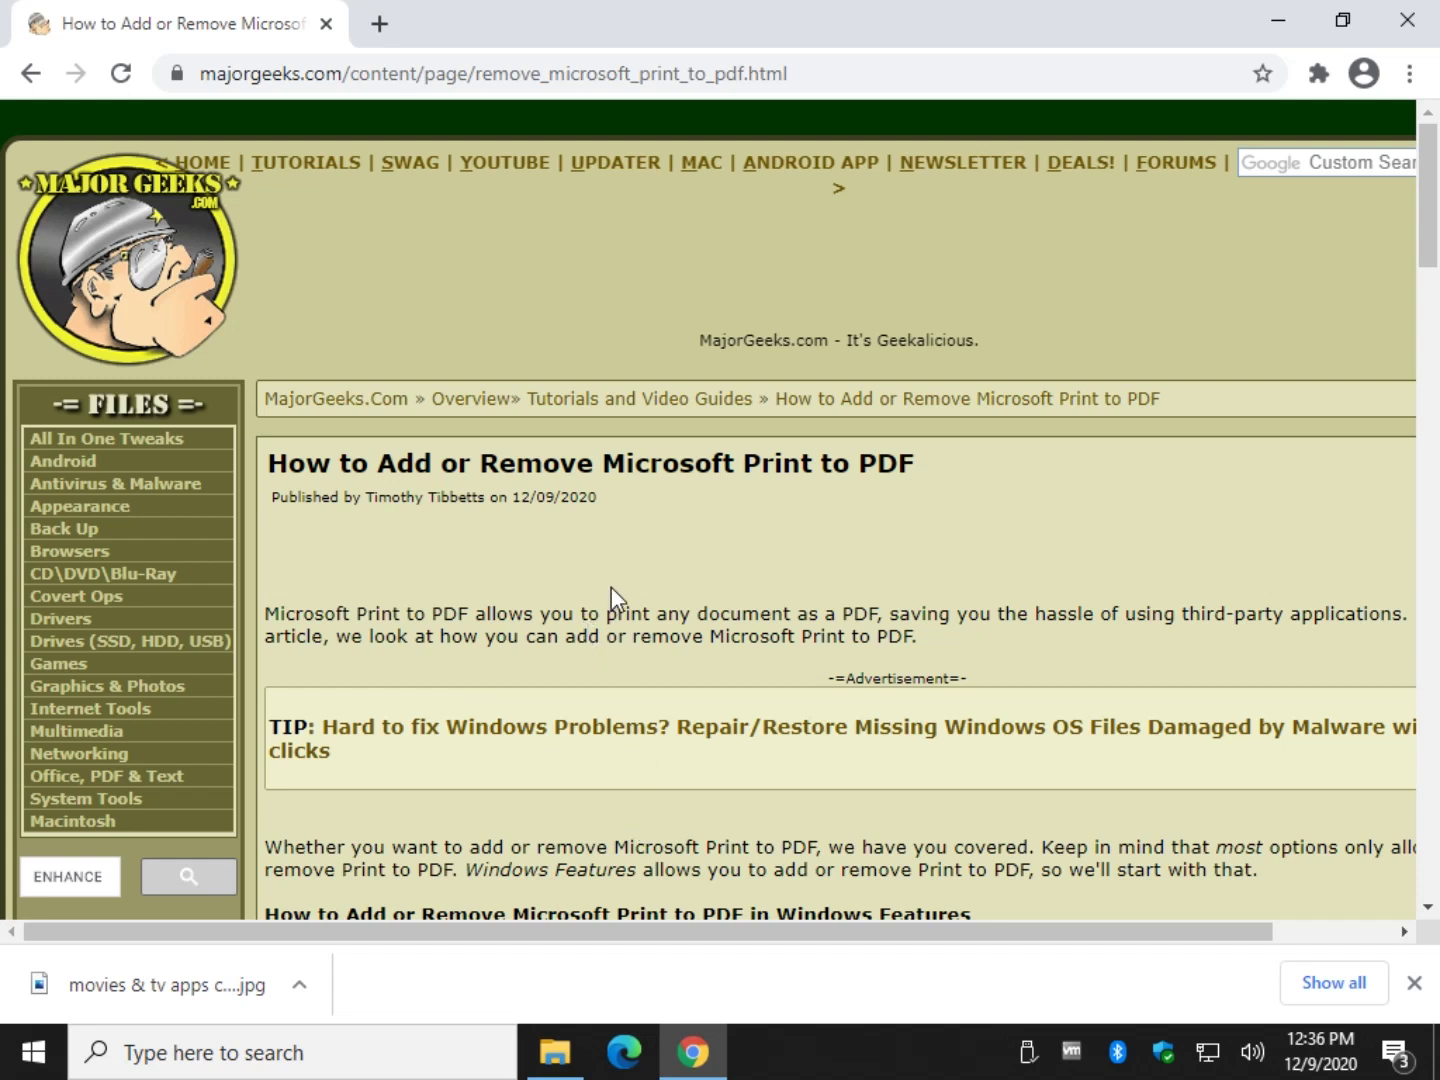
# Scroll the MajorGeeks article to its 'How to Add or Remove Microsoft Print to PDF in Windows Features' section
pyautogui.scroll(-3, 611, 587)
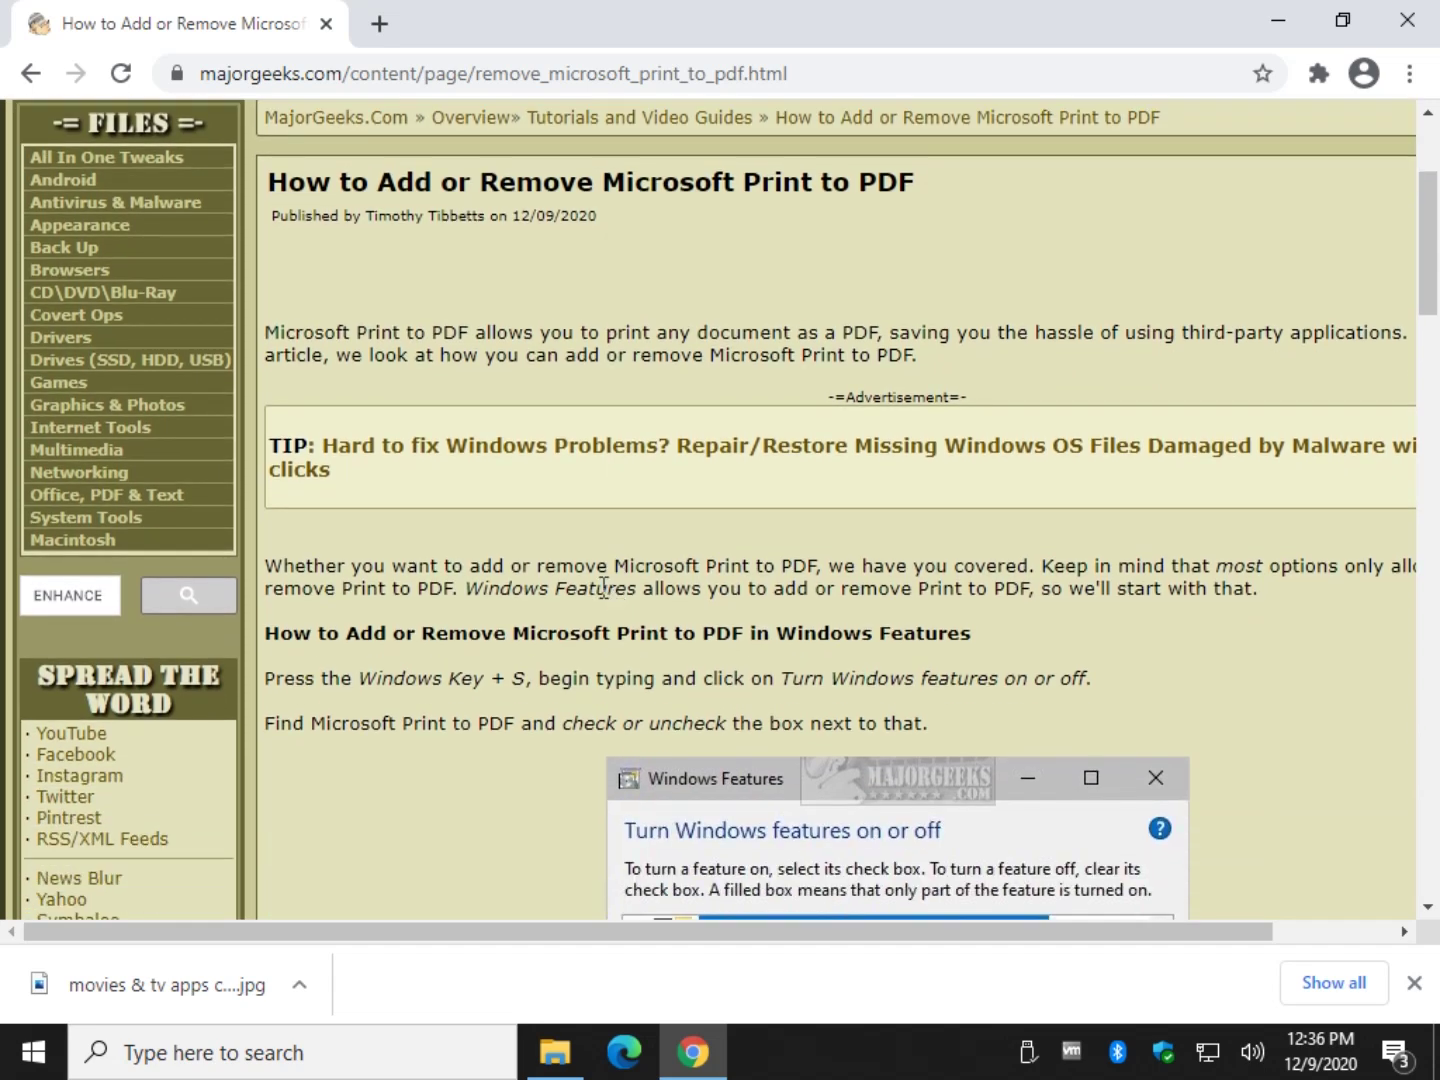
pyautogui.scroll(-4, 578, 553)
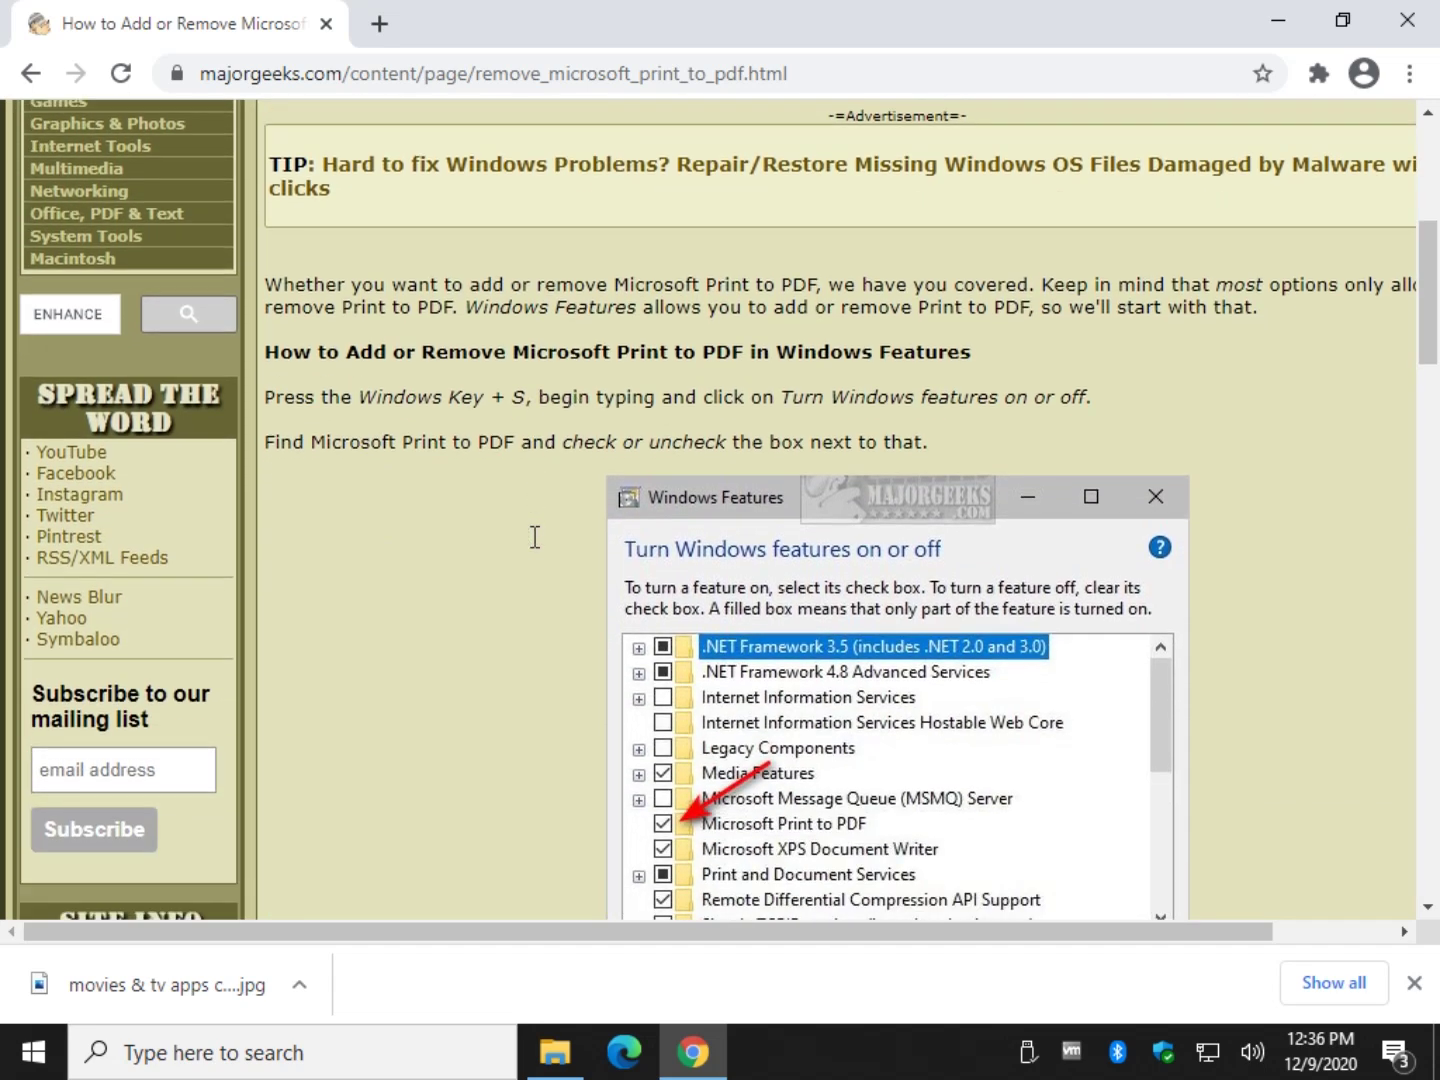
pyautogui.scroll(-1, 532, 540)
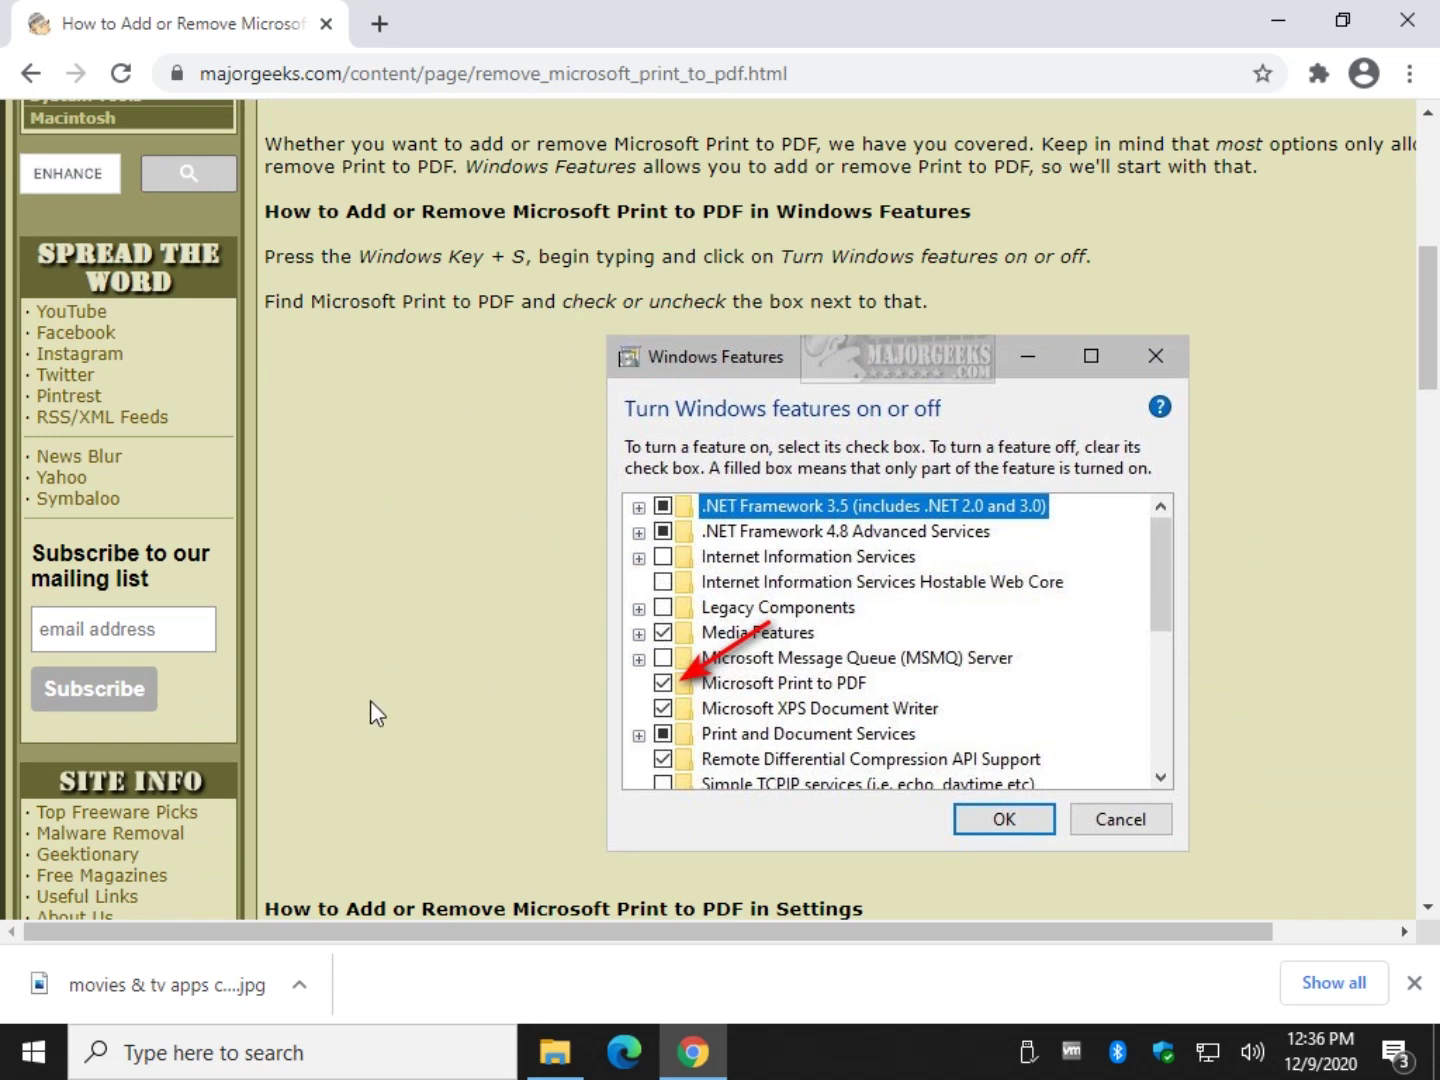
# Open 'Turn Windows features on or off' from Windows search
pyautogui.press('super+s')
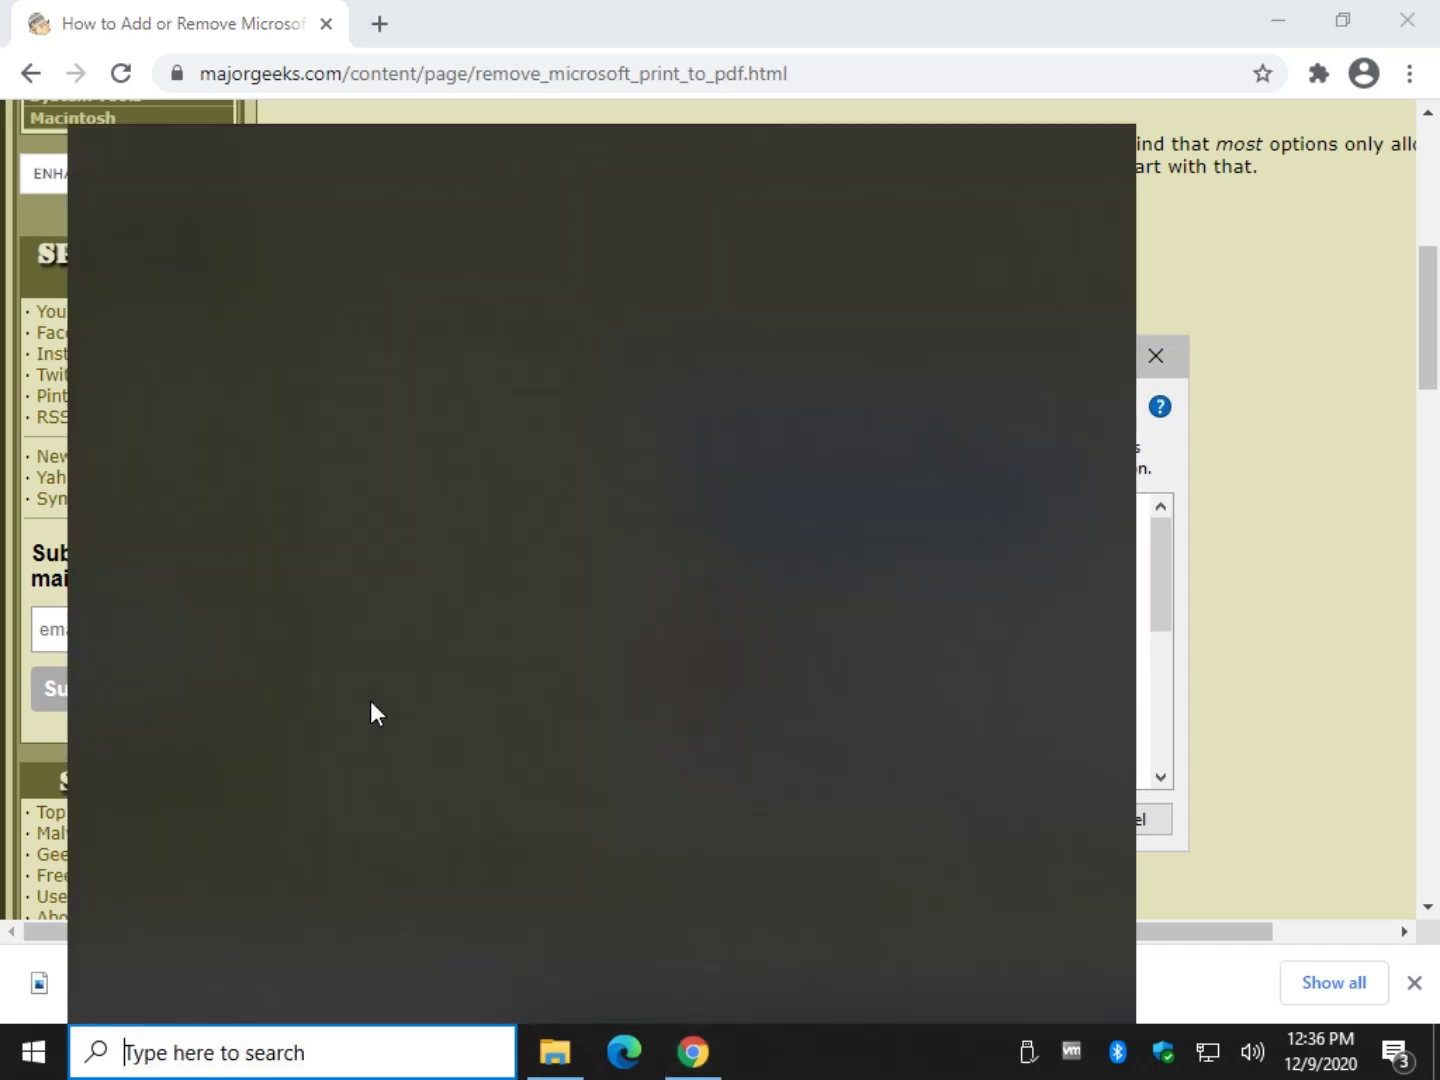
pyautogui.write('turn window')
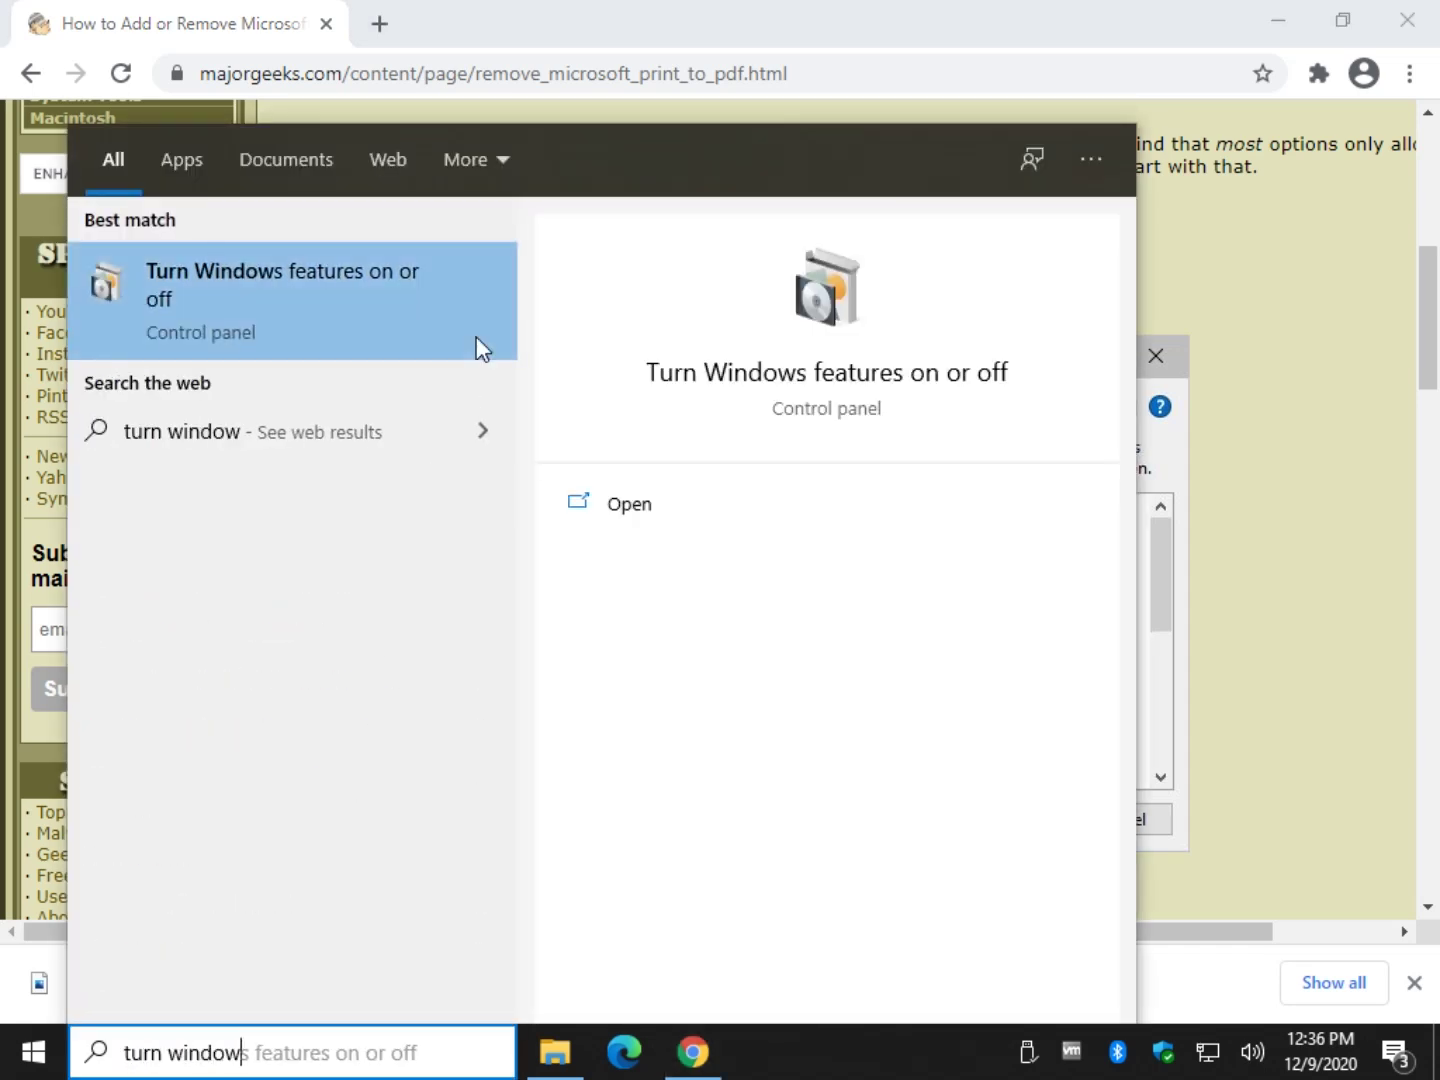
pyautogui.click(404, 328)
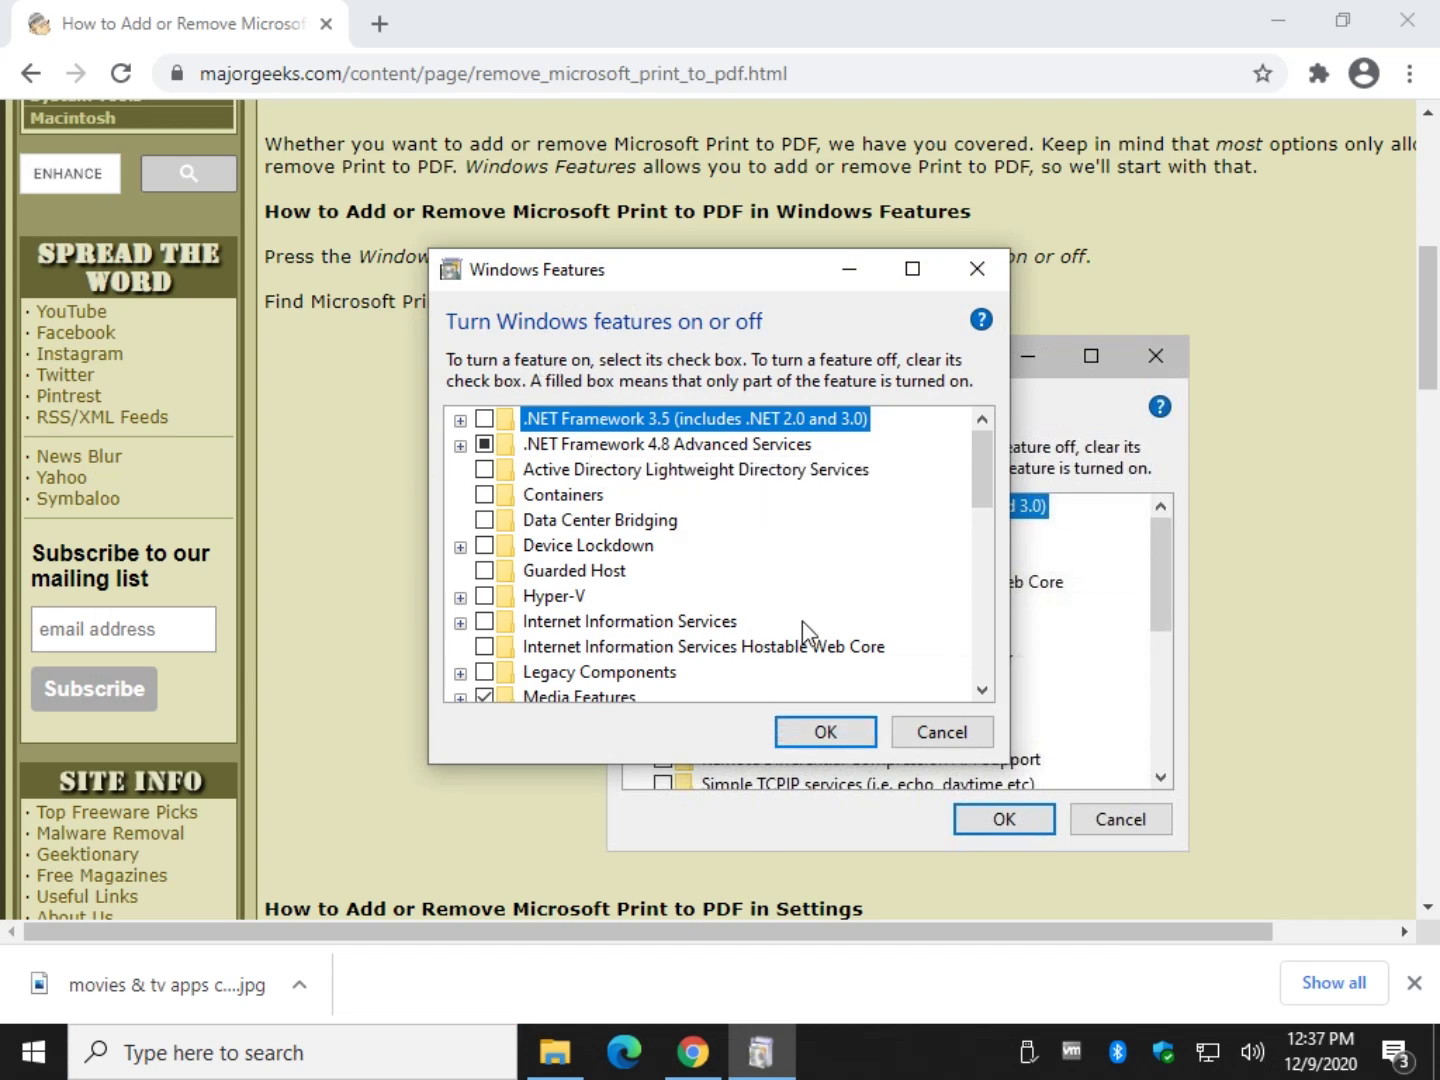
# Find Microsoft Print to PDF in the features list, uncheck it, then recheck it
pyautogui.scroll(-3, 800, 620)
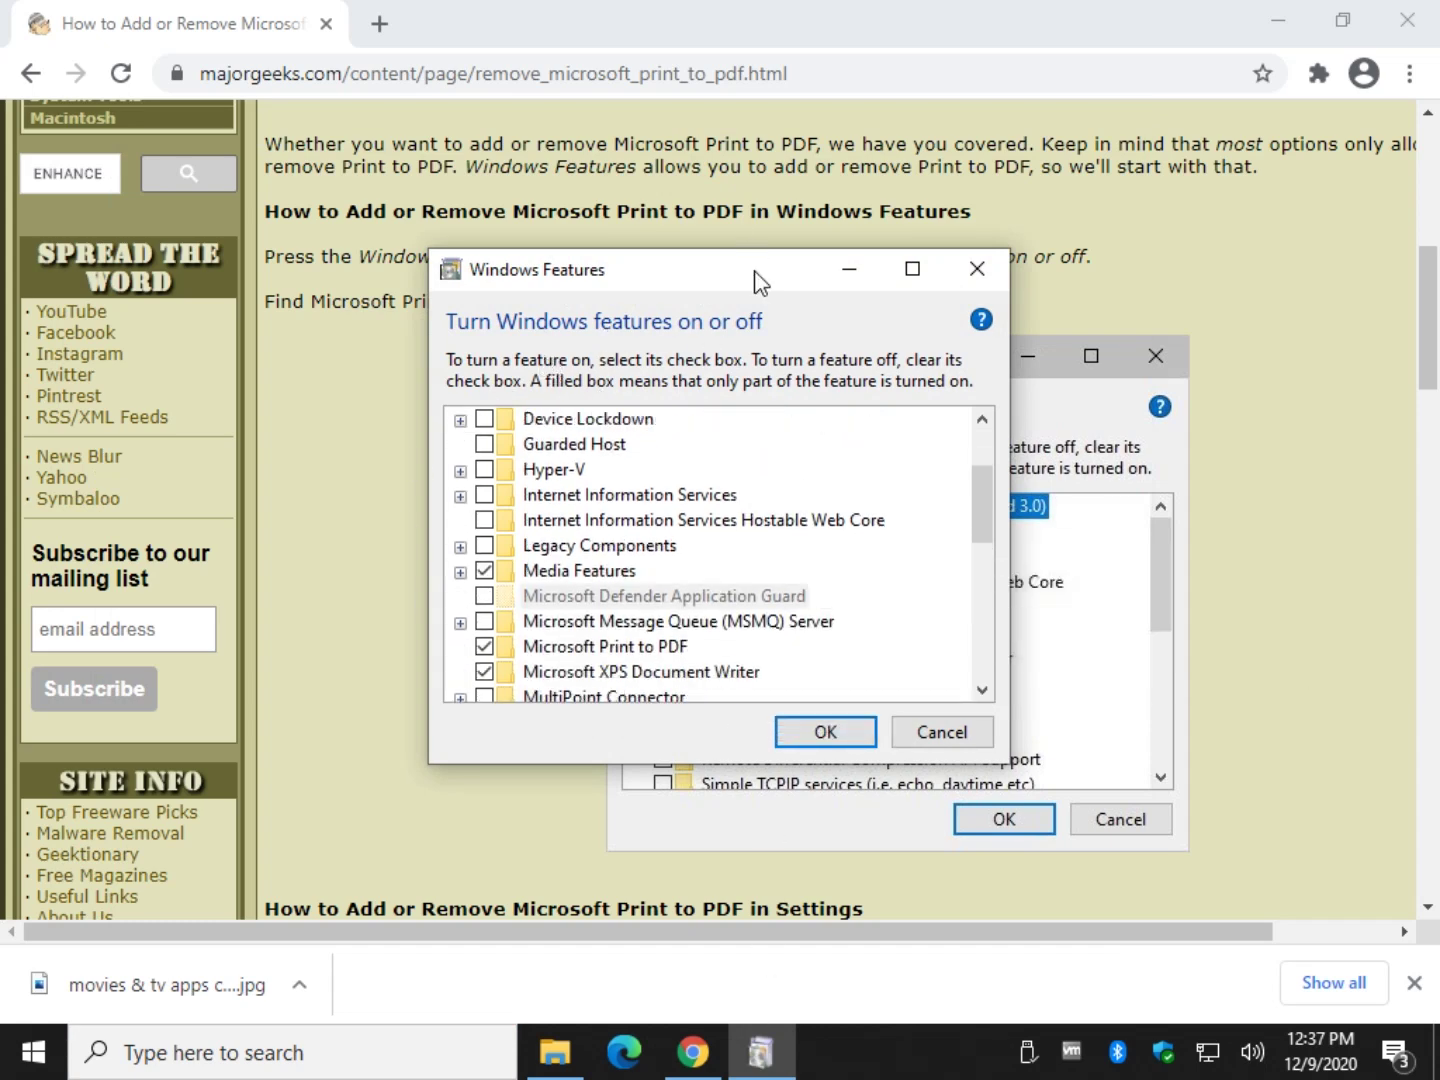
pyautogui.moveTo(754, 271); pyautogui.dragTo(819, 171)
pyautogui.scroll(-1, 755, 400)
pyautogui.scroll(-7, 716, 495)
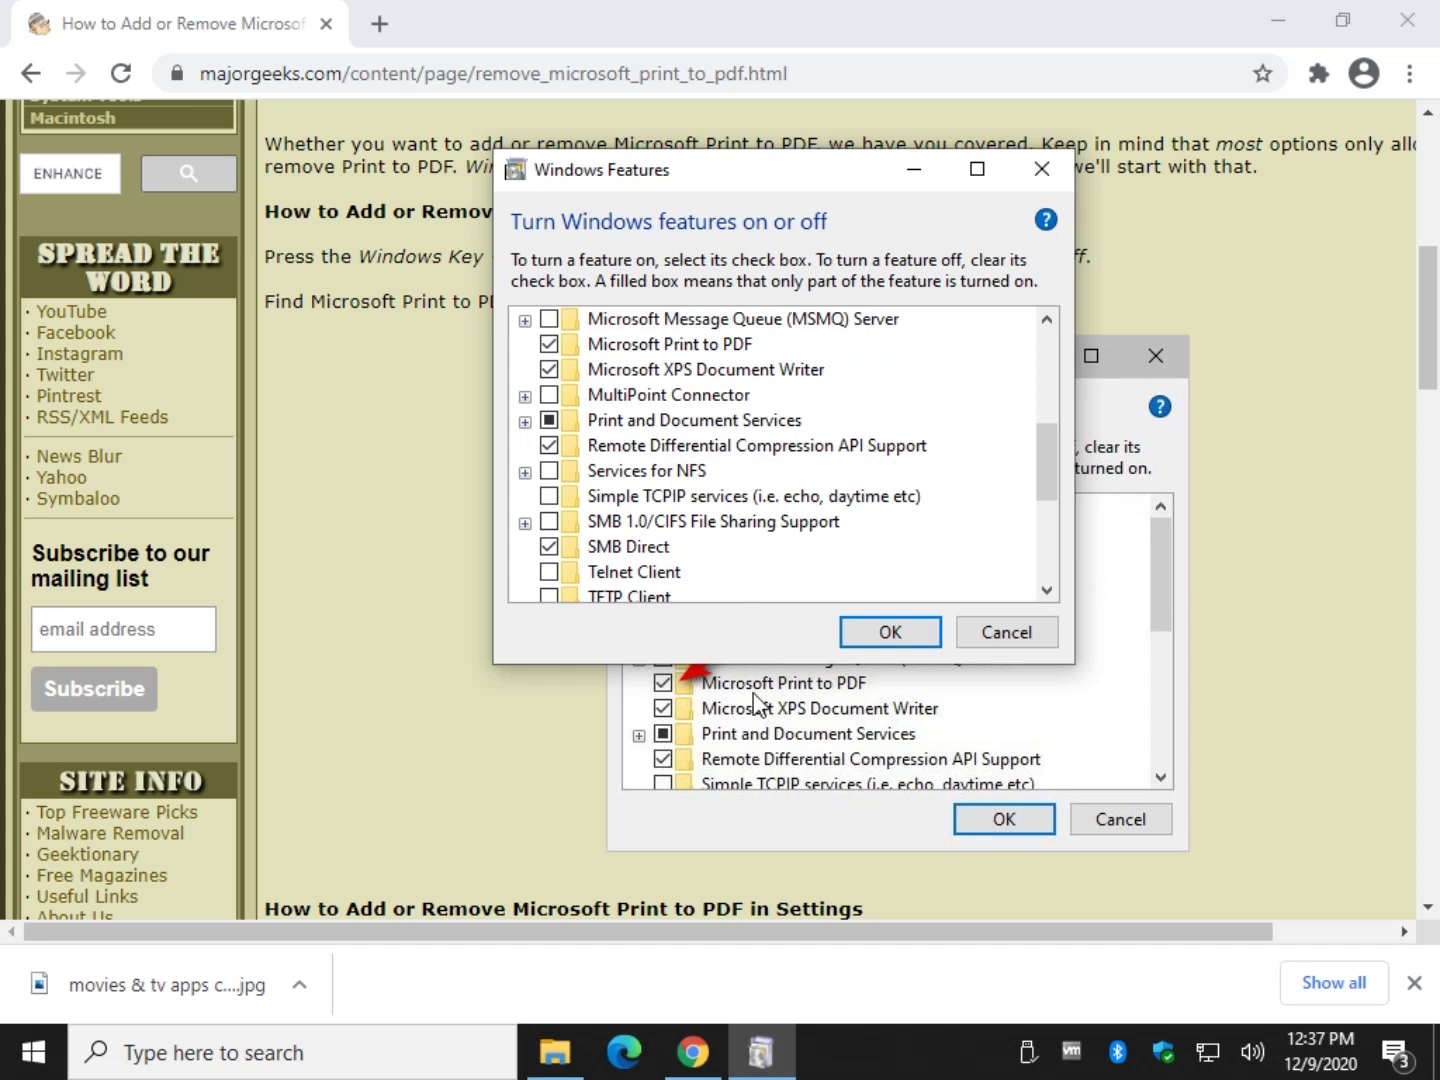
pyautogui.scroll(1, 643, 400)
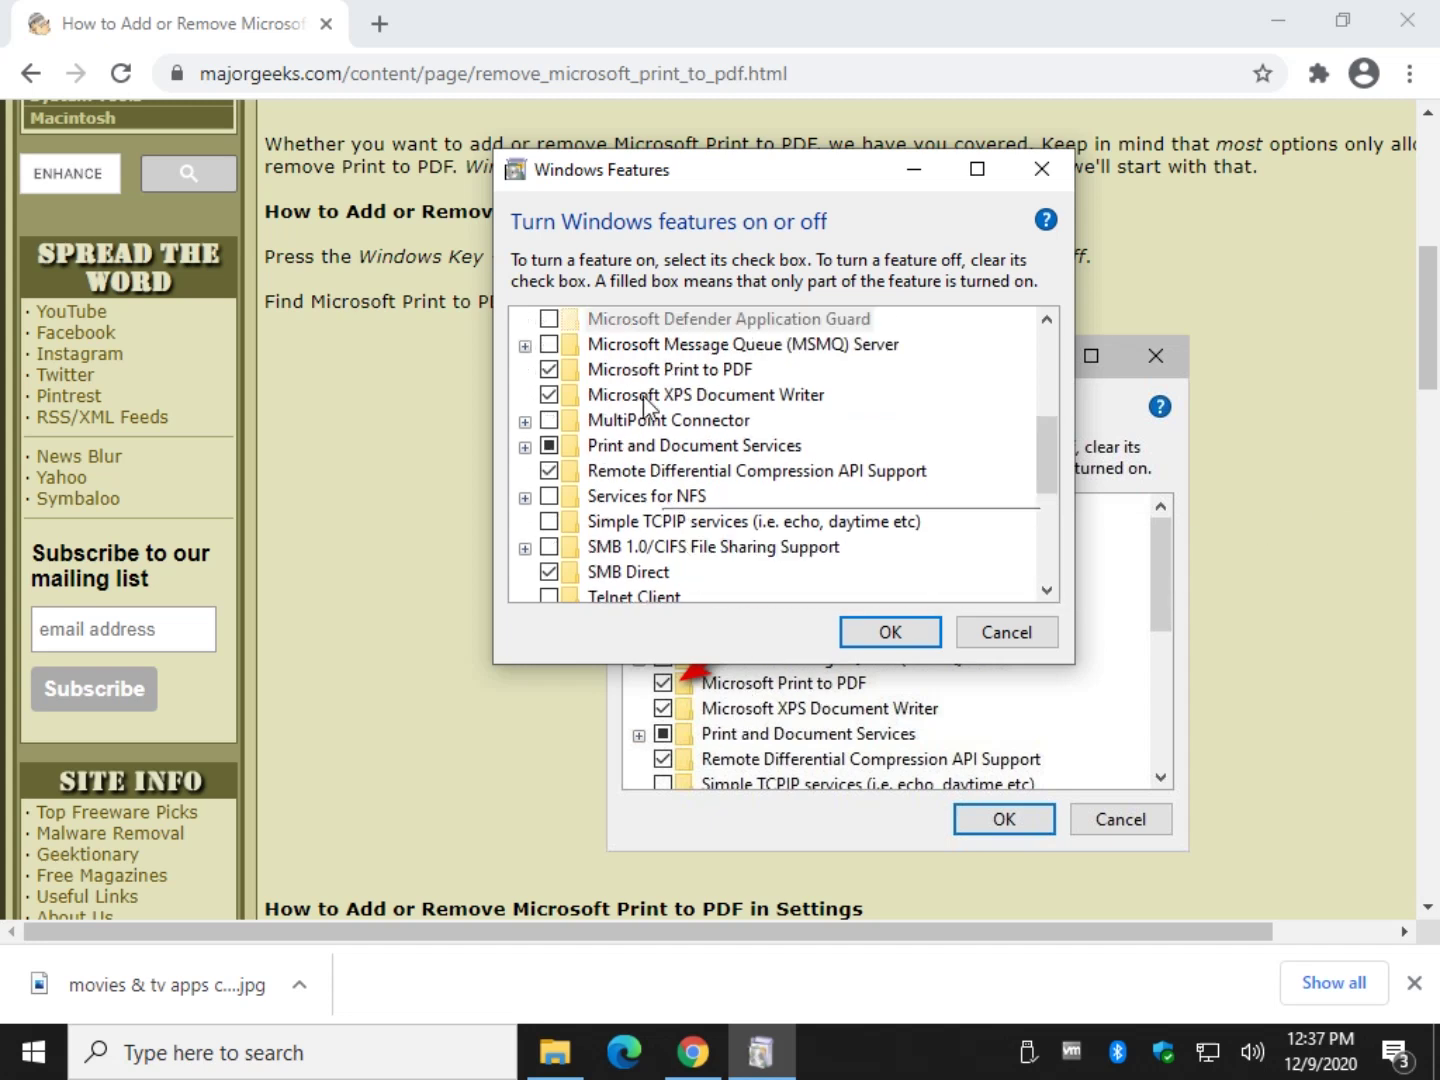
pyautogui.click(660, 370)
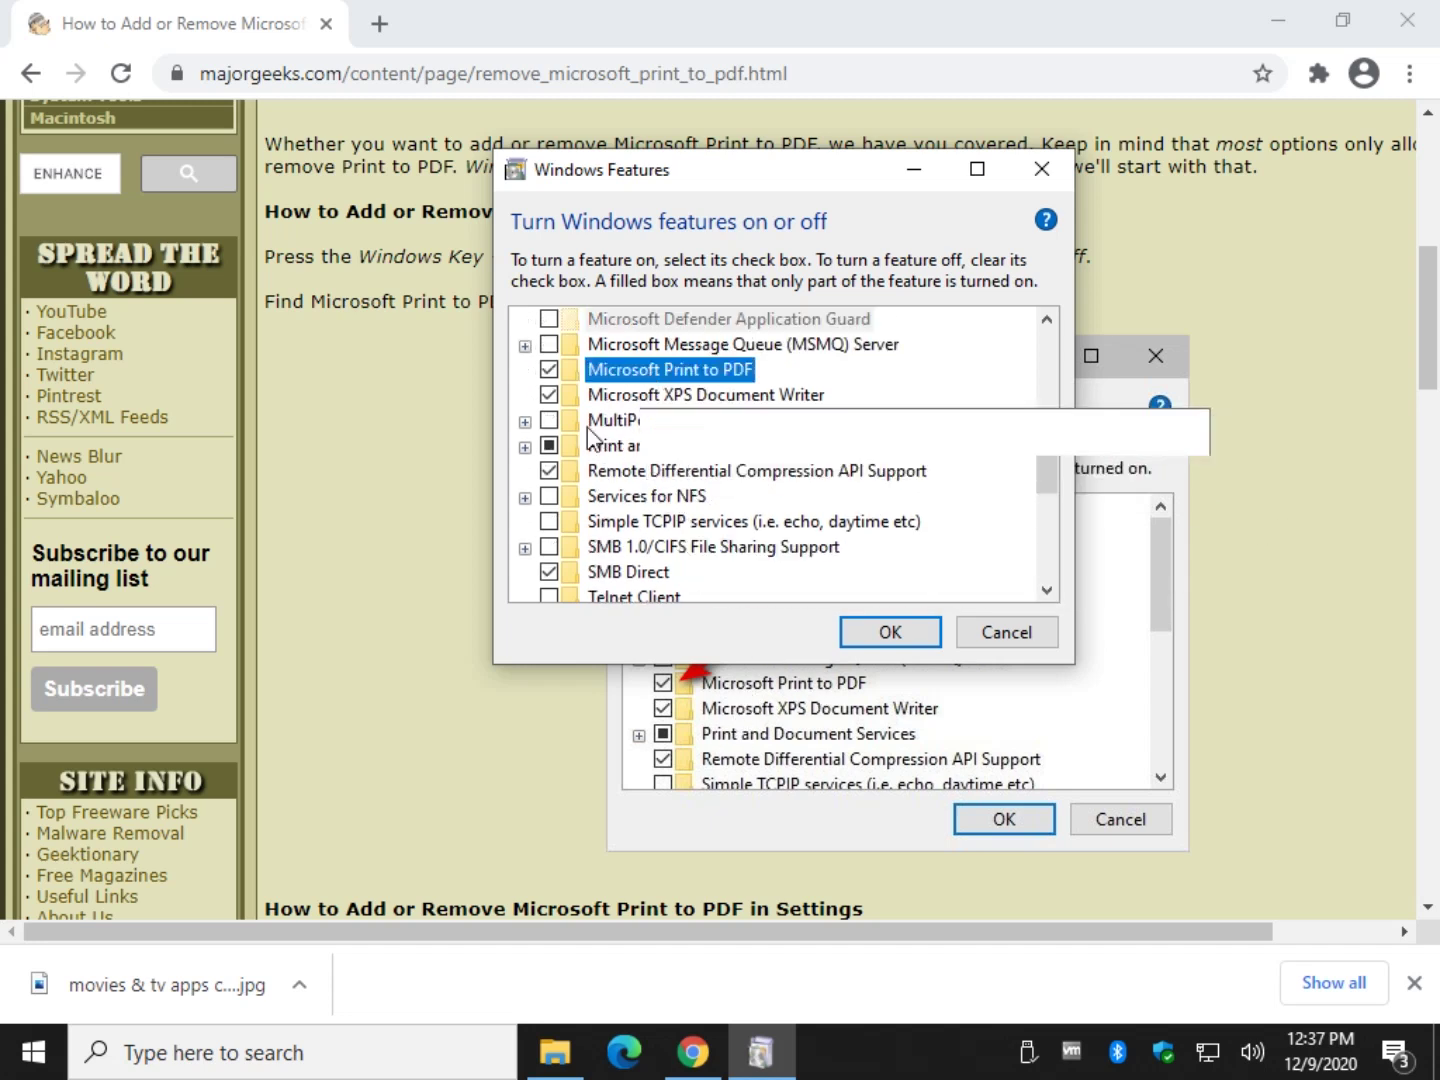
pyautogui.click(550, 372)
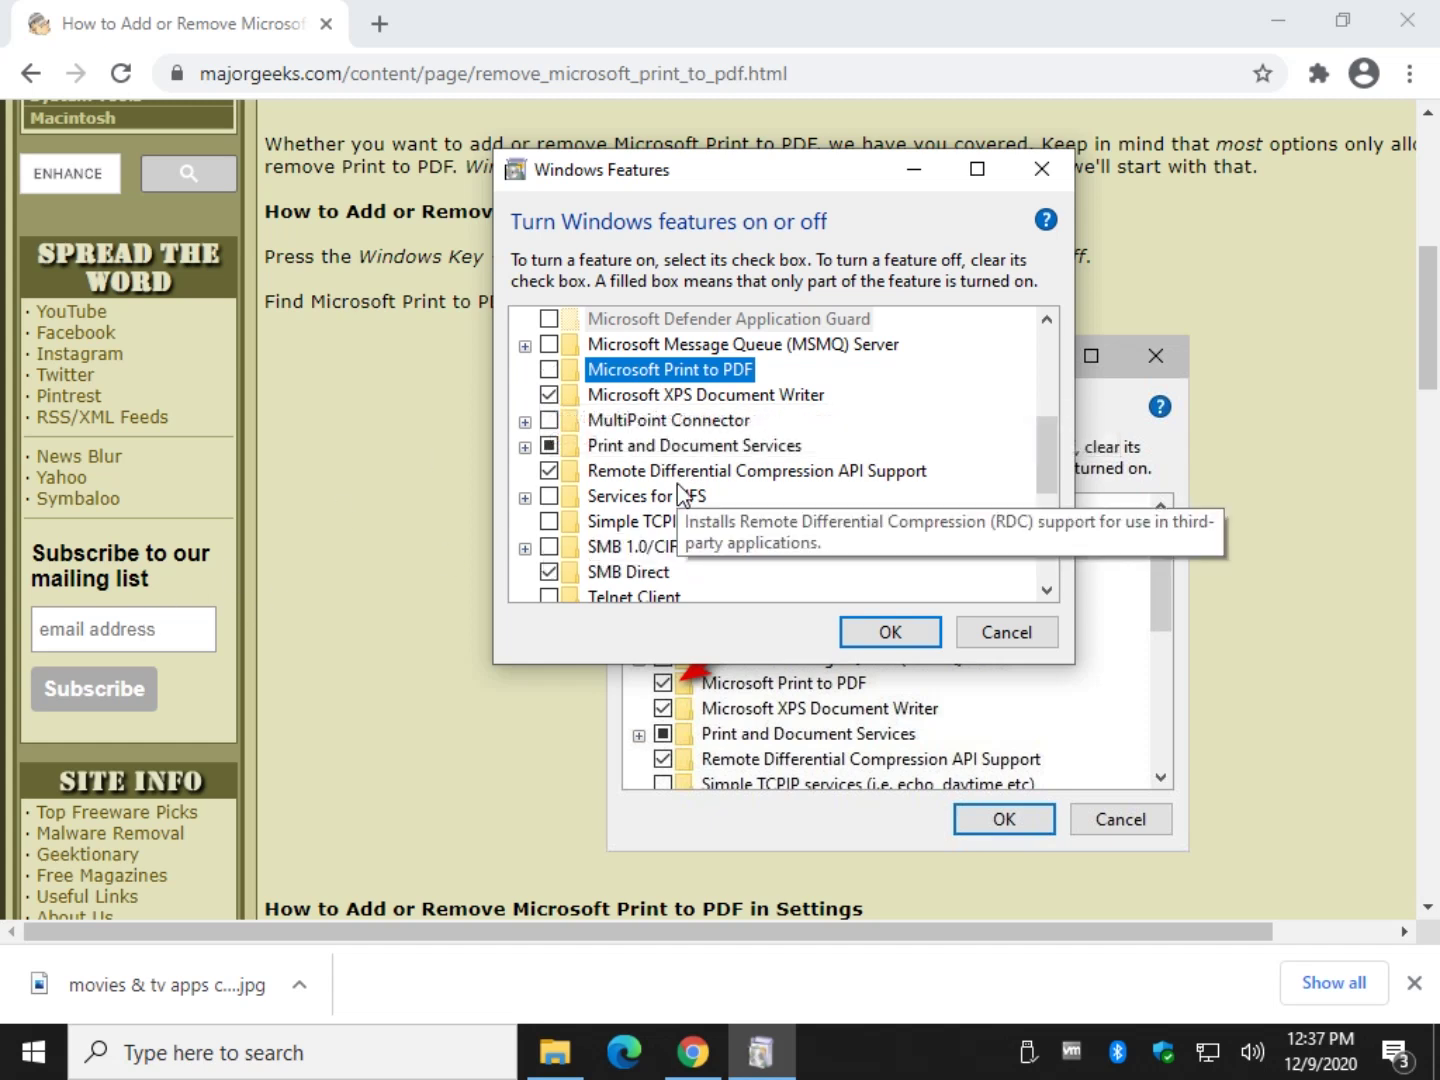
pyautogui.click(549, 370)
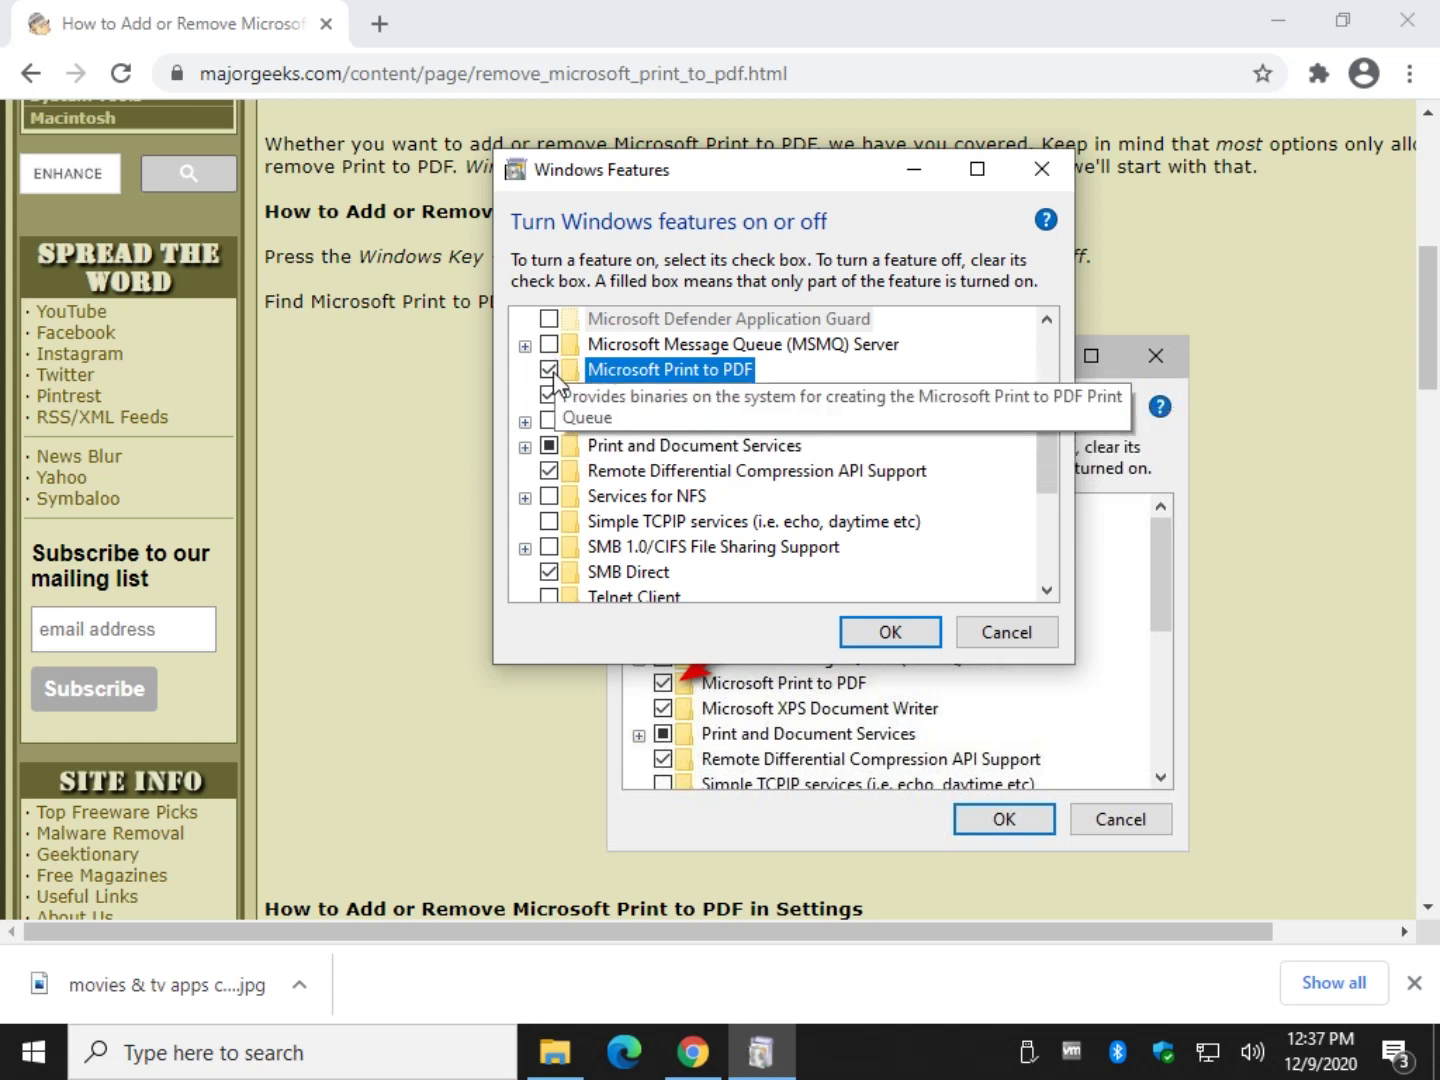
# Cancel Windows Features and scroll the article to its Settings removal section
pyautogui.click(1015, 640)
pyautogui.scroll(-1, 446, 557)
pyautogui.scroll(-2, 446, 550)
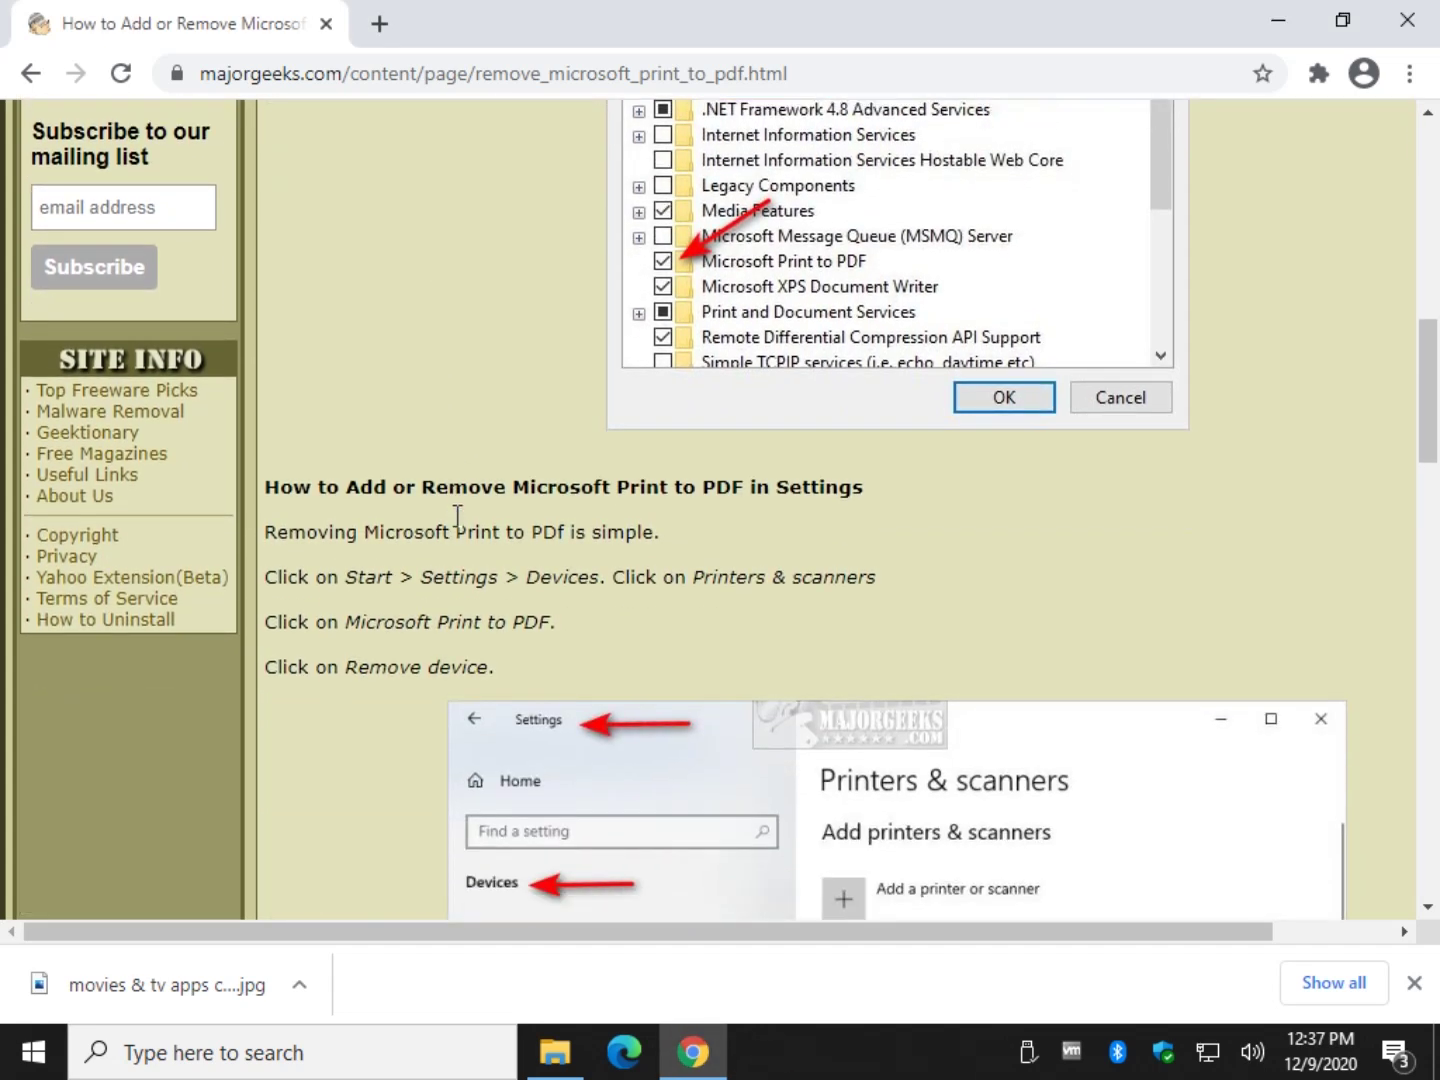
pyautogui.scroll(-1, 458, 516)
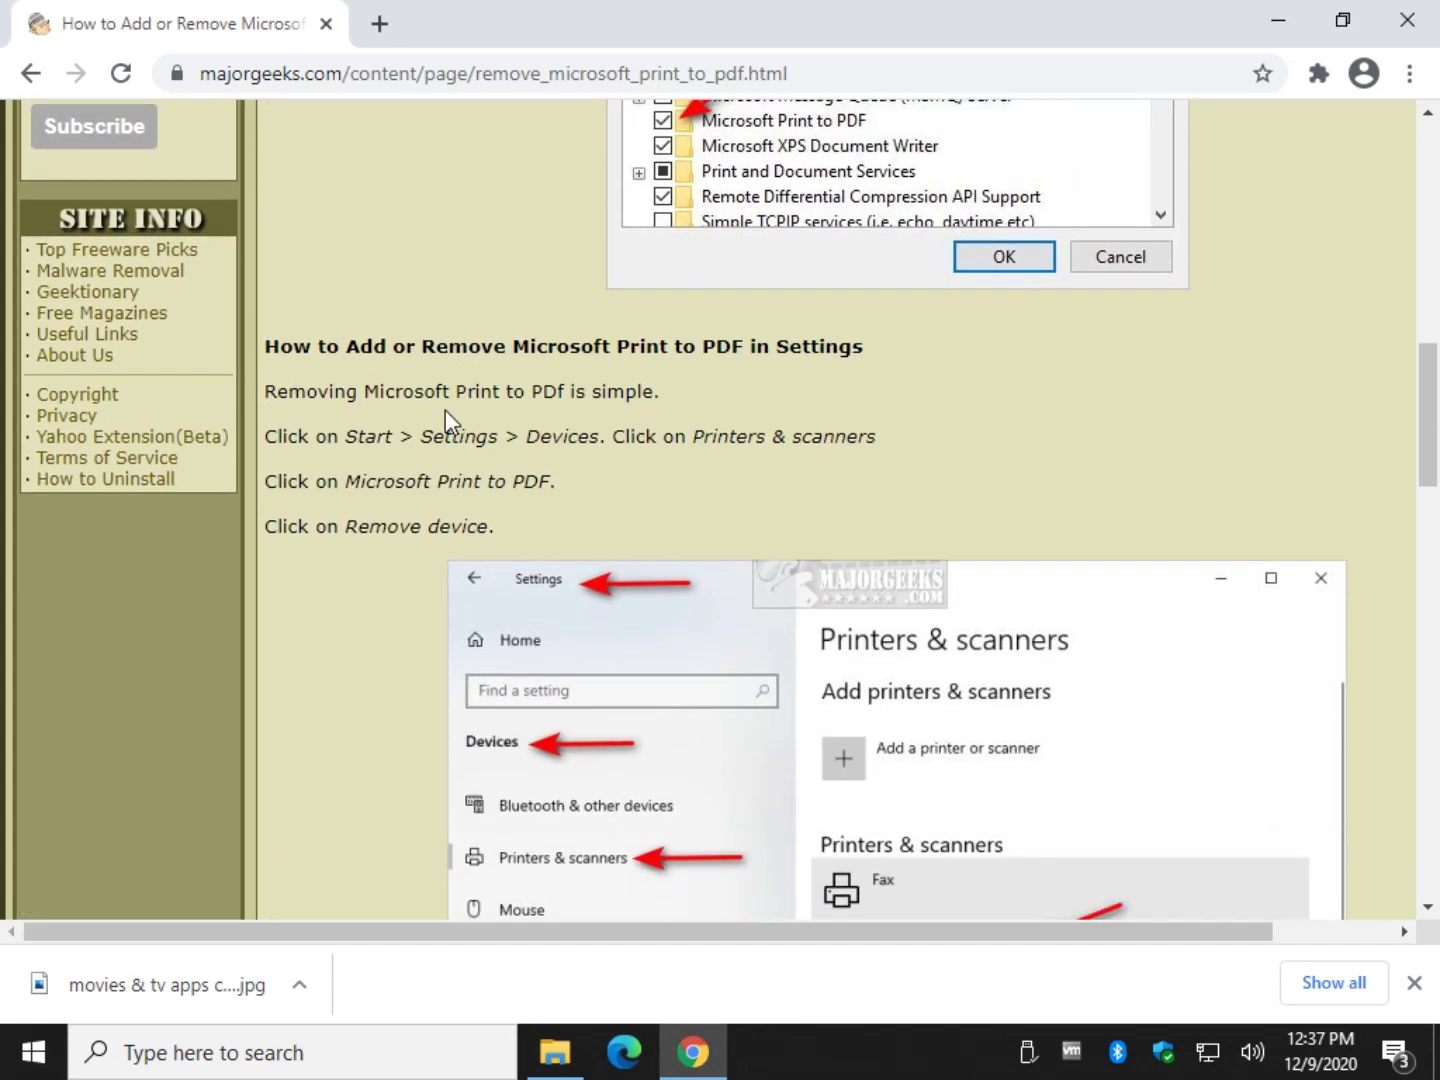
pyautogui.scroll(-1, 446, 410)
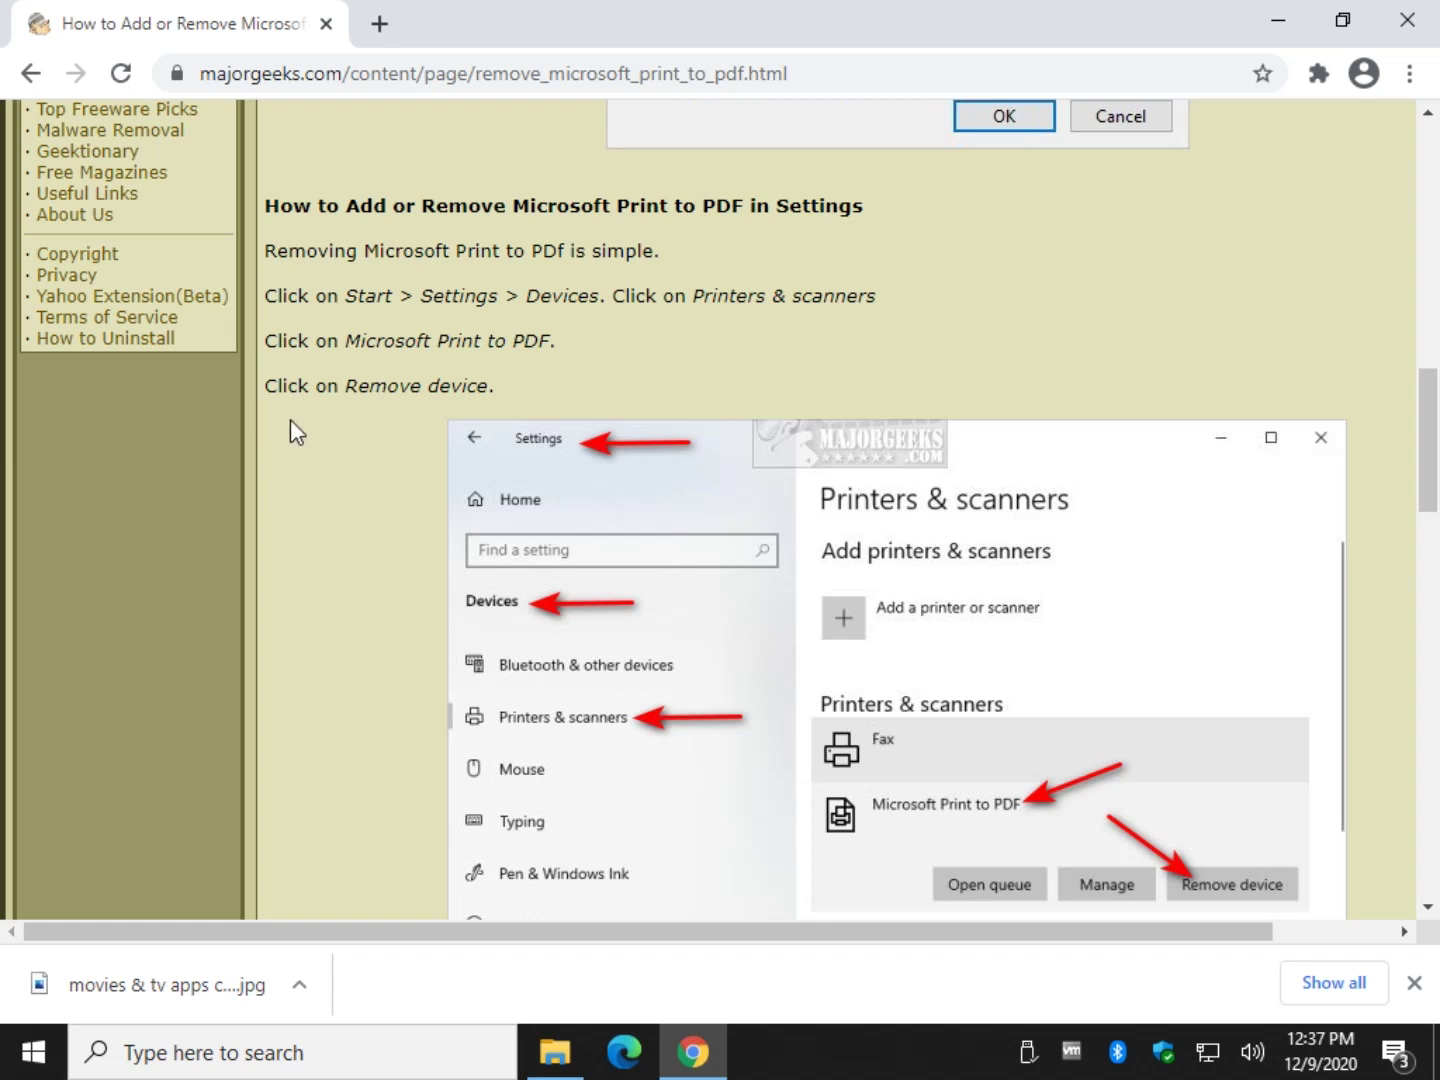
pyautogui.scroll(-1, 300, 428)
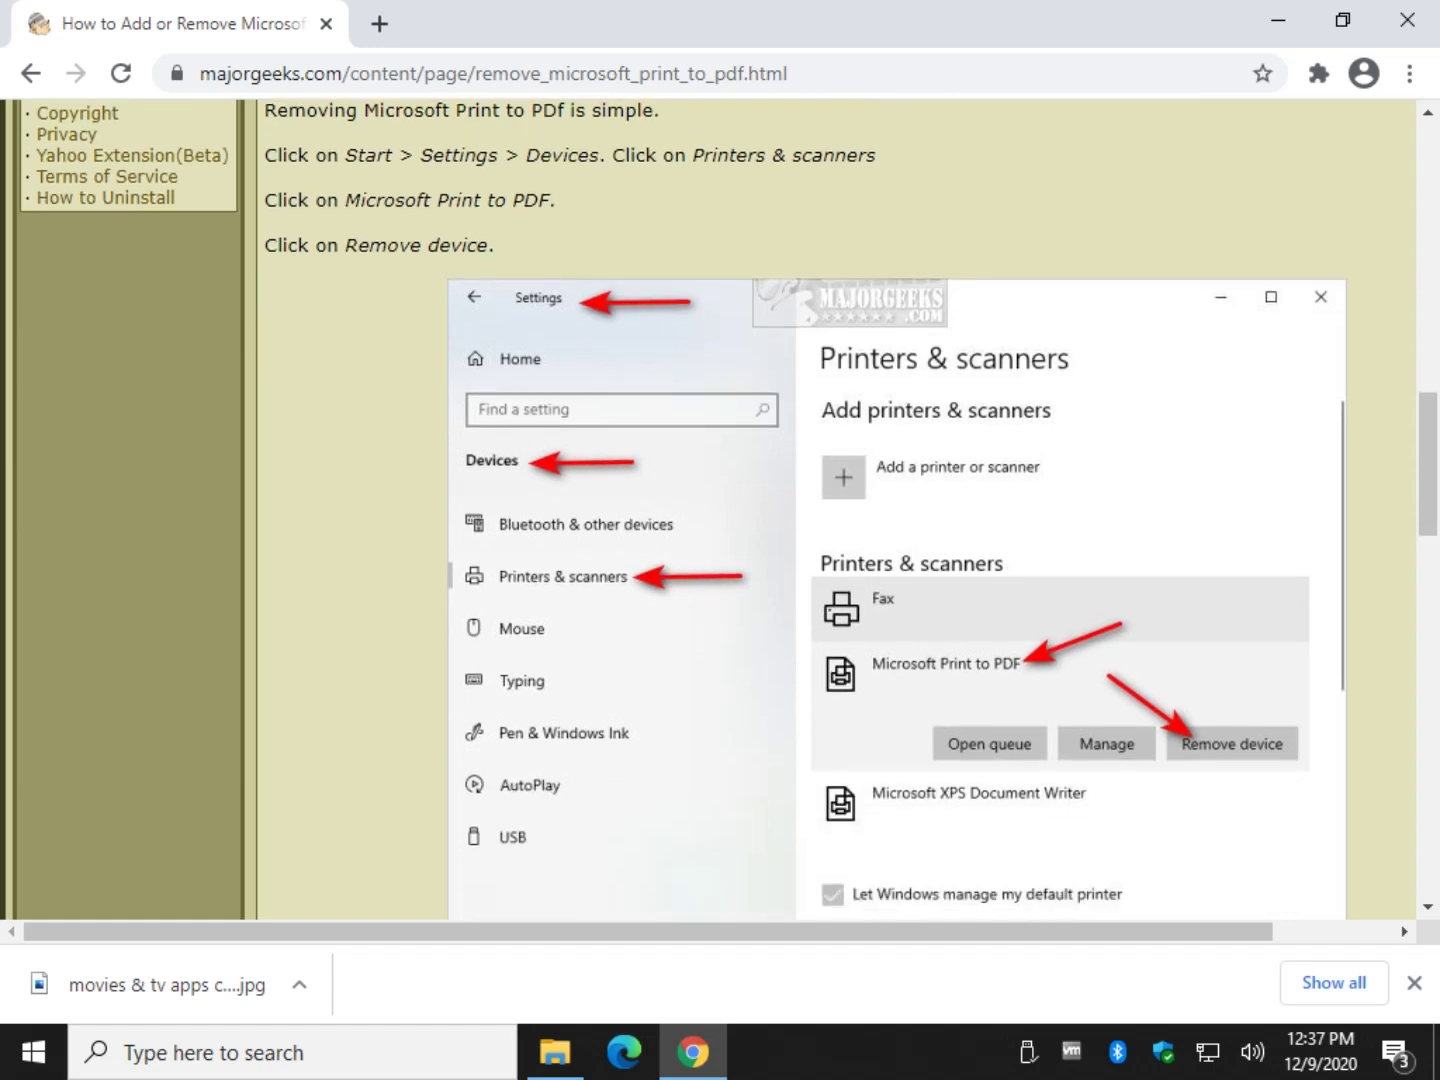
# Launch Windows Settings from the Start menu
pyautogui.click(51, 1057)
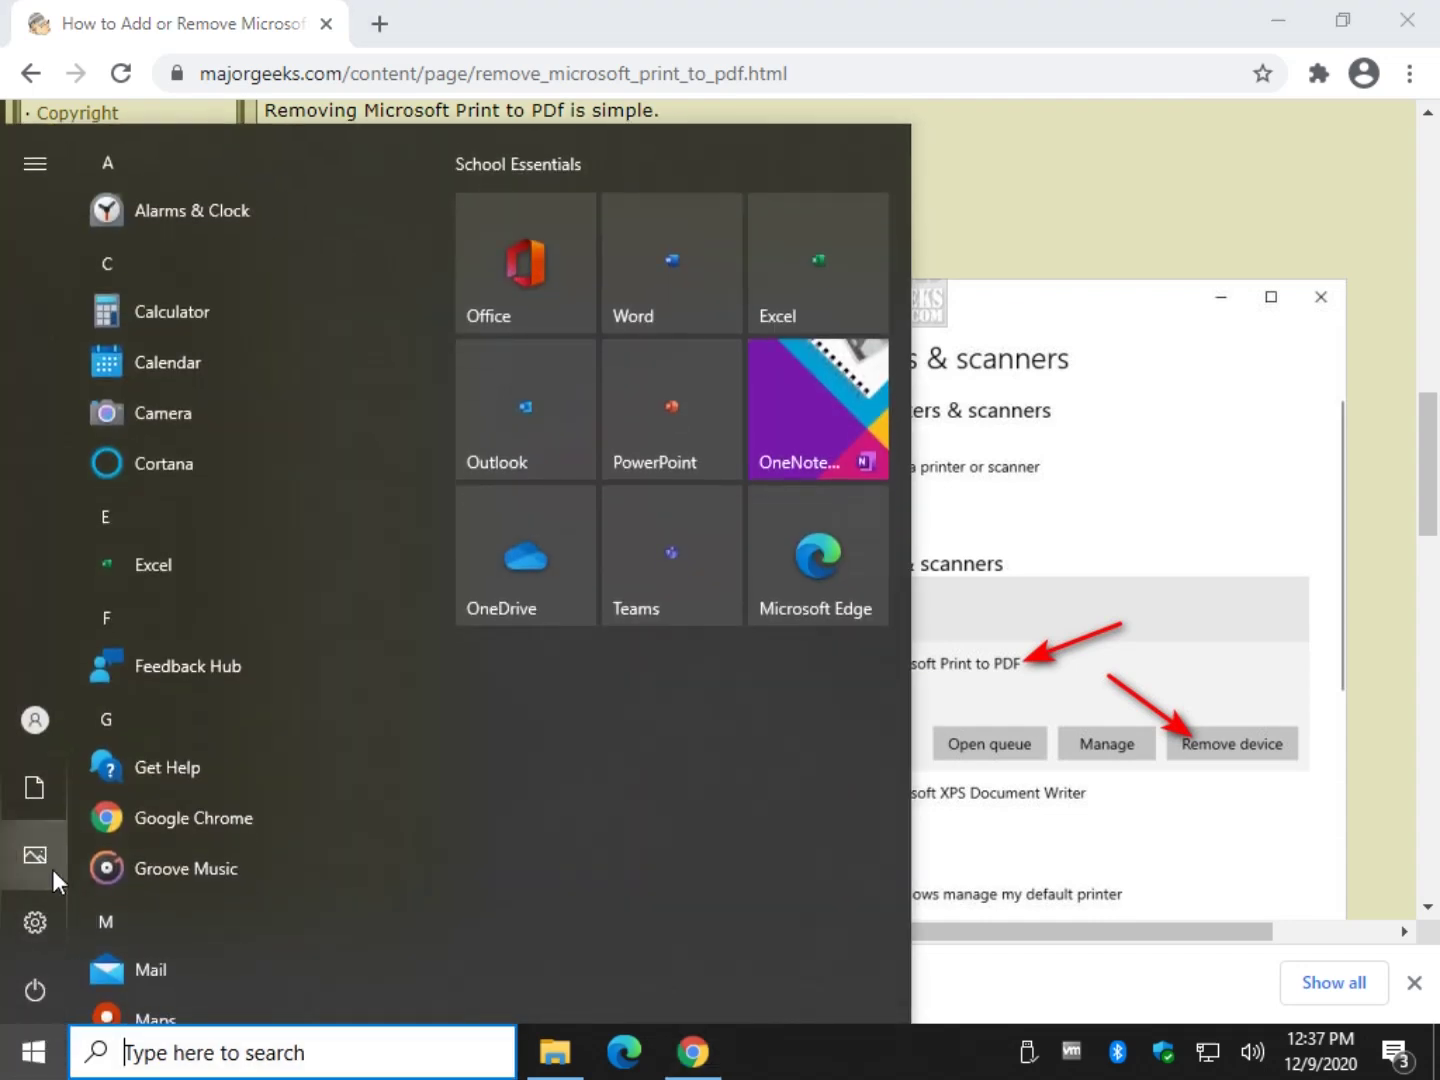
pyautogui.moveTo(32, 924)
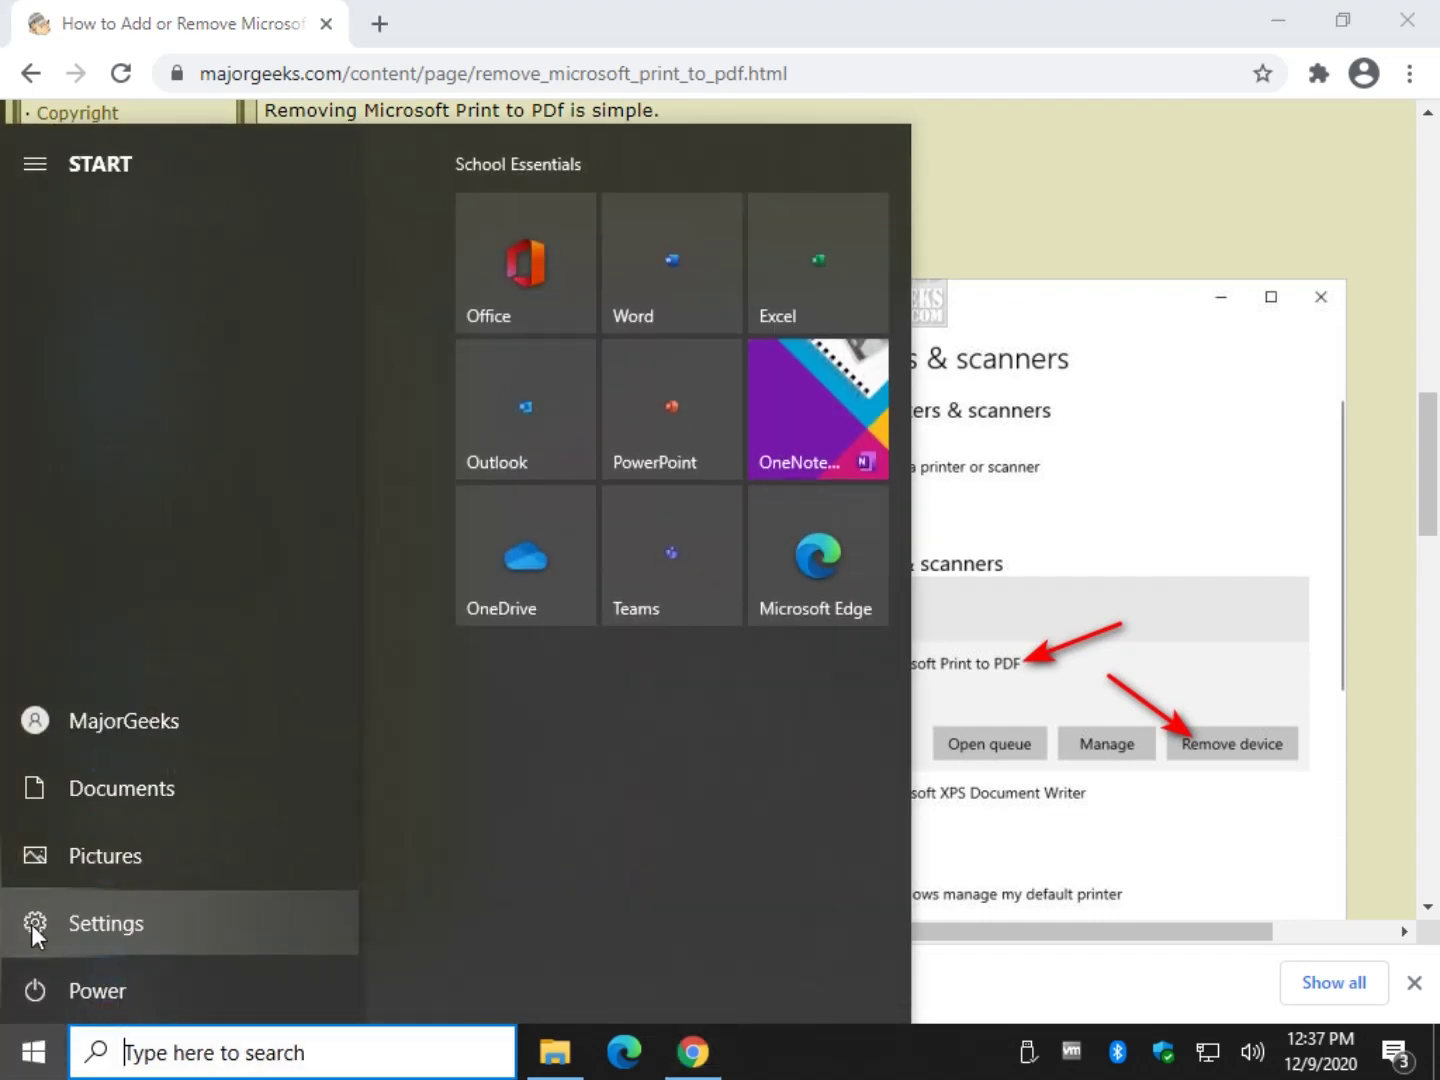
pyautogui.click(117, 927)
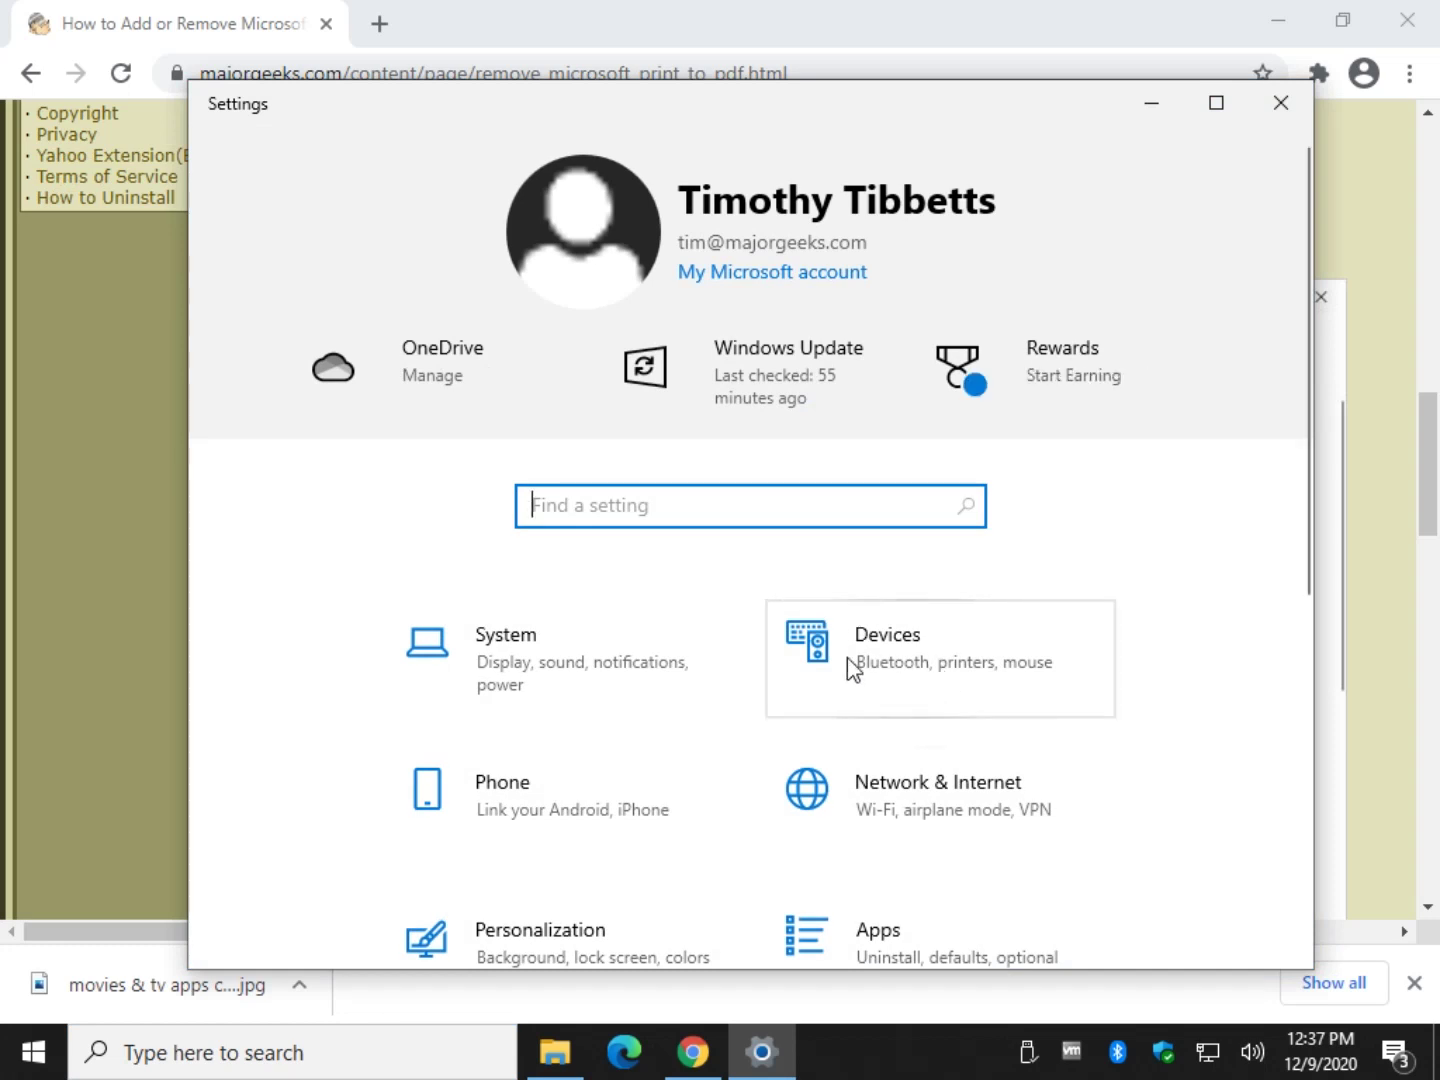
# In Devices > Printers & scanners, start removing Microsoft Print to PDF, then cancel the confirmation
pyautogui.click(883, 660)
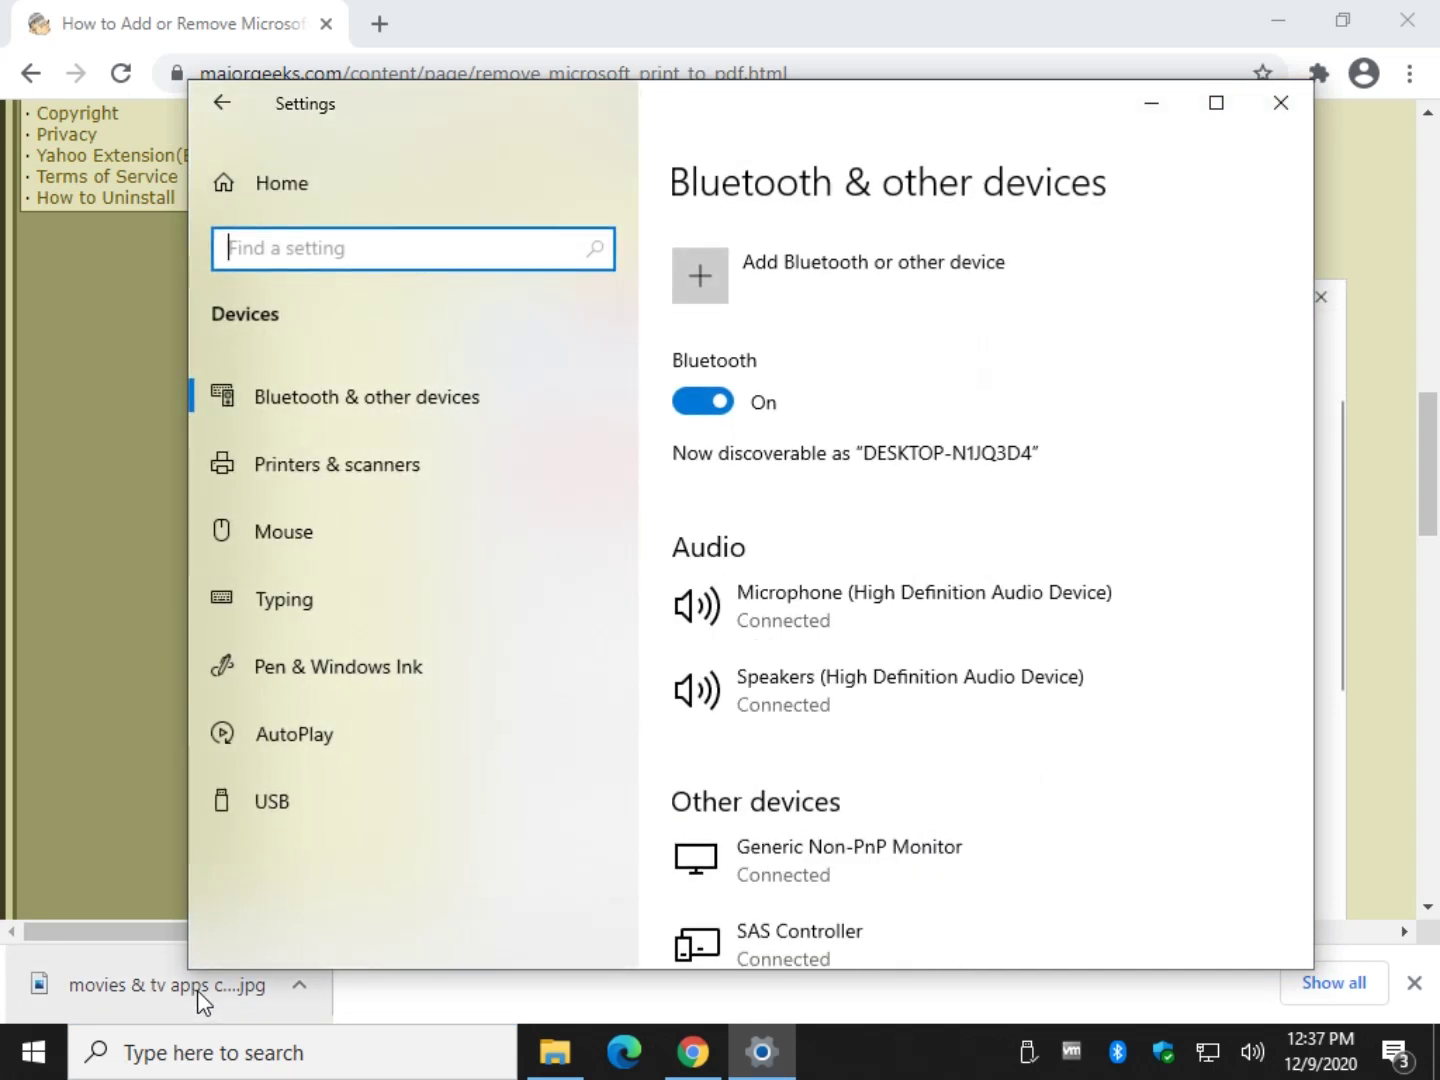
pyautogui.click(415, 467)
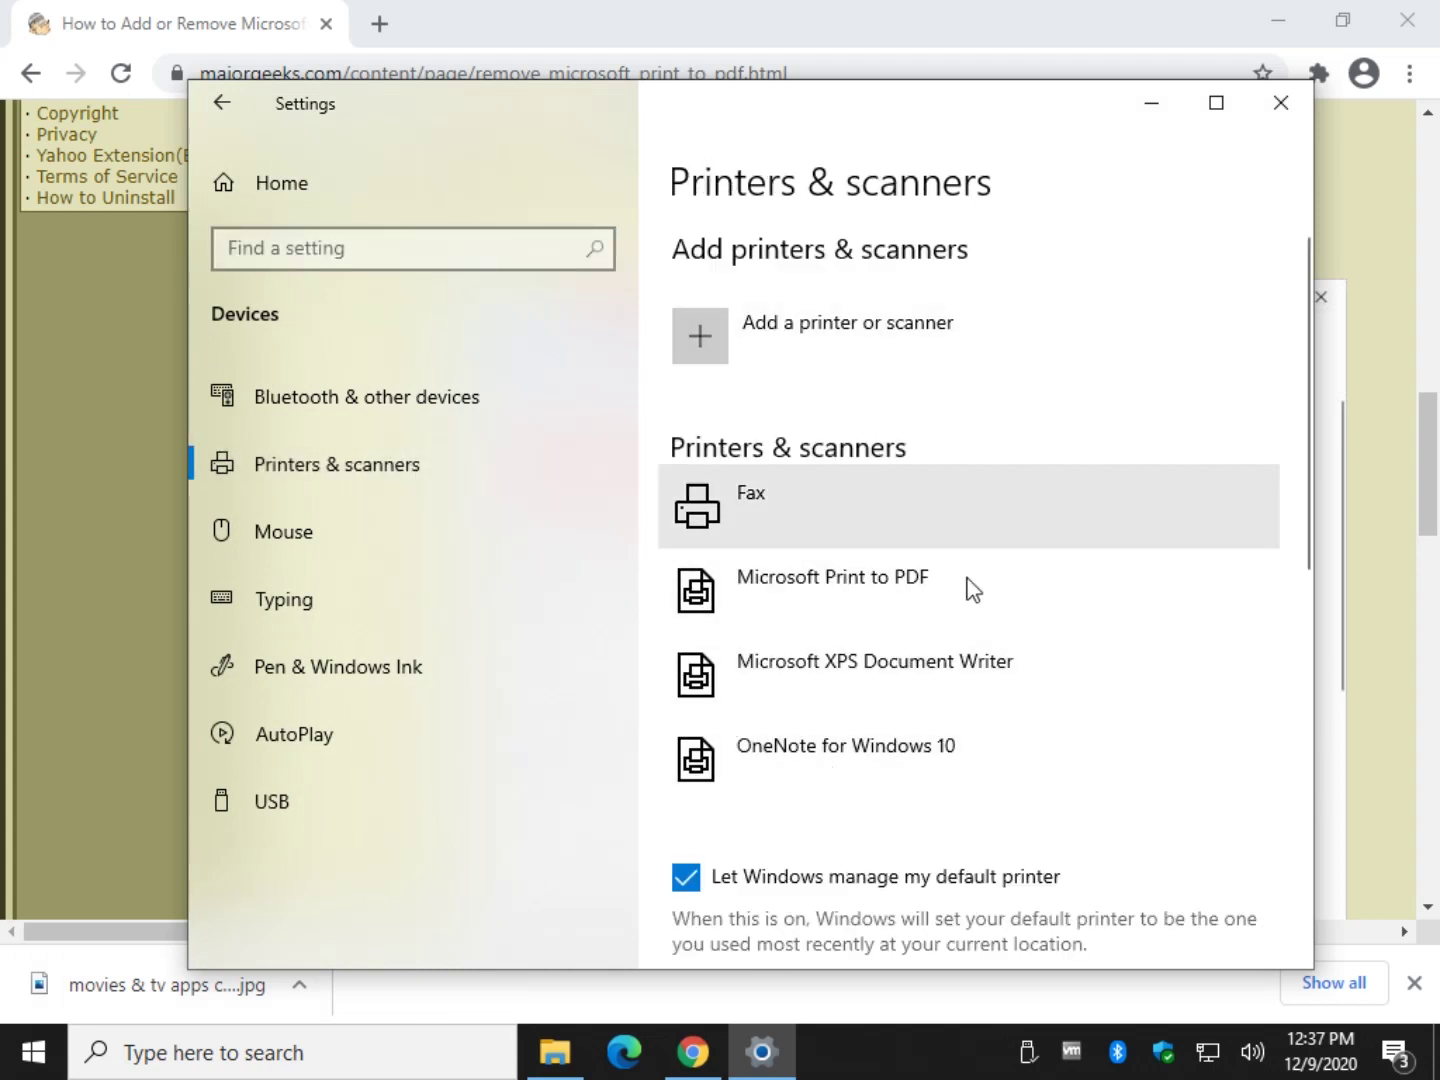
pyautogui.scroll(-3, 987, 609)
pyautogui.click(989, 460)
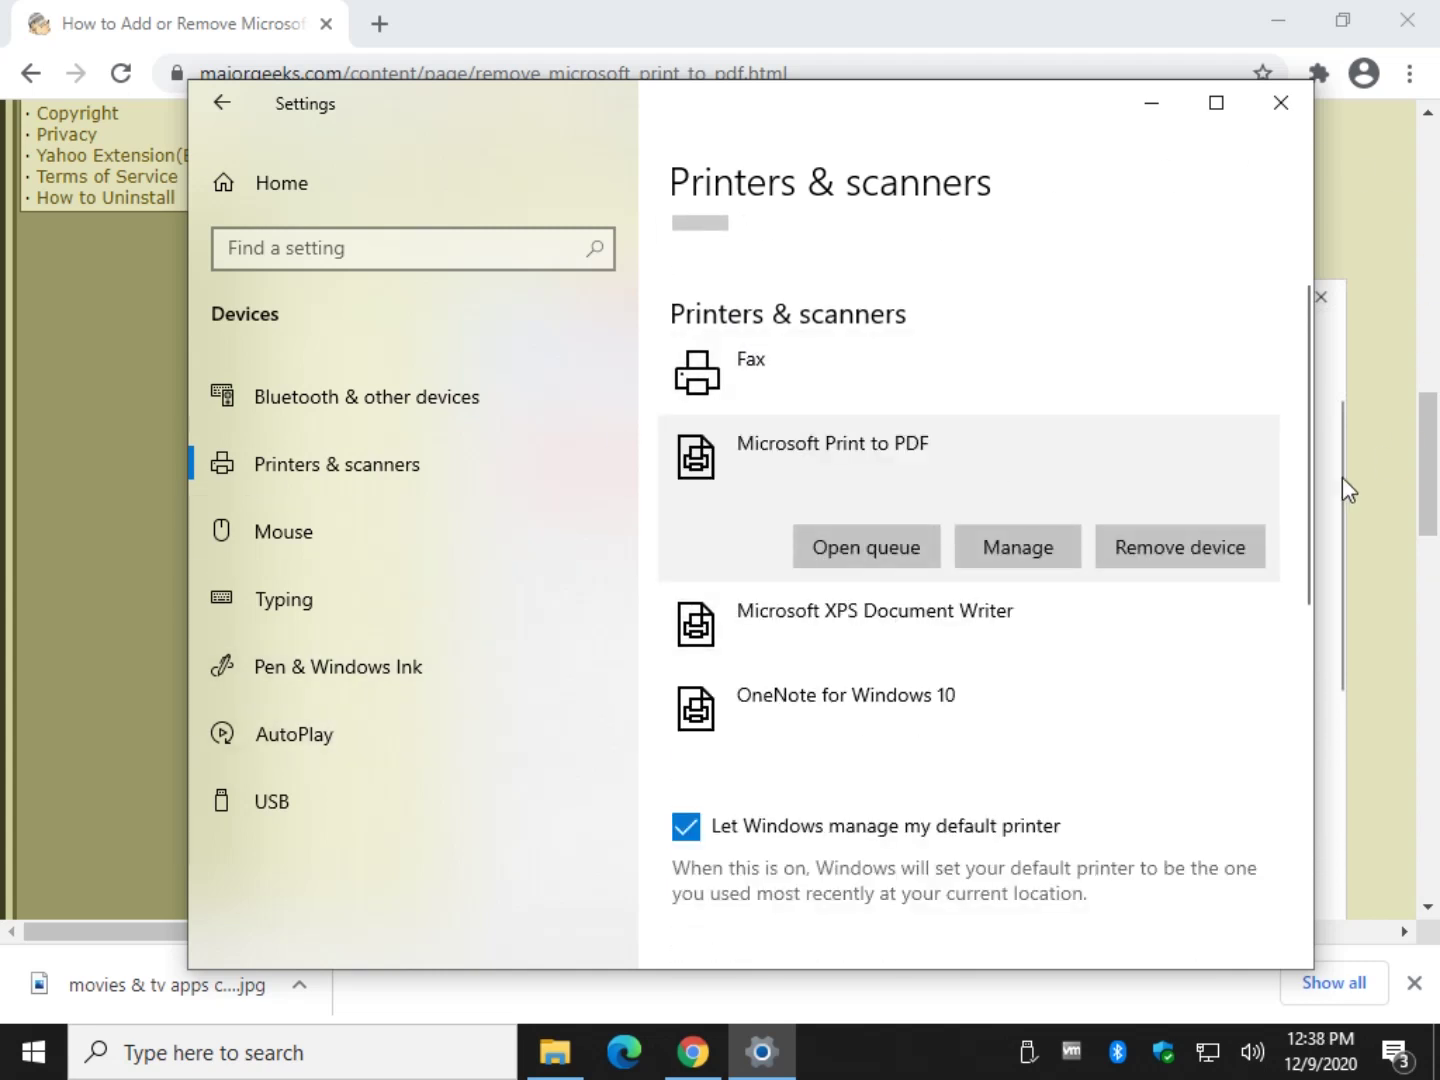
pyautogui.click(1166, 546)
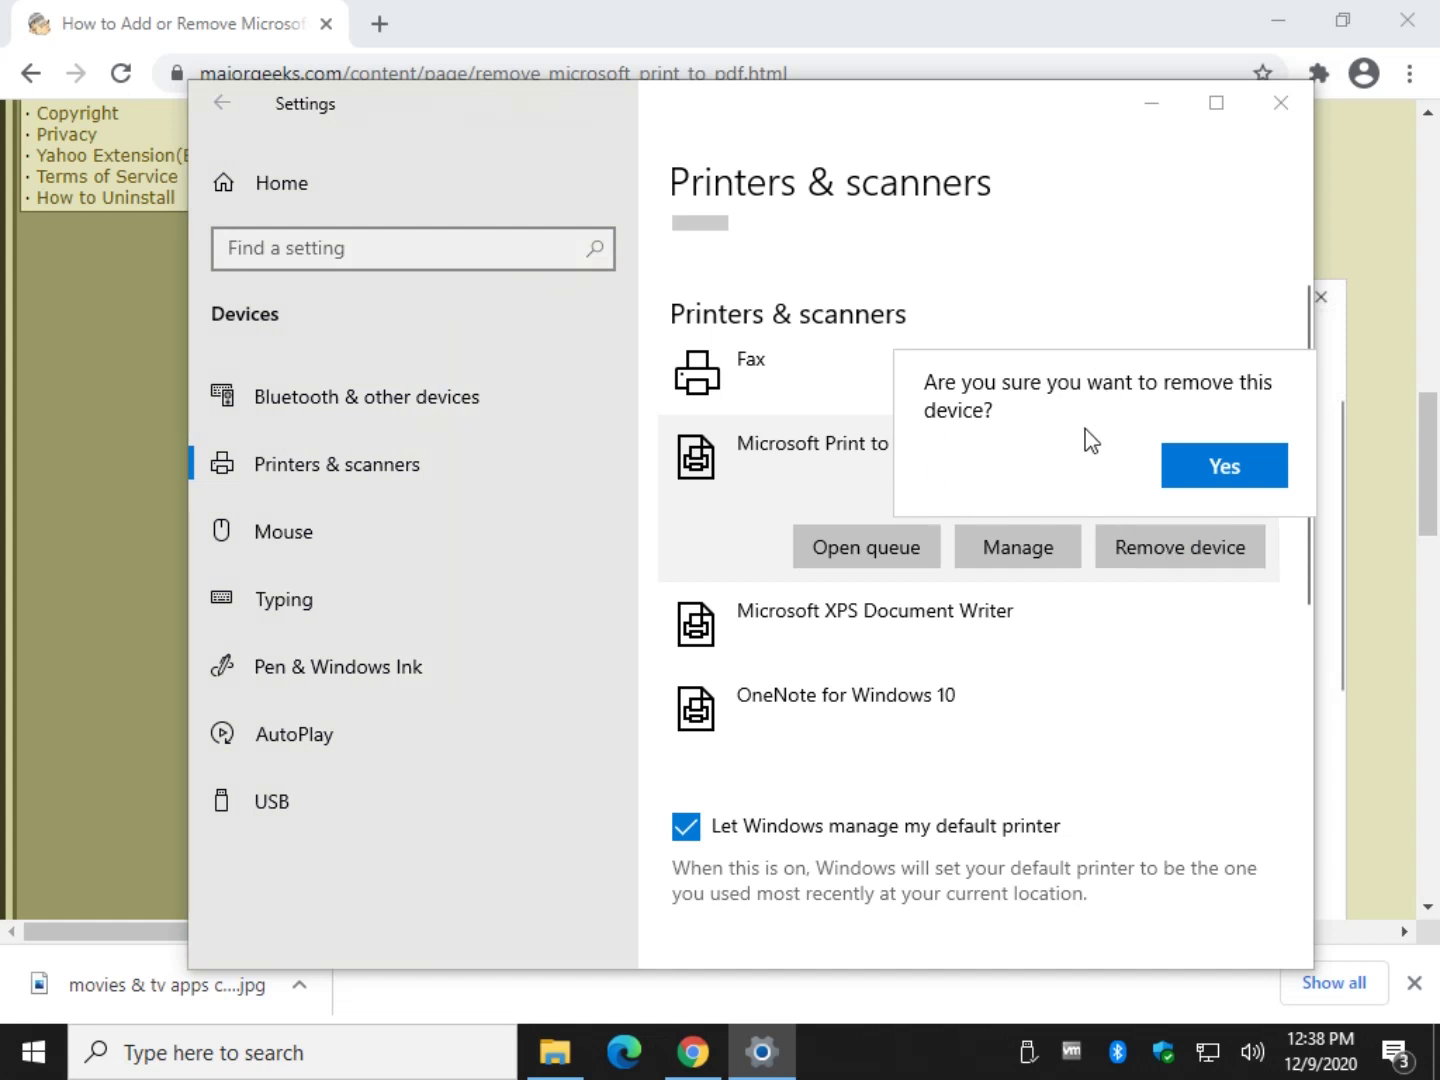
pyautogui.click(1100, 315)
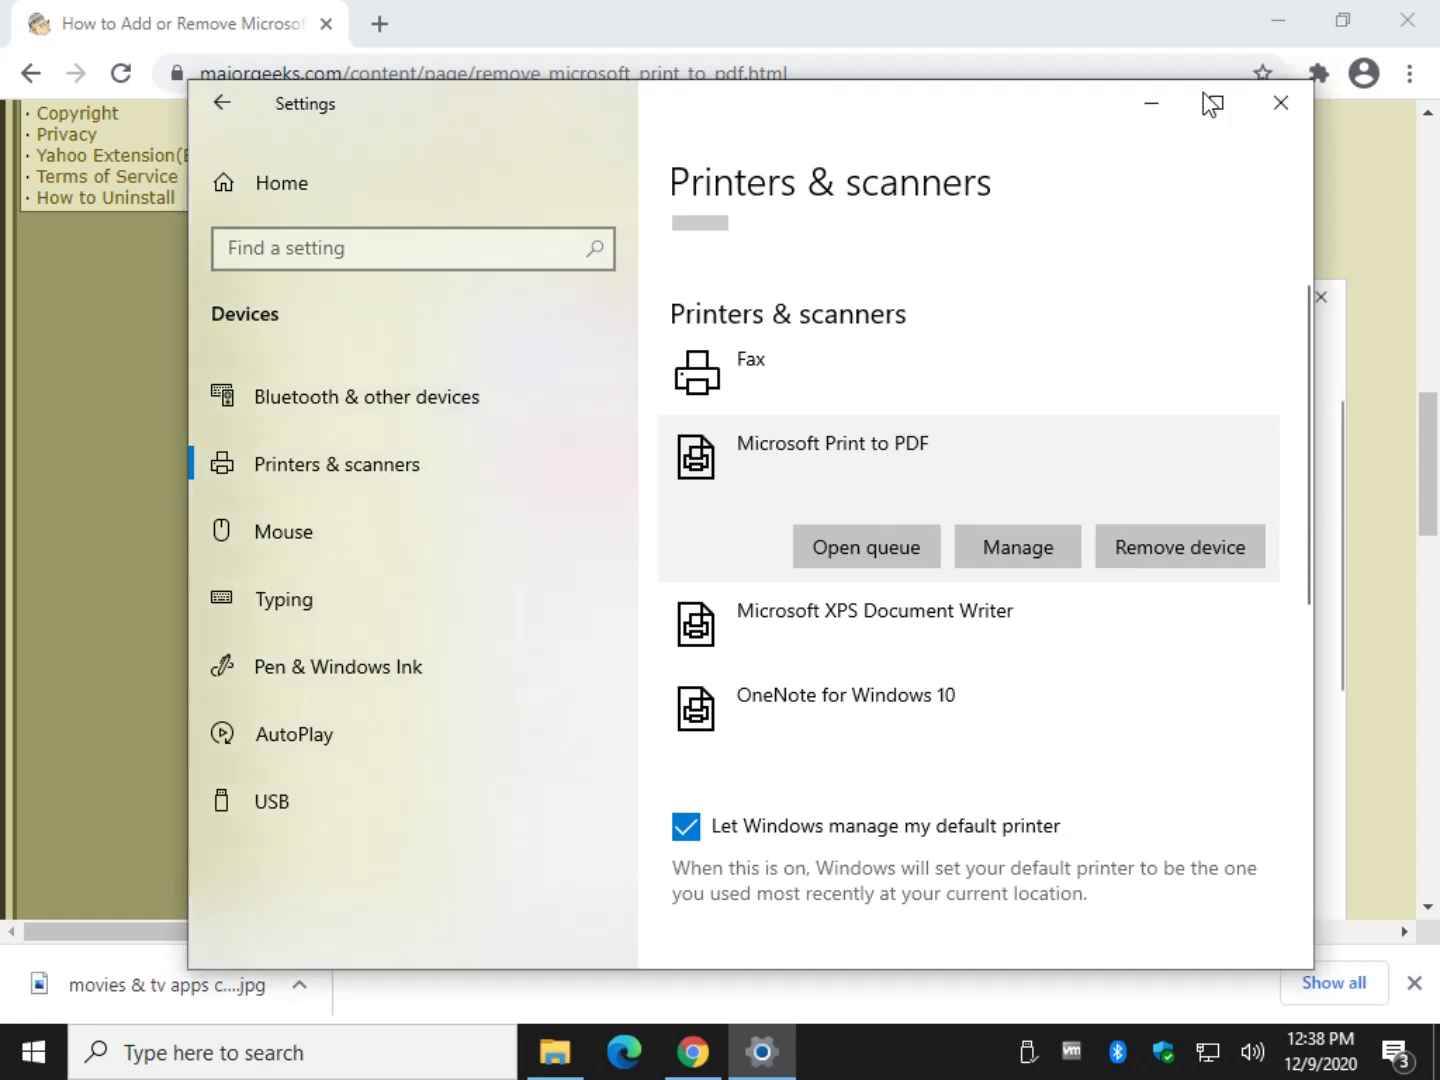
# Close Settings, read the article's PowerShell and Control Panel sections, and search Windows for 'control'
pyautogui.click(1276, 122)
pyautogui.scroll(-3, 400, 485)
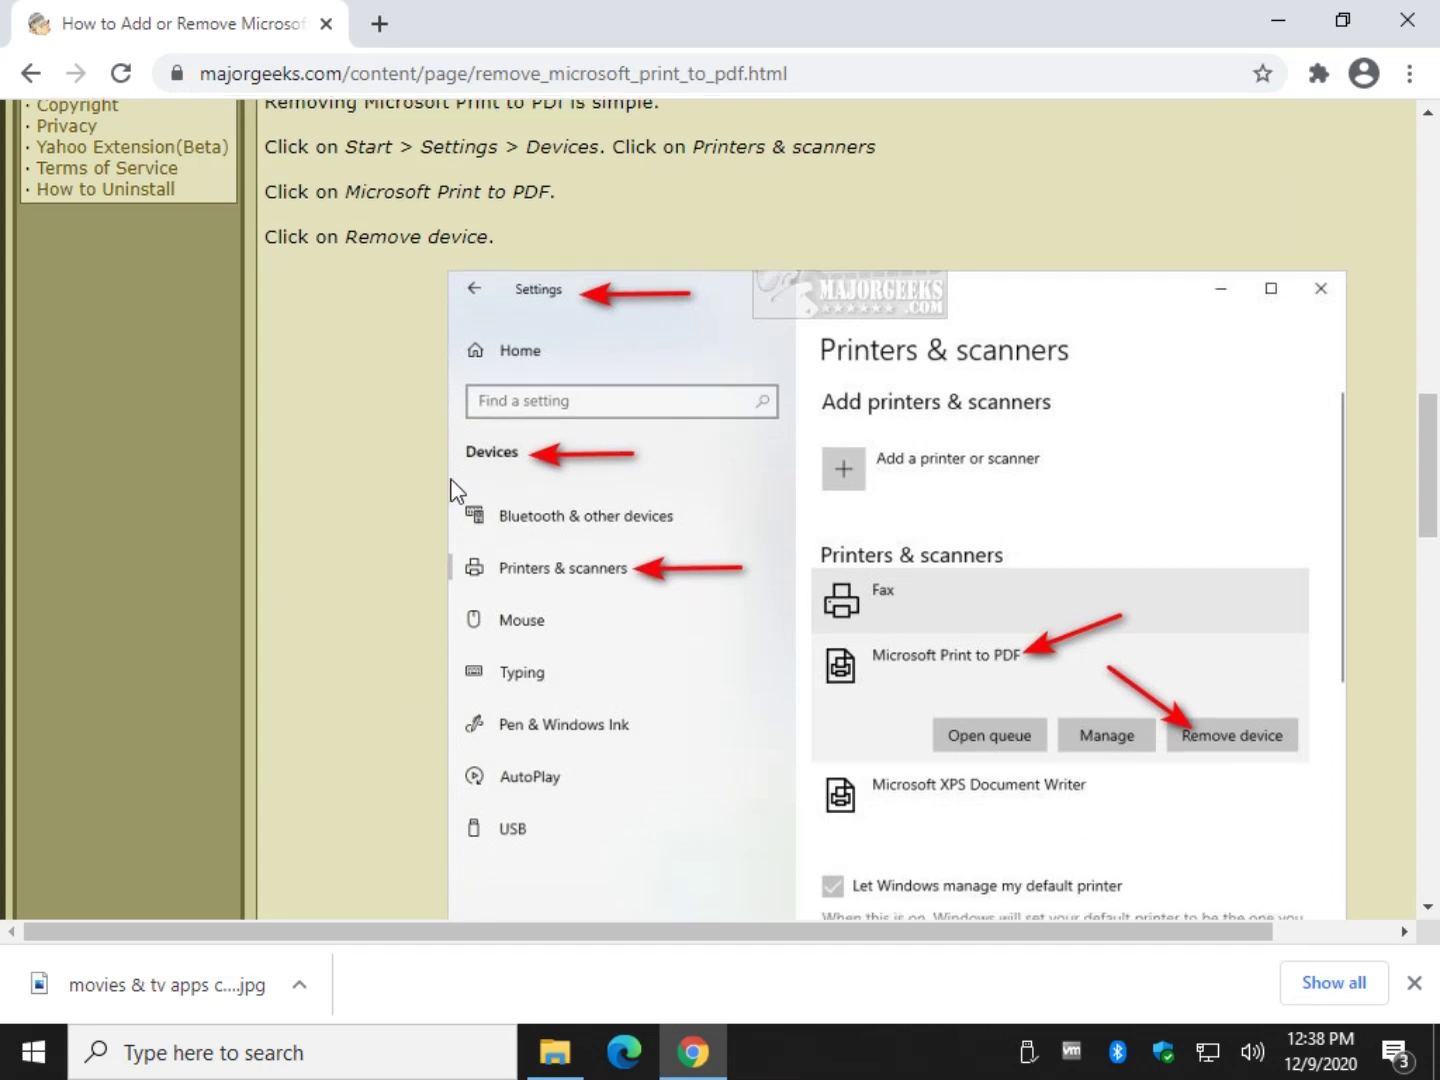
pyautogui.scroll(-4, 360, 480)
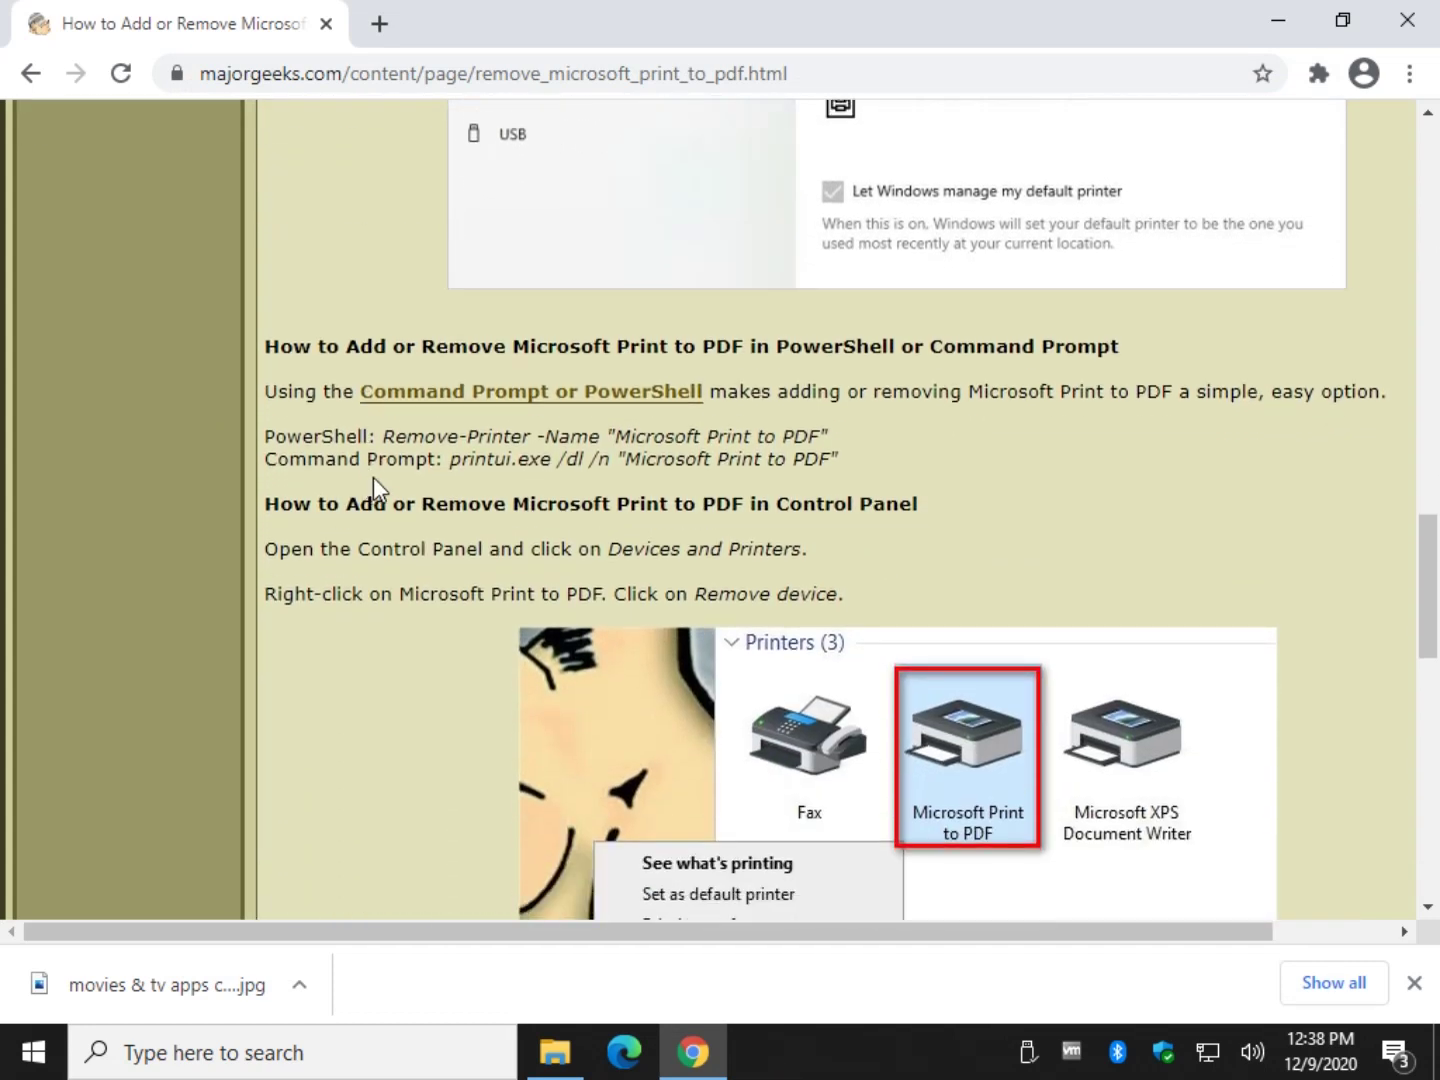
pyautogui.scroll(-2, 340, 478)
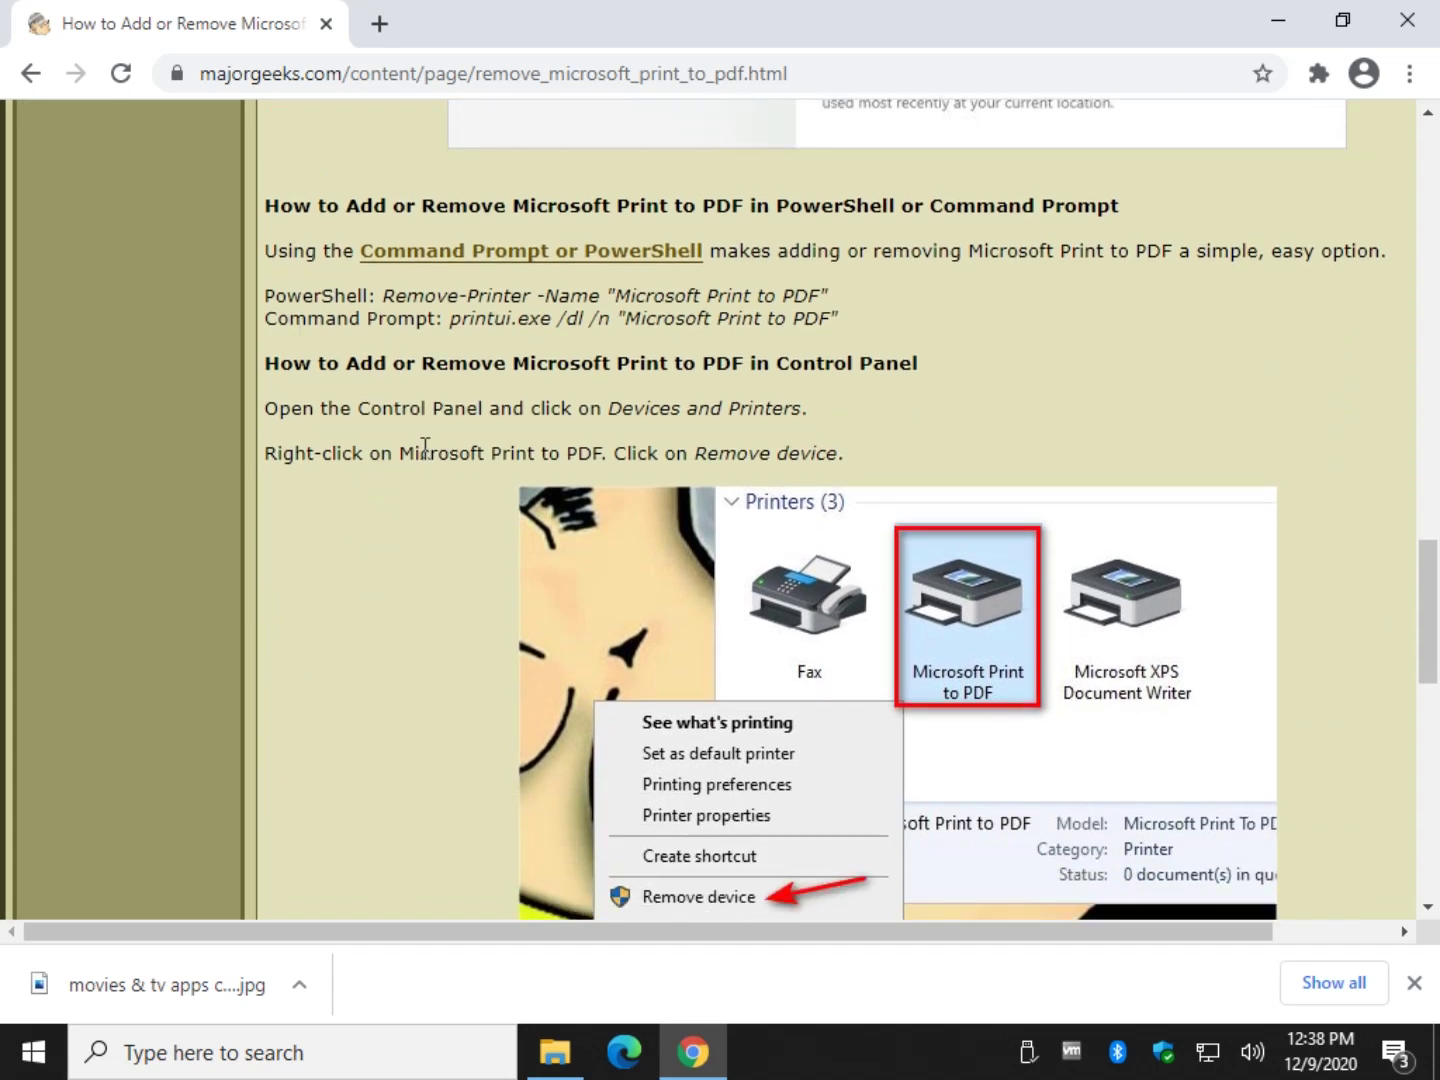
pyautogui.scroll(-2, 432, 440)
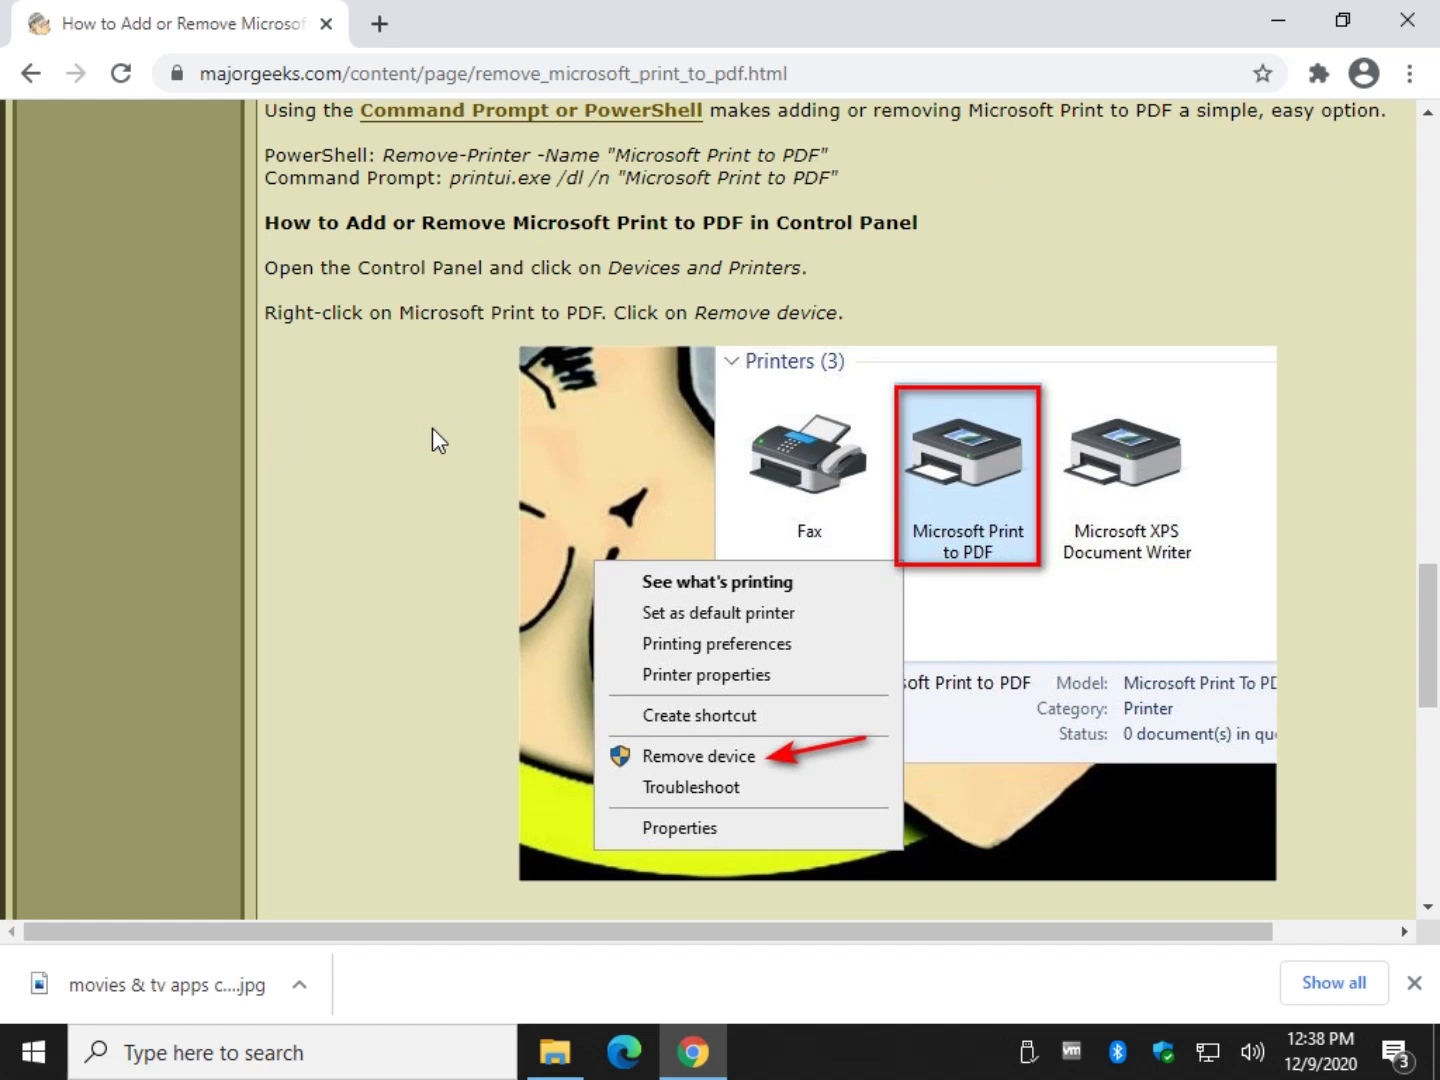
pyautogui.scroll(-1, 418, 468)
pyautogui.scroll(1, 418, 468)
pyautogui.press('super')
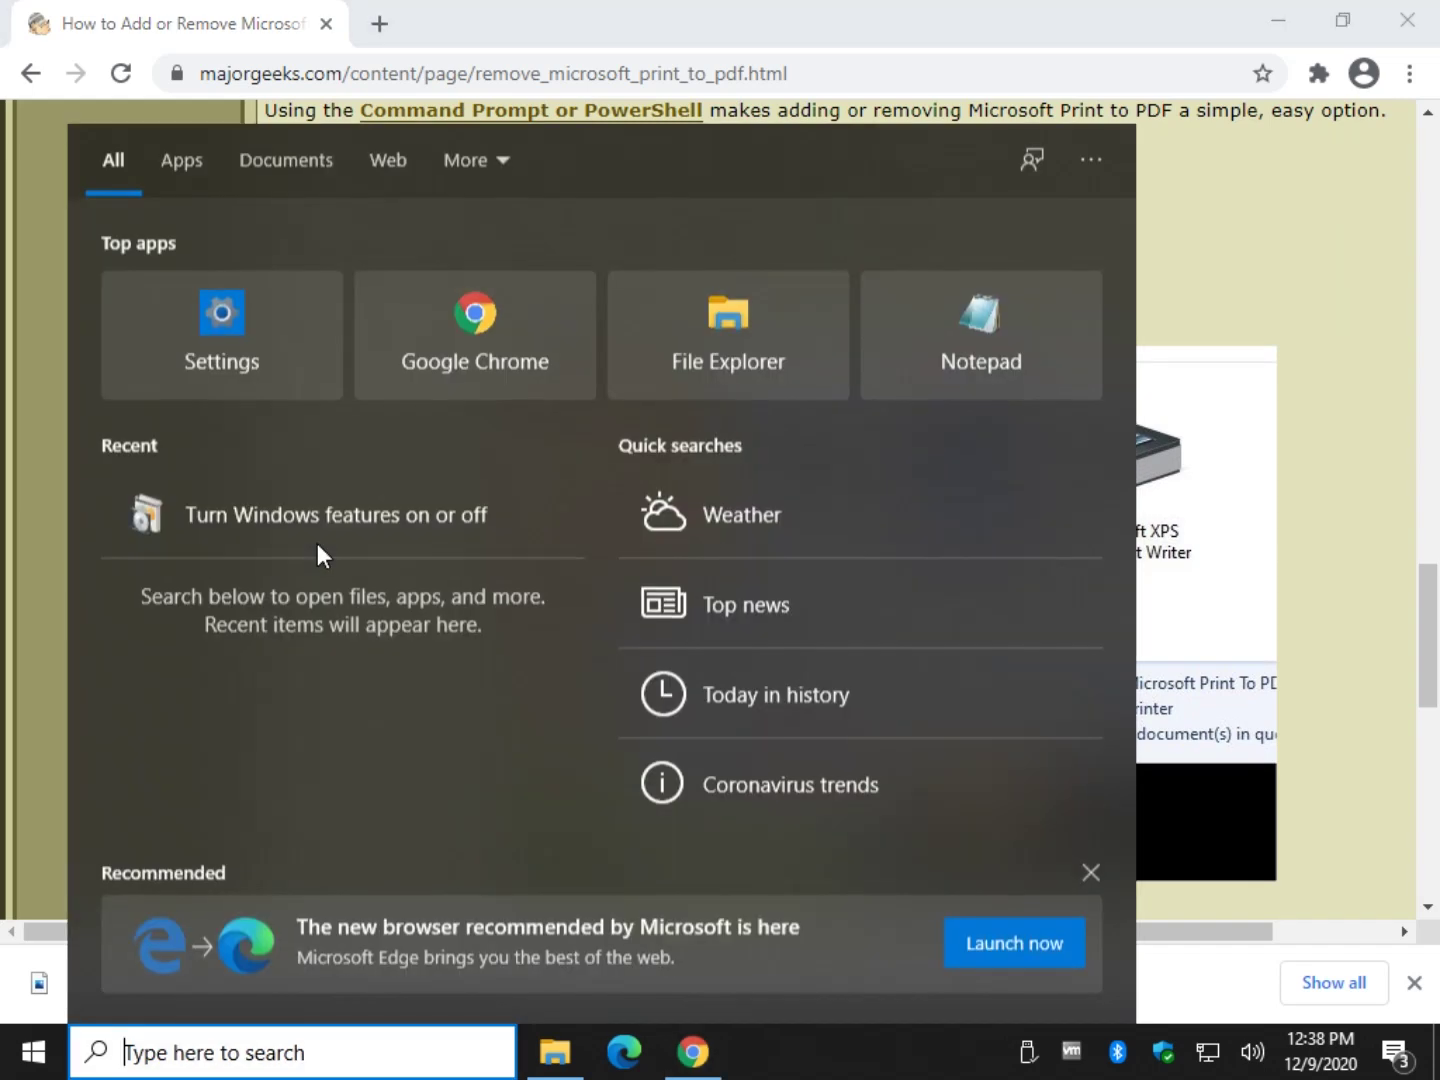
pyautogui.write('control')
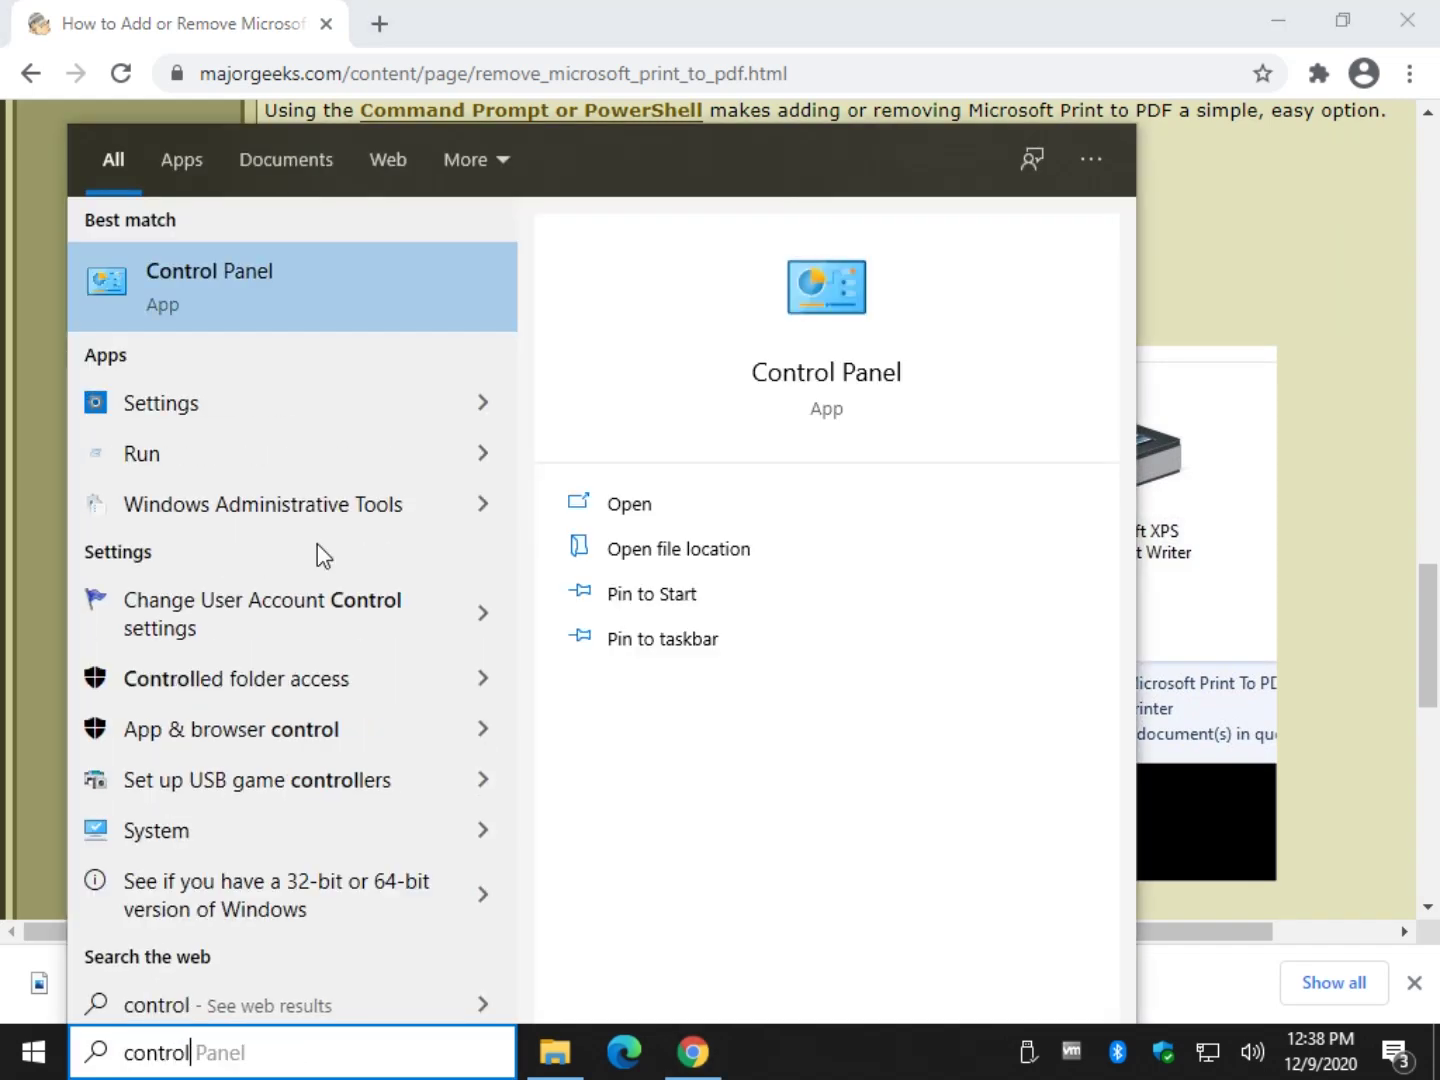
# Open Control Panel and its Devices and Printers list
pyautogui.click(349, 308)
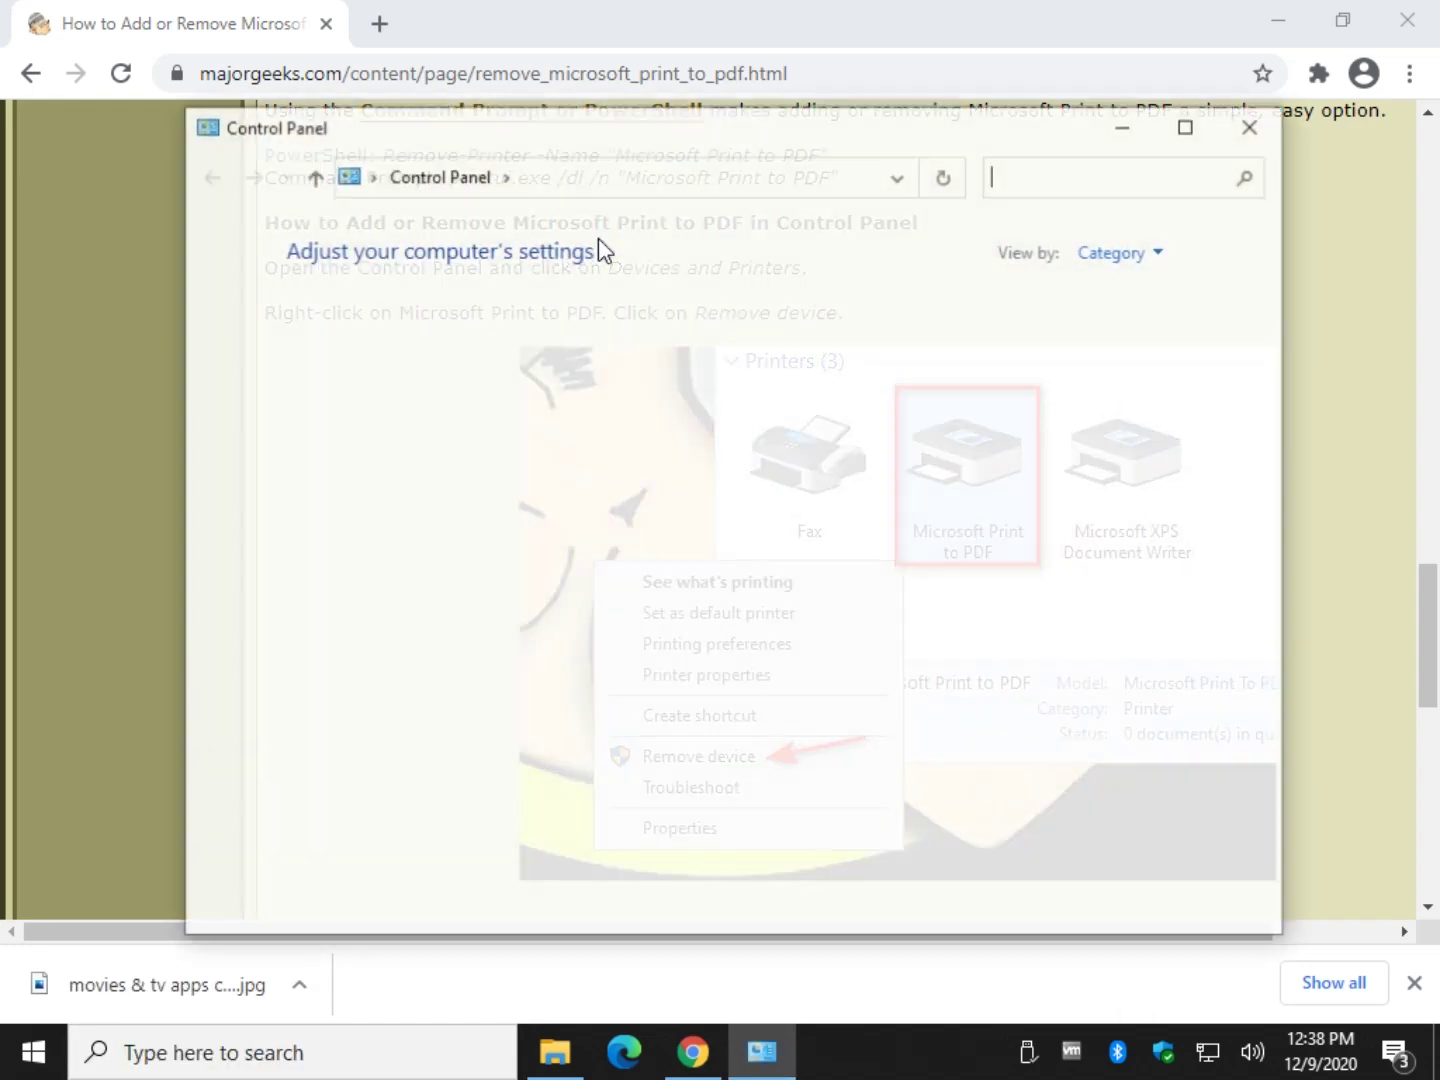
pyautogui.moveTo(672, 141); pyautogui.dragTo(675, 401)
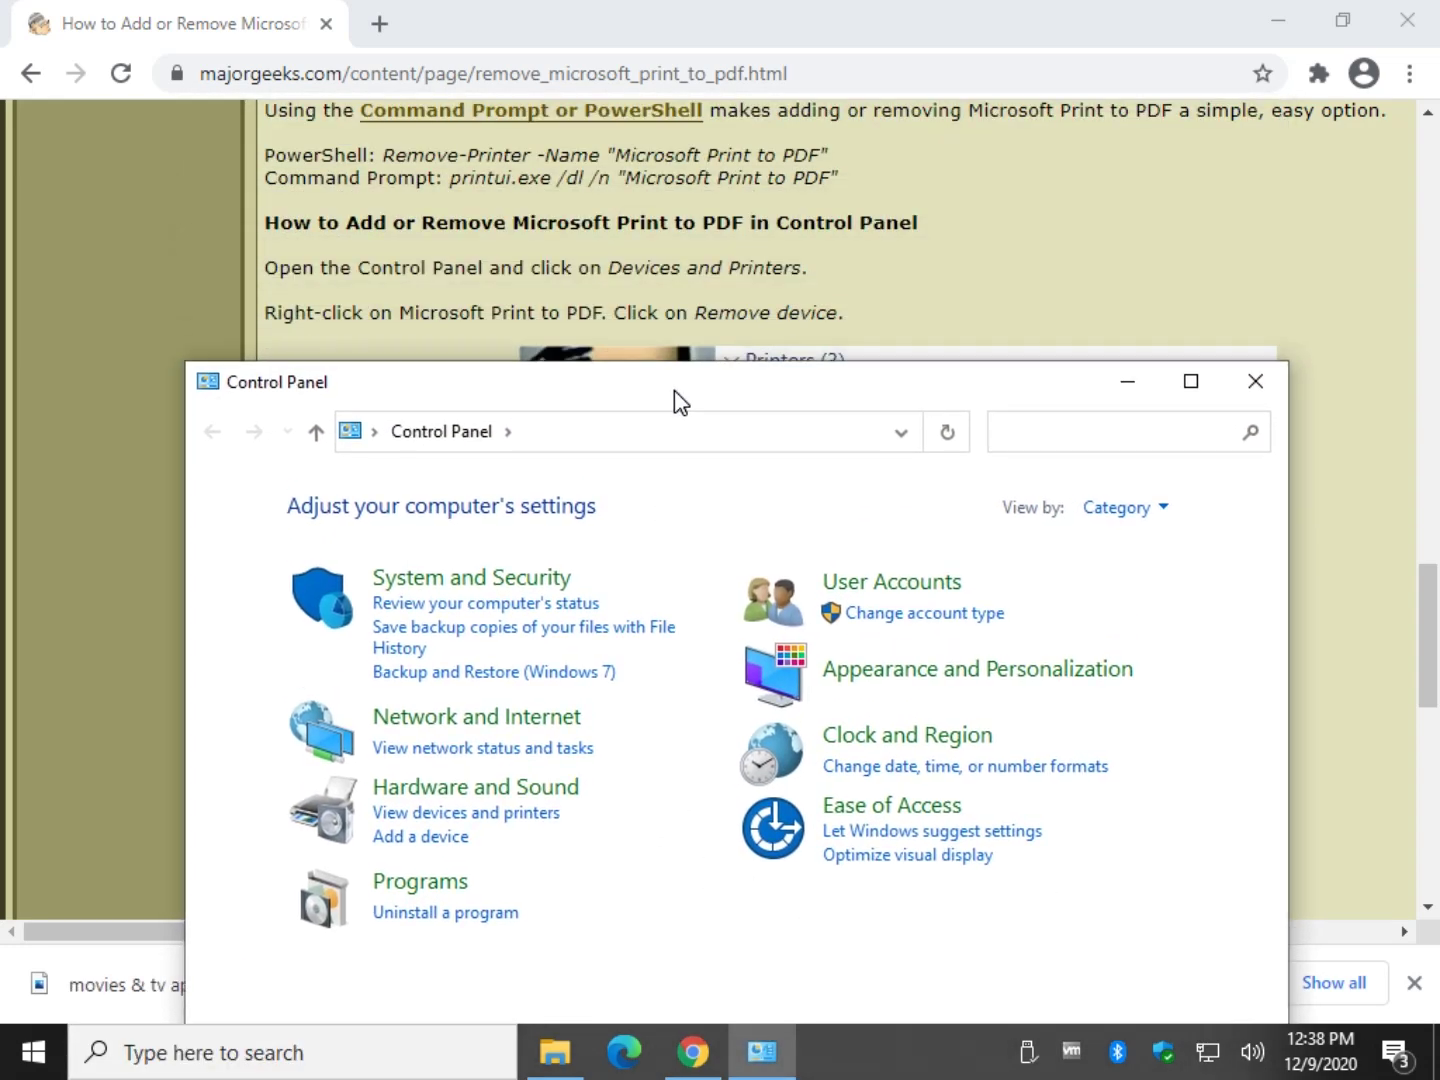
pyautogui.click(521, 815)
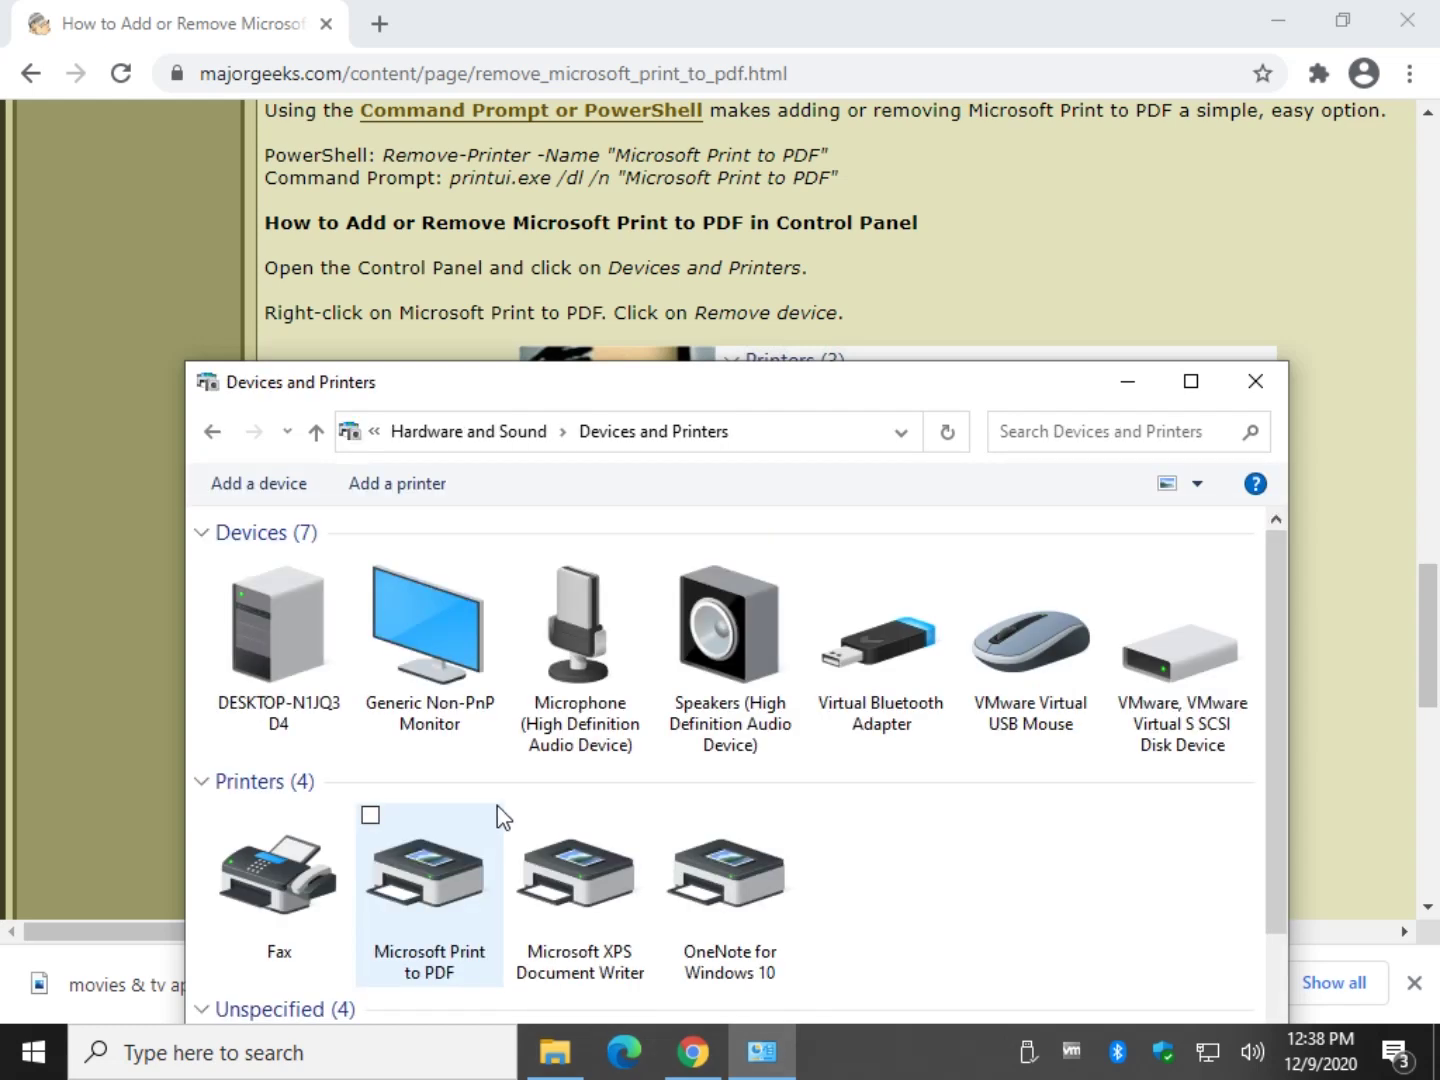
pyautogui.scroll(-1, 630, 697)
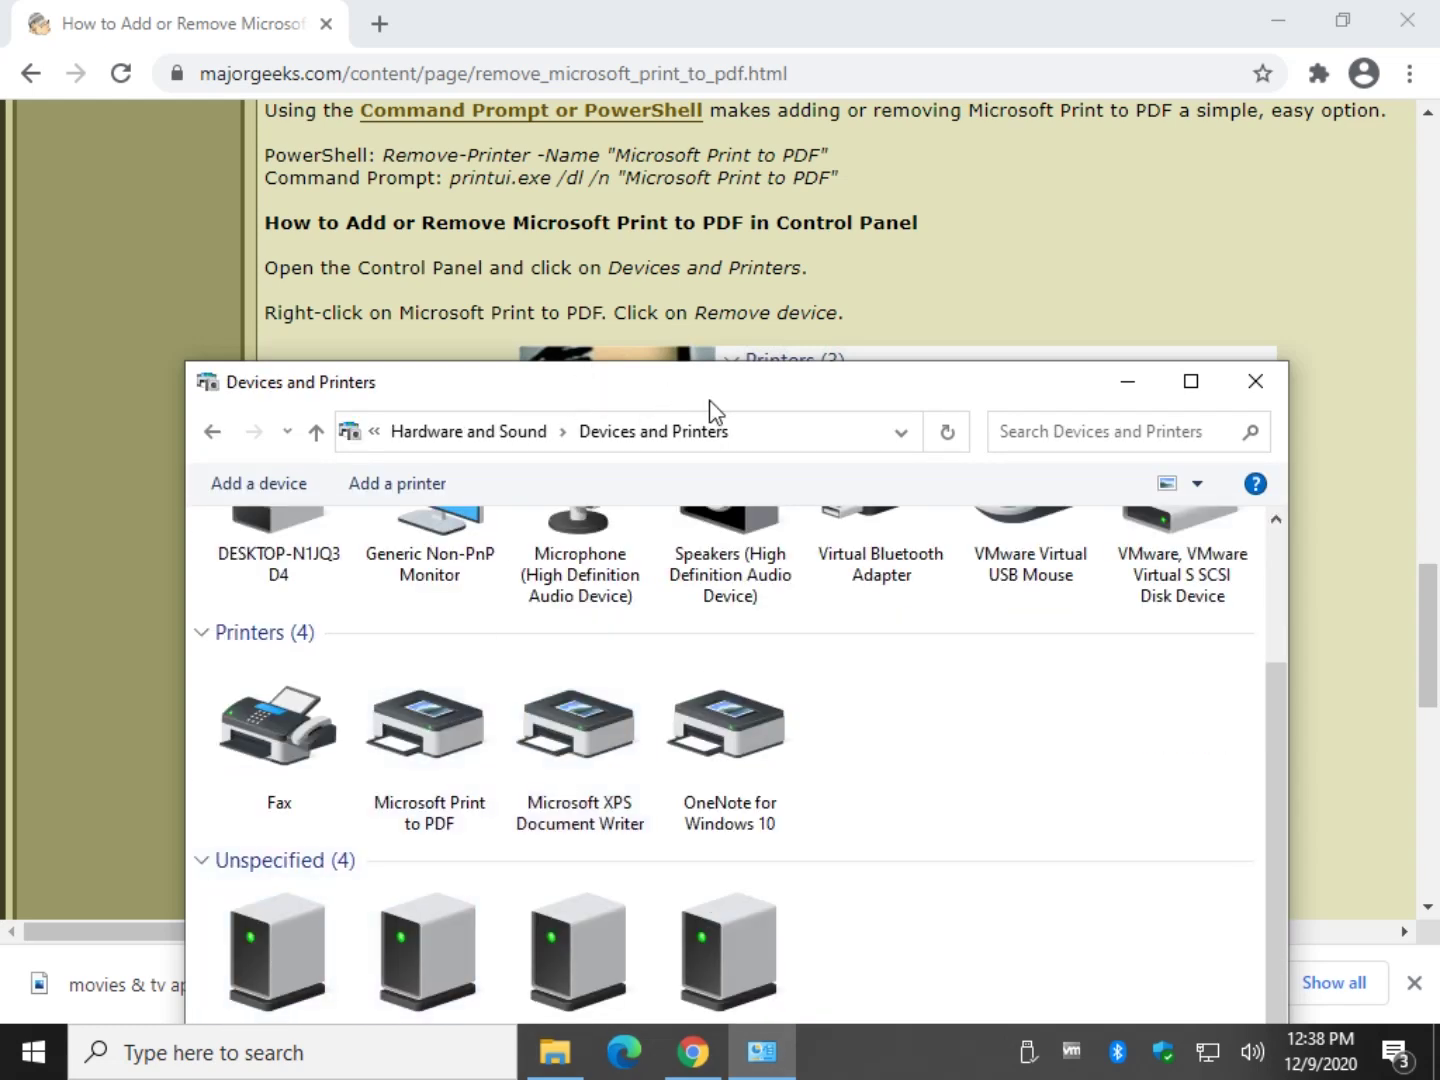
pyautogui.moveTo(718, 383); pyautogui.dragTo(714, 136)
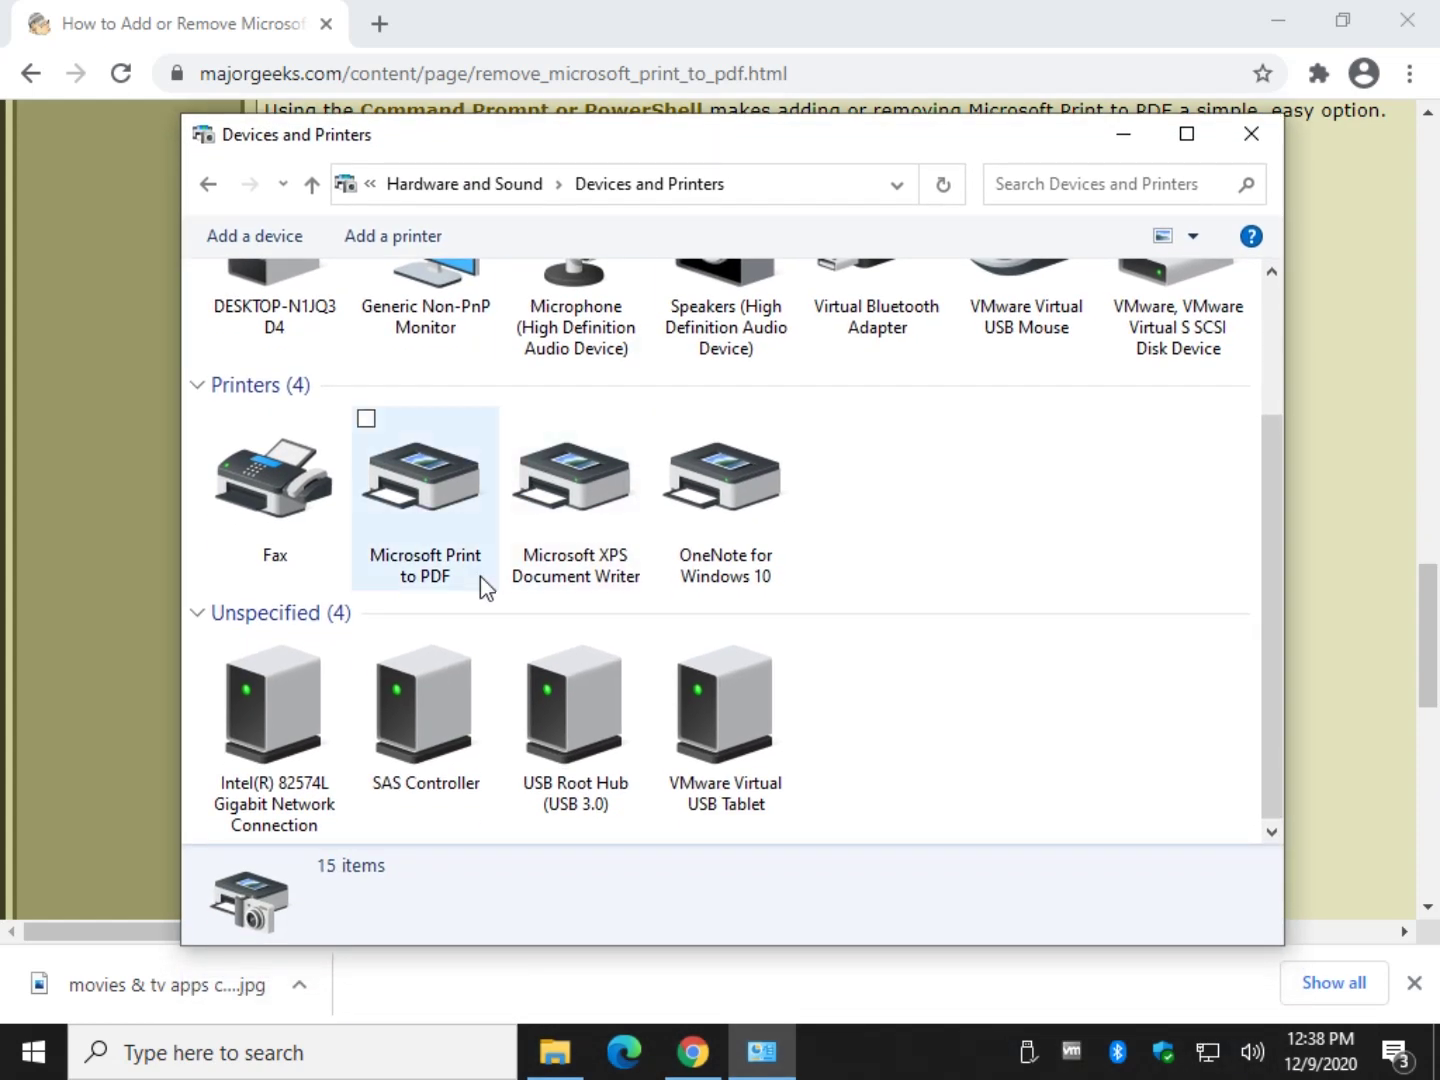
pyautogui.scroll(1, 763, 740)
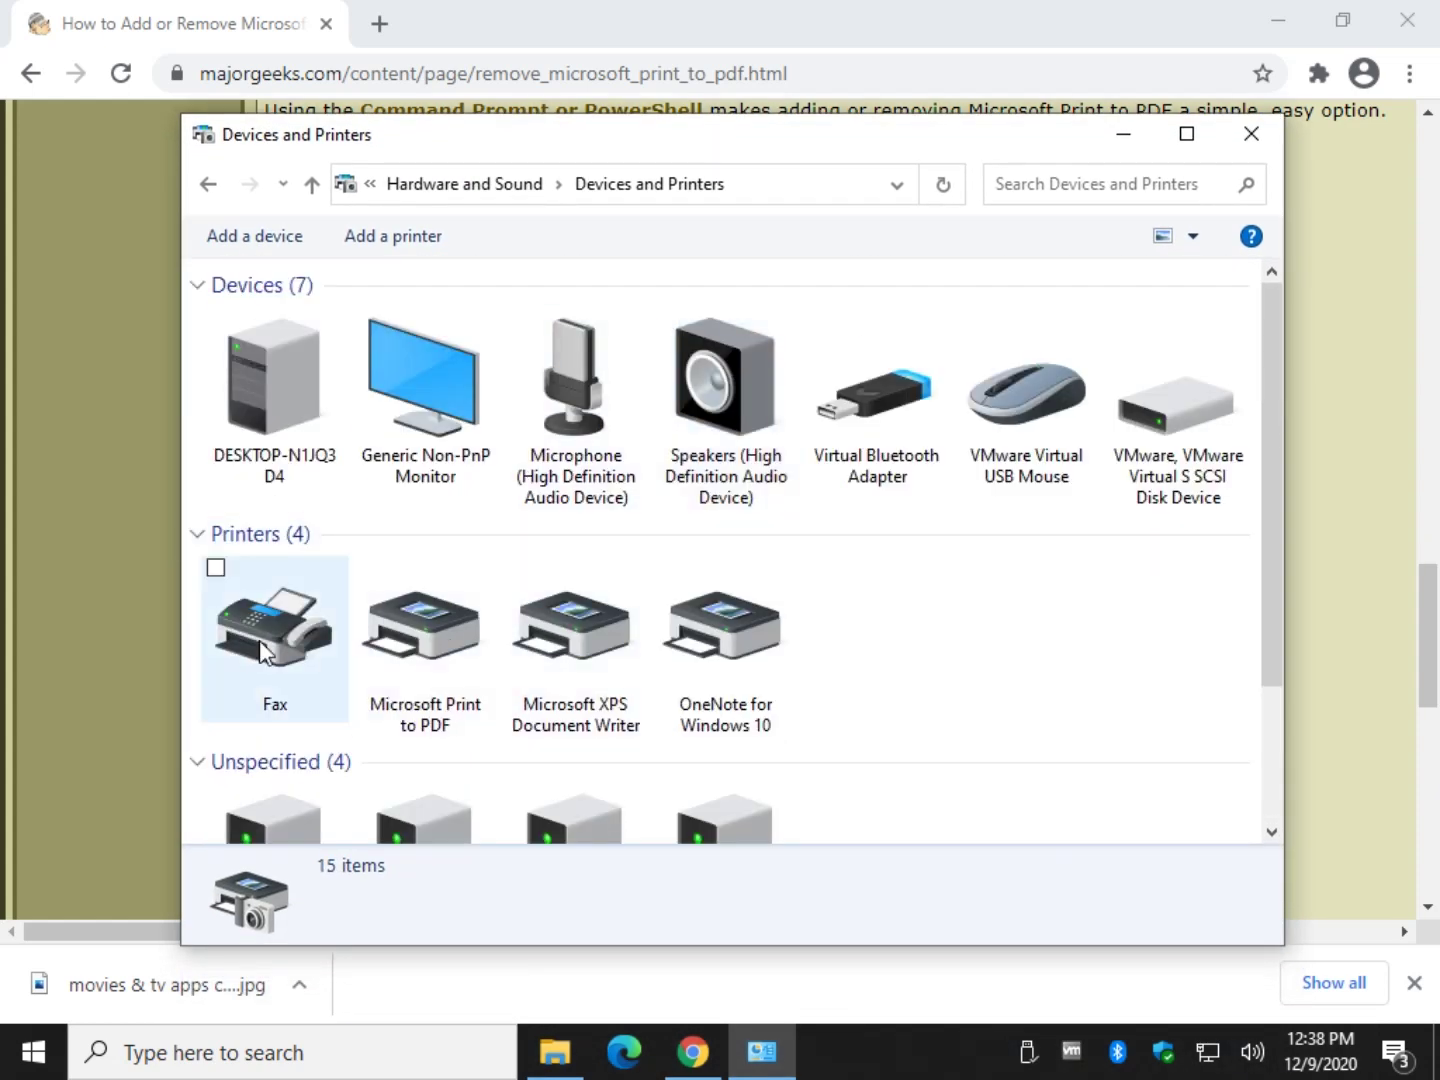
# Show the Remove device option for Microsoft Print to PDF, then return to the article
pyautogui.click(440, 635)
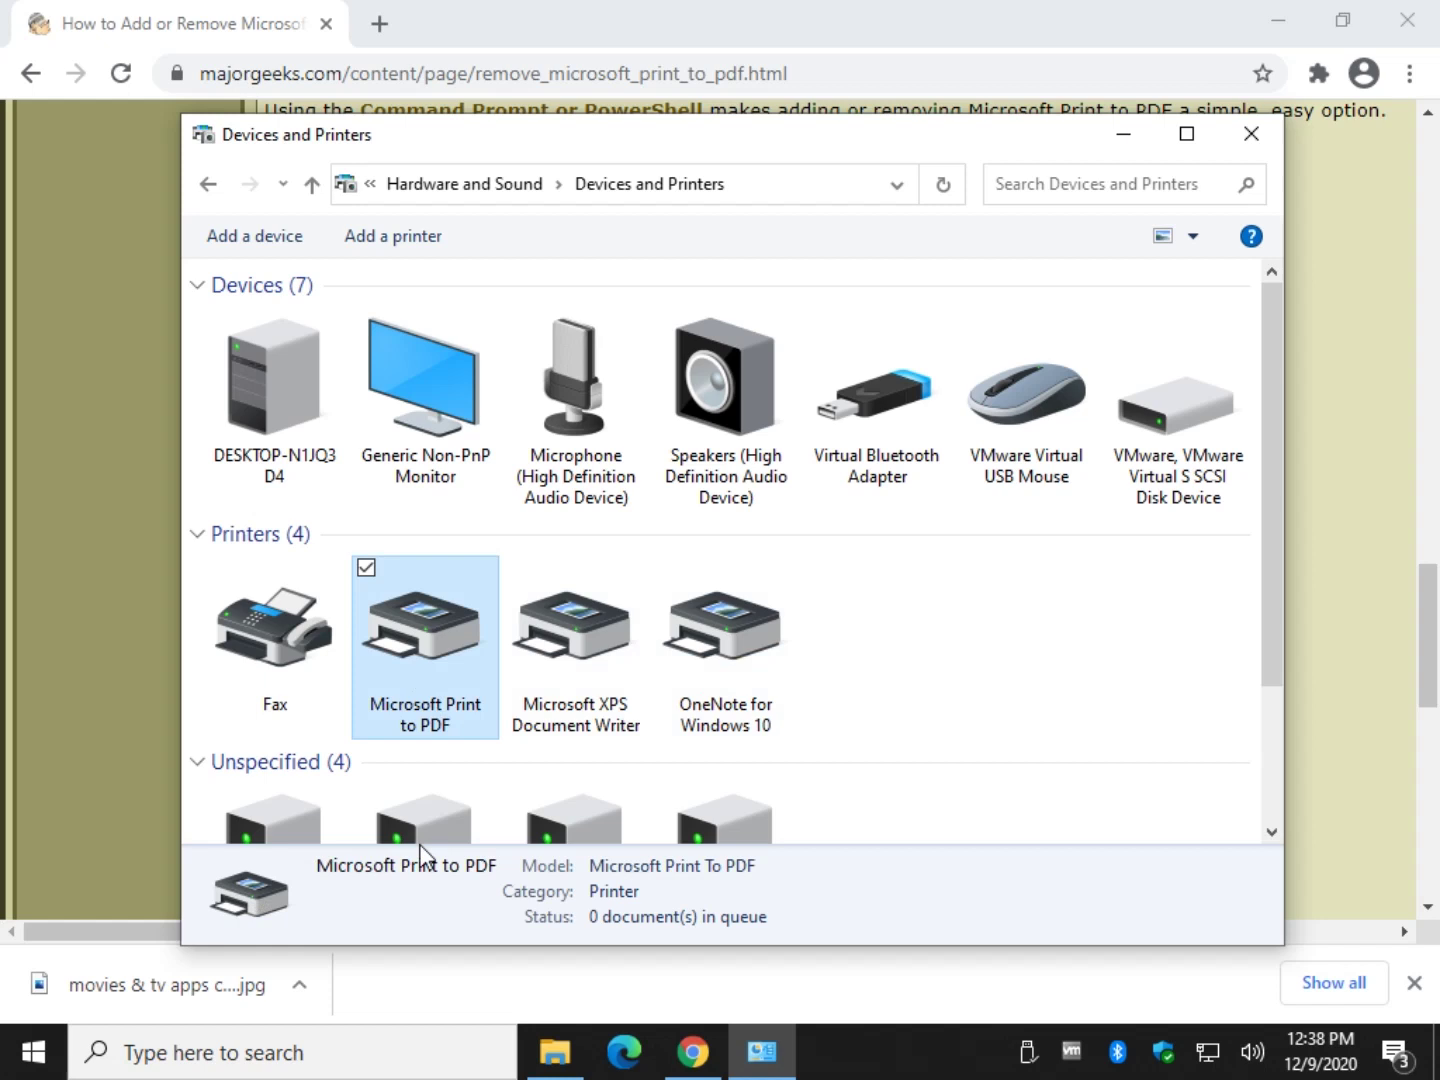
pyautogui.rightClick(446, 606)
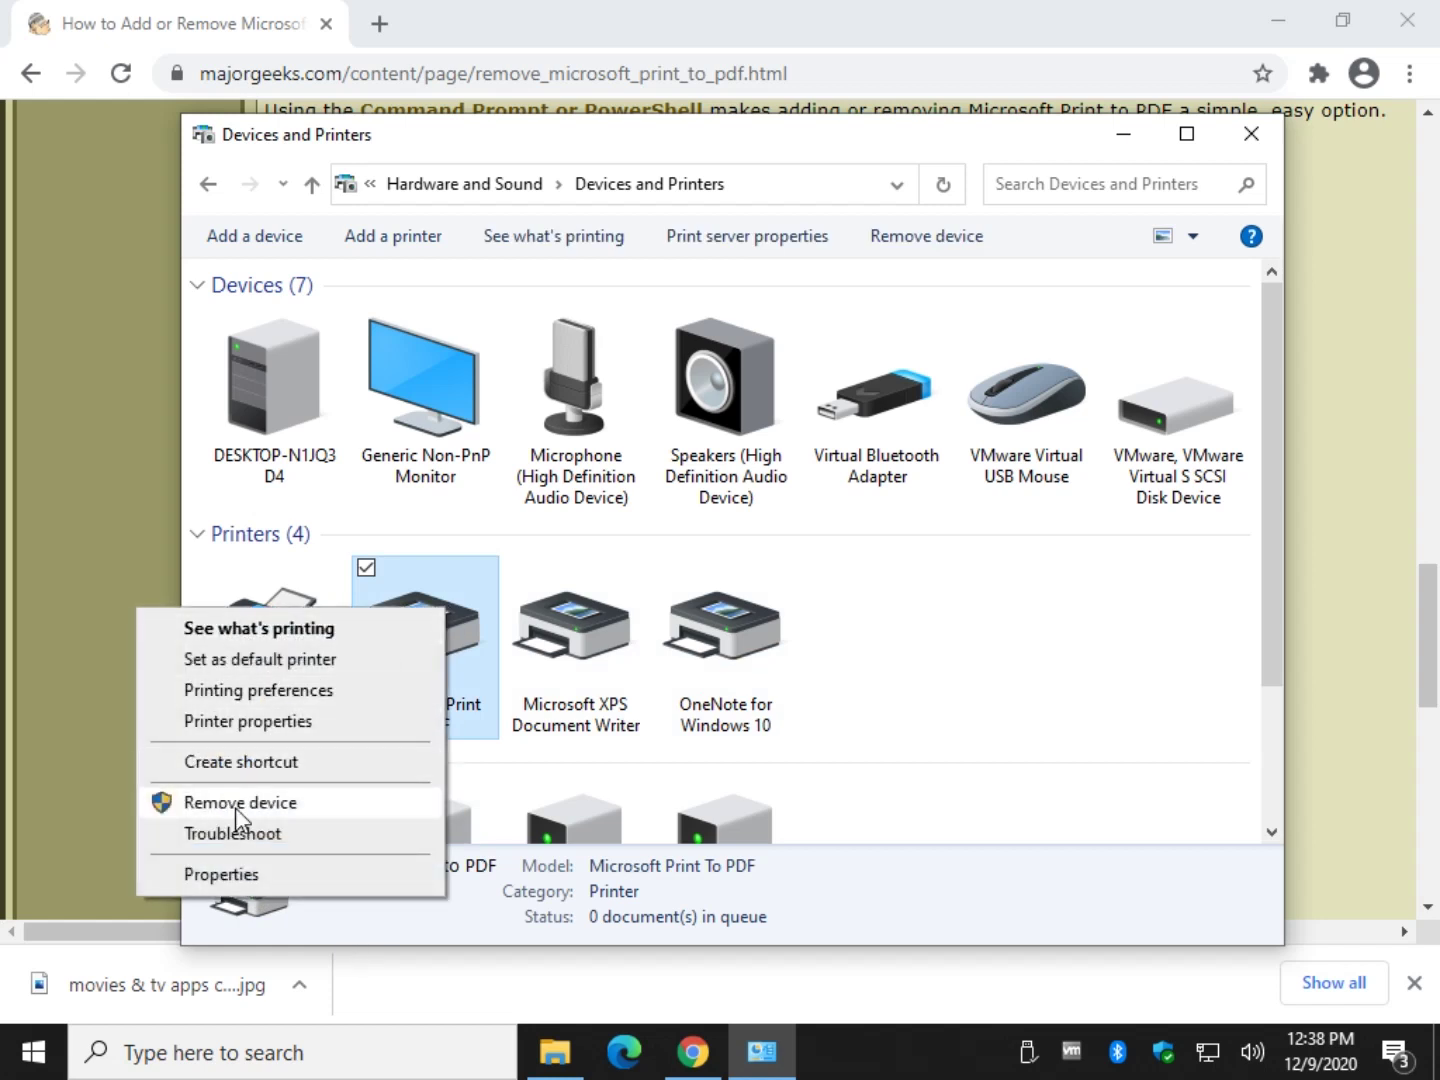
pyautogui.click(65, 776)
# Copy the article's Remove-Printer command and launch Windows PowerShell (Admin)
pyautogui.scroll(3, 337, 604)
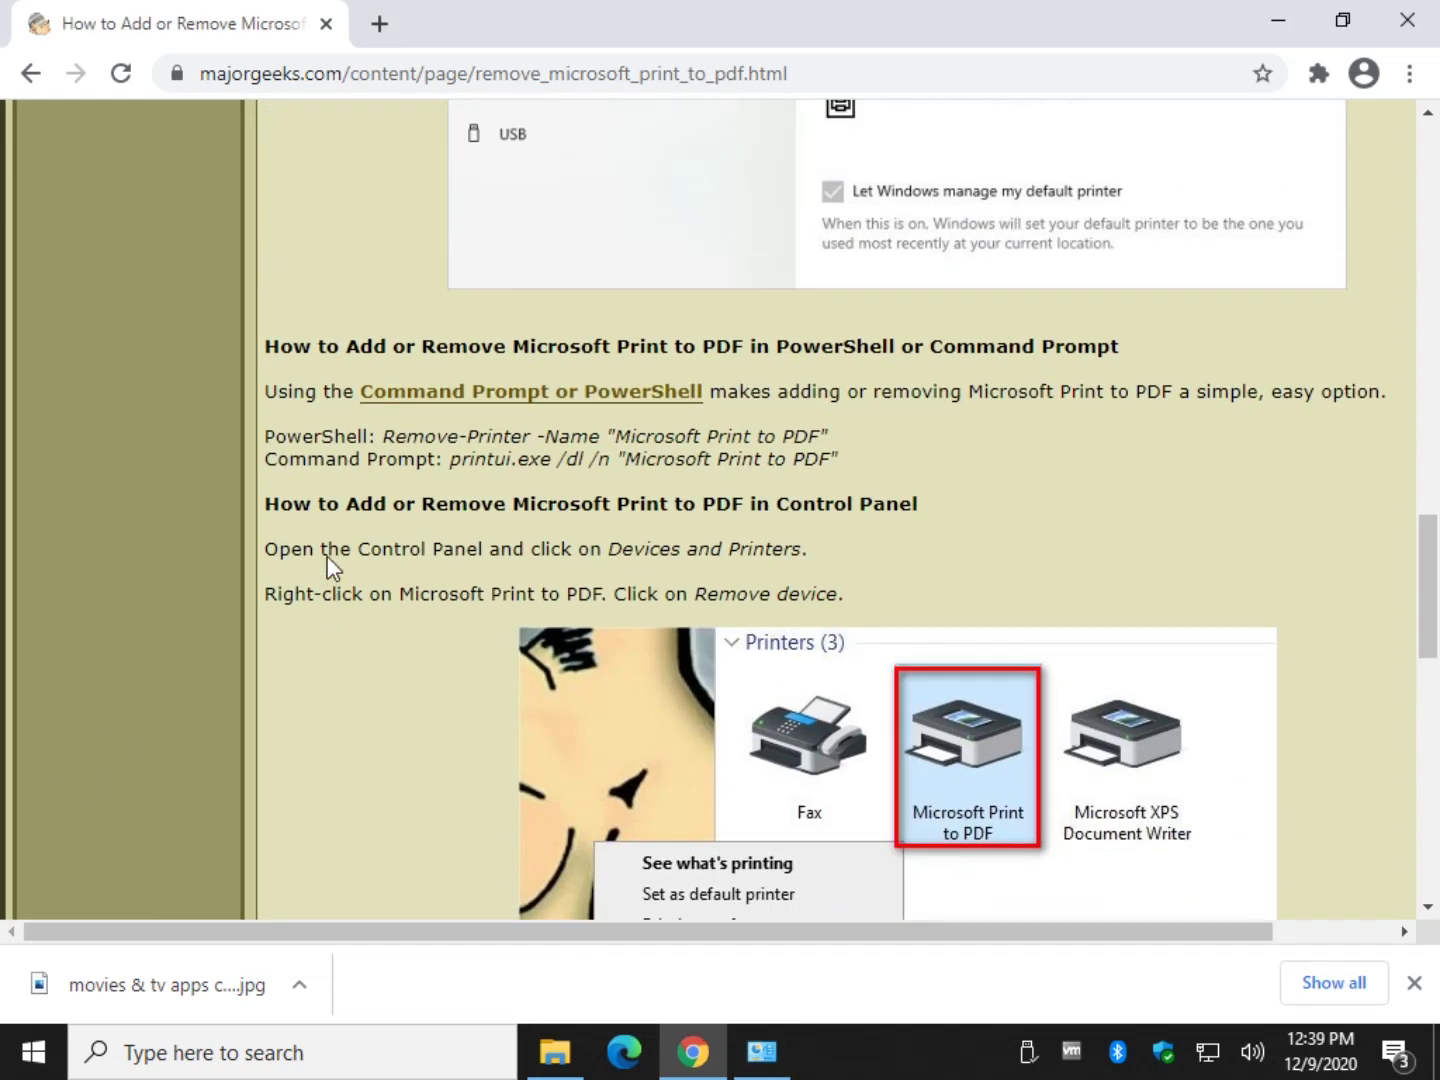
pyautogui.moveTo(387, 440); pyautogui.dragTo(836, 448)
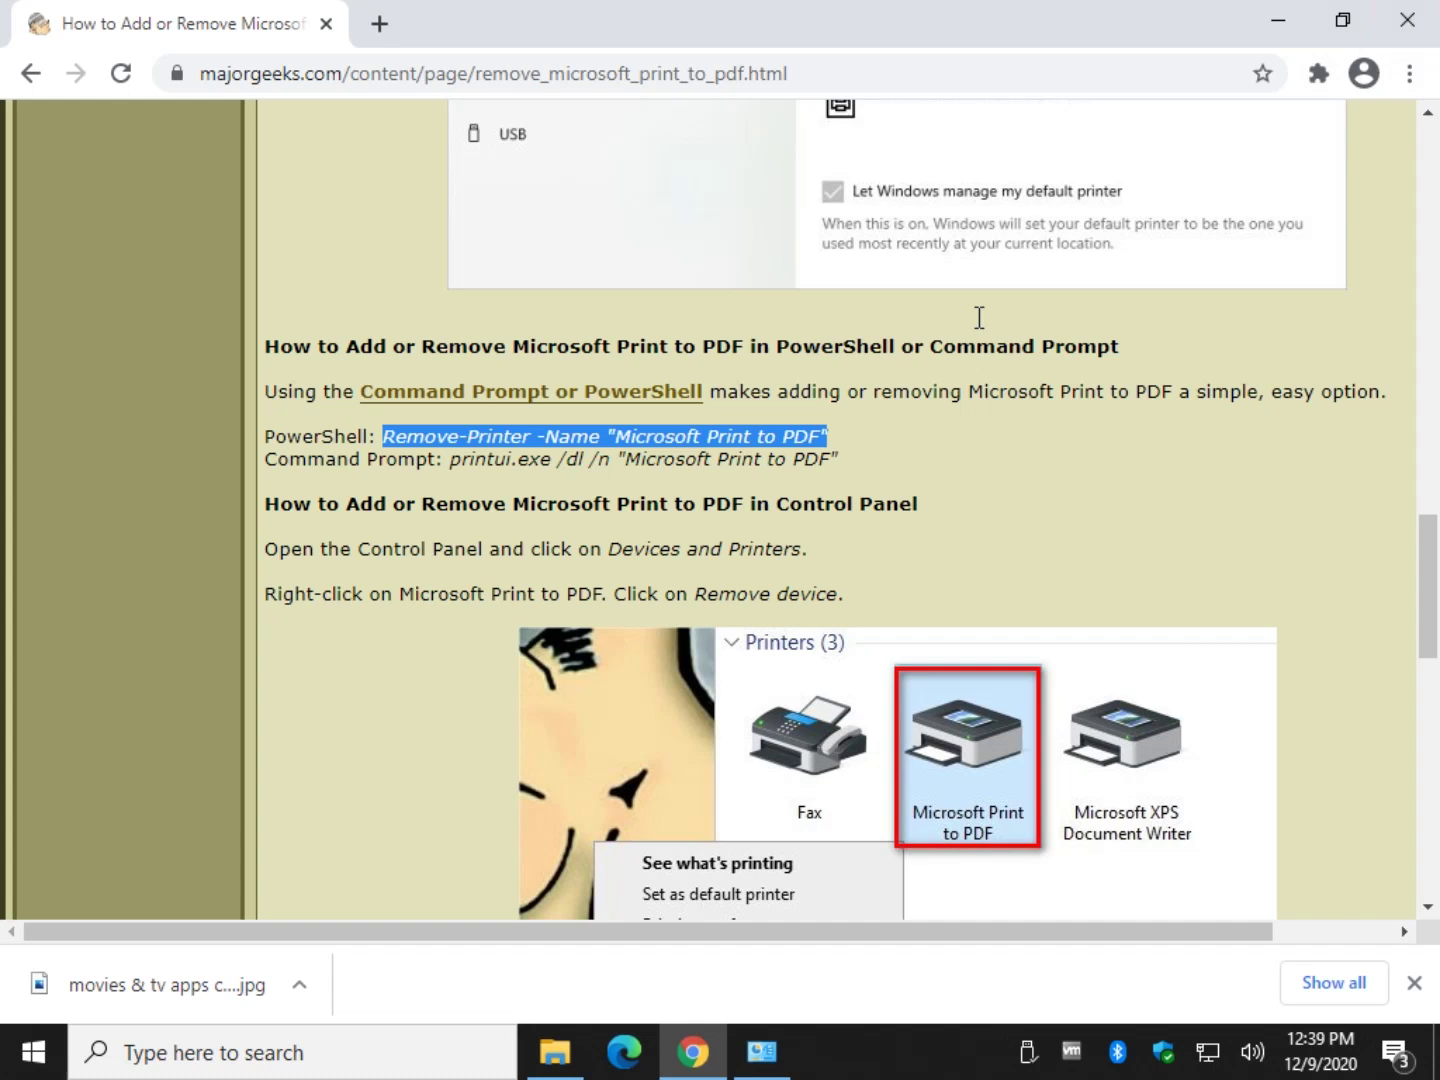
pyautogui.rightClick(522, 434)
pyautogui.click(560, 456)
pyautogui.press('super+x')
pyautogui.click(169, 714)
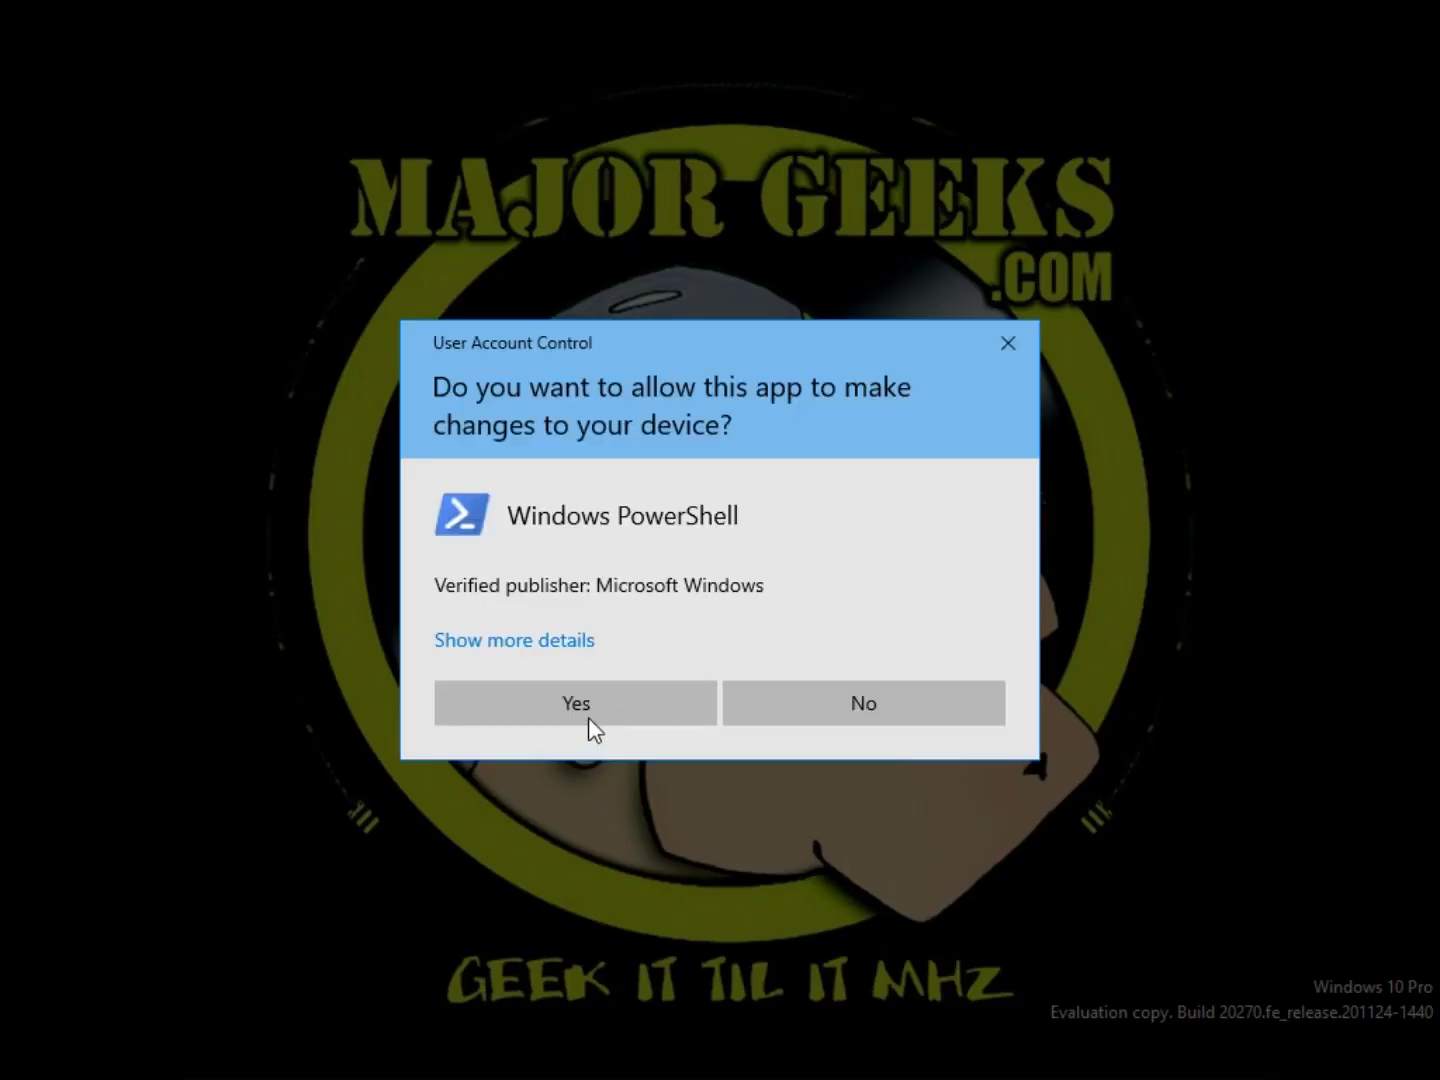
# Approve UAC and run Remove-Printer -Name "Microsoft Print to PDF" in admin PowerShell
pyautogui.click(588, 714)
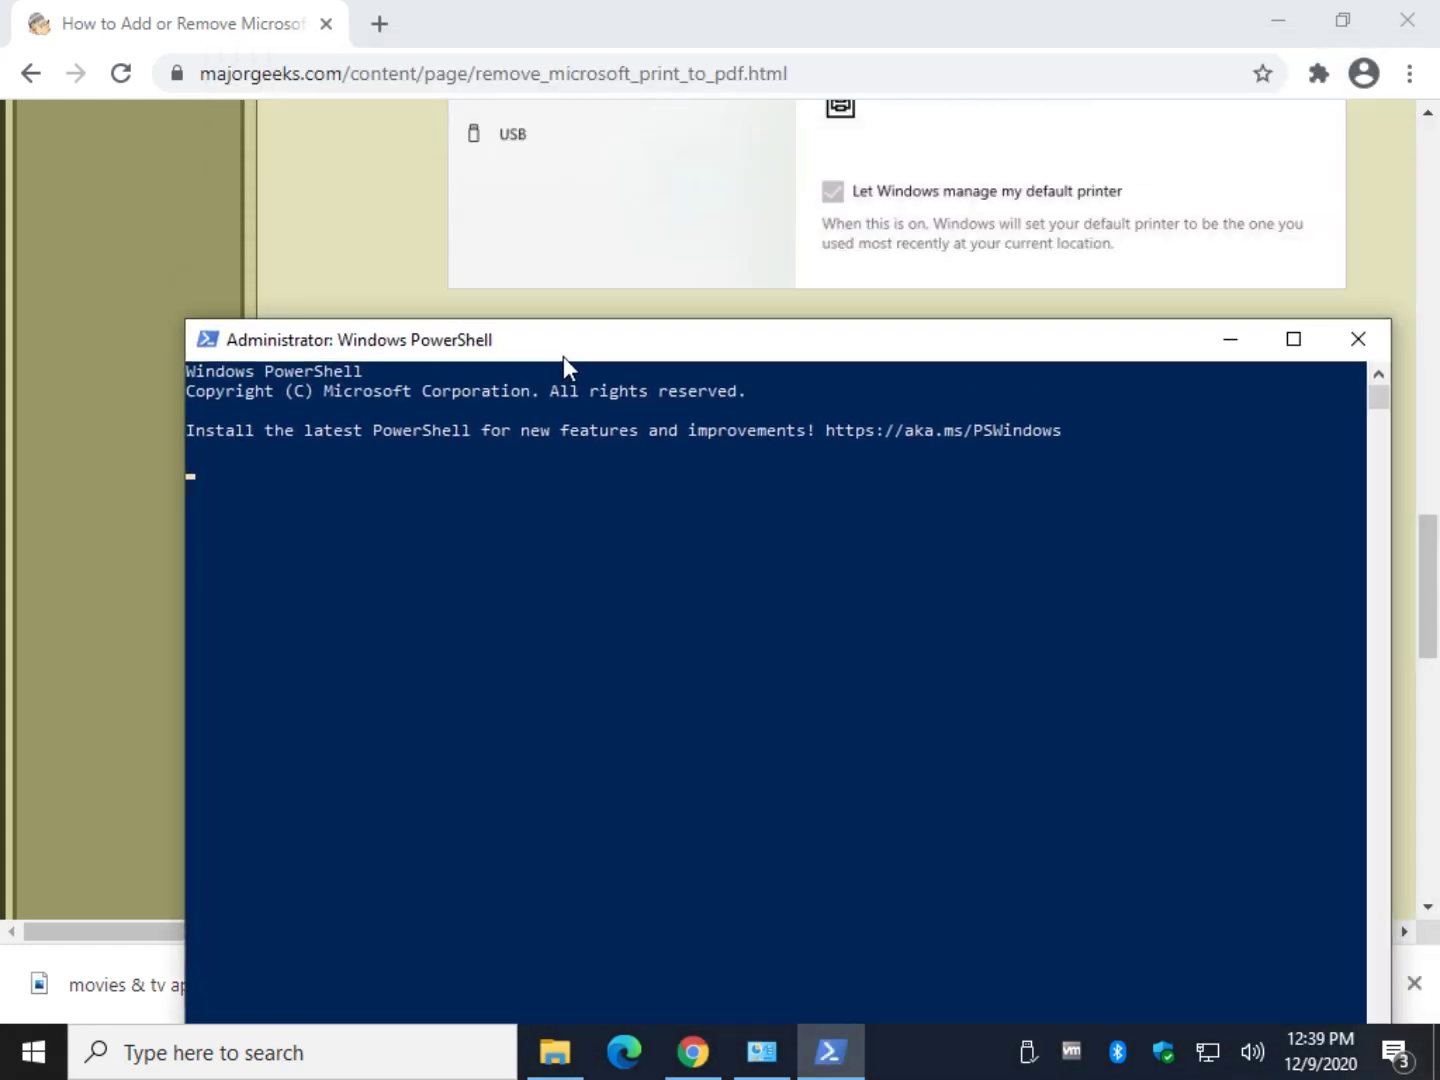
pyautogui.moveTo(562, 356); pyautogui.dragTo(577, 545)
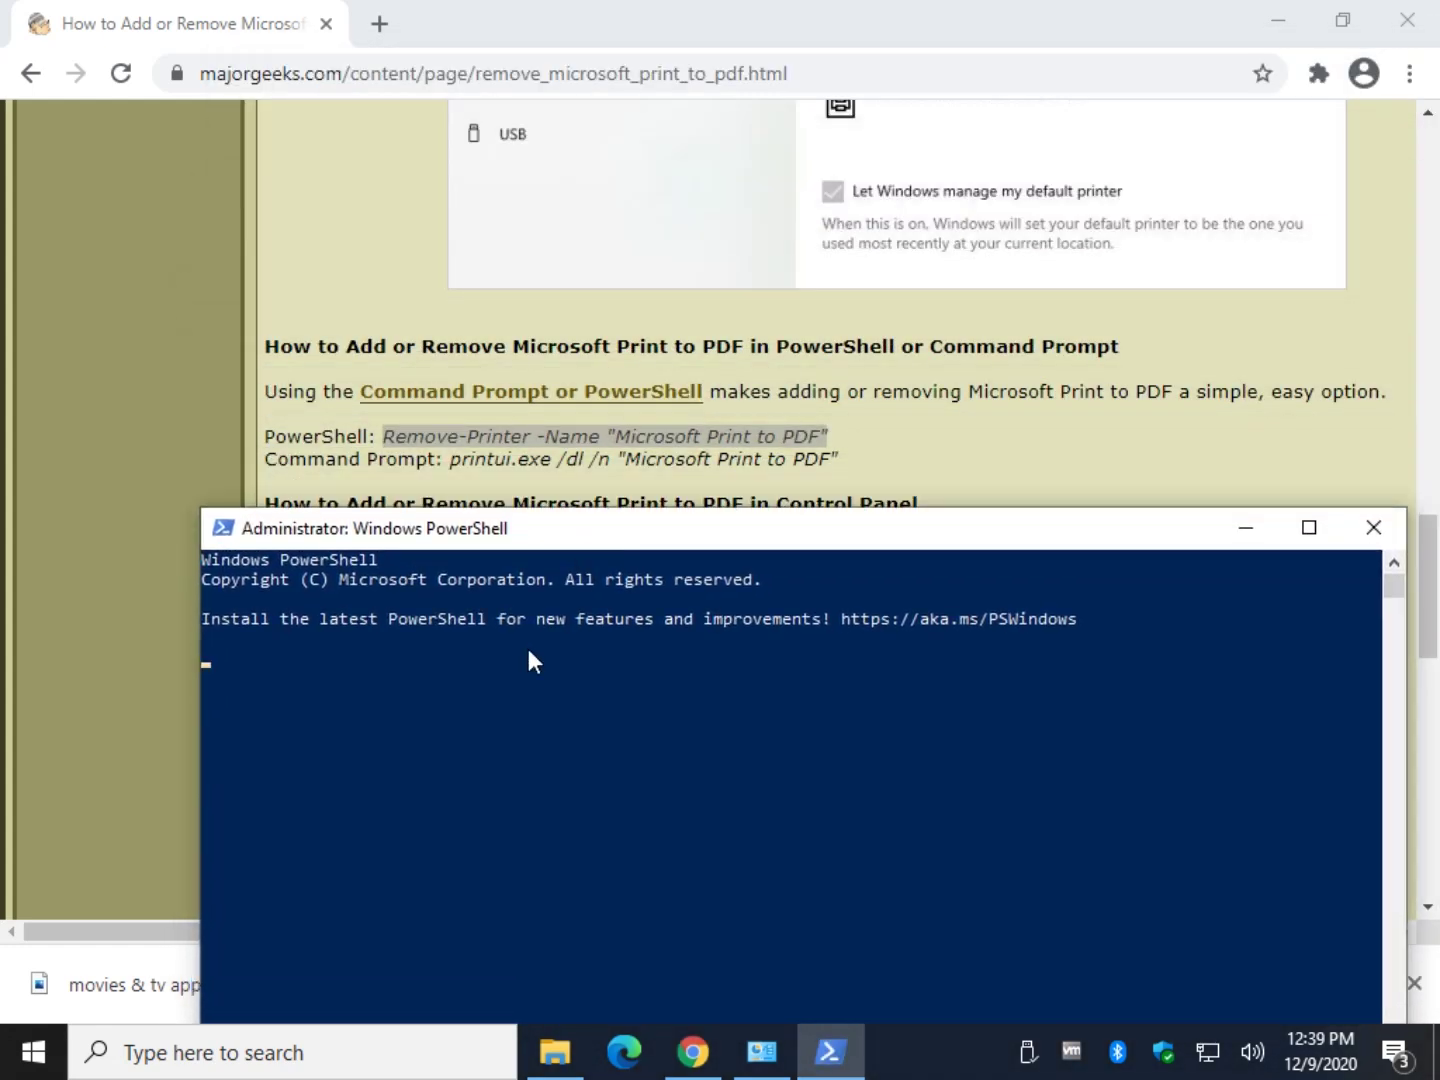
pyautogui.rightClick(441, 700)
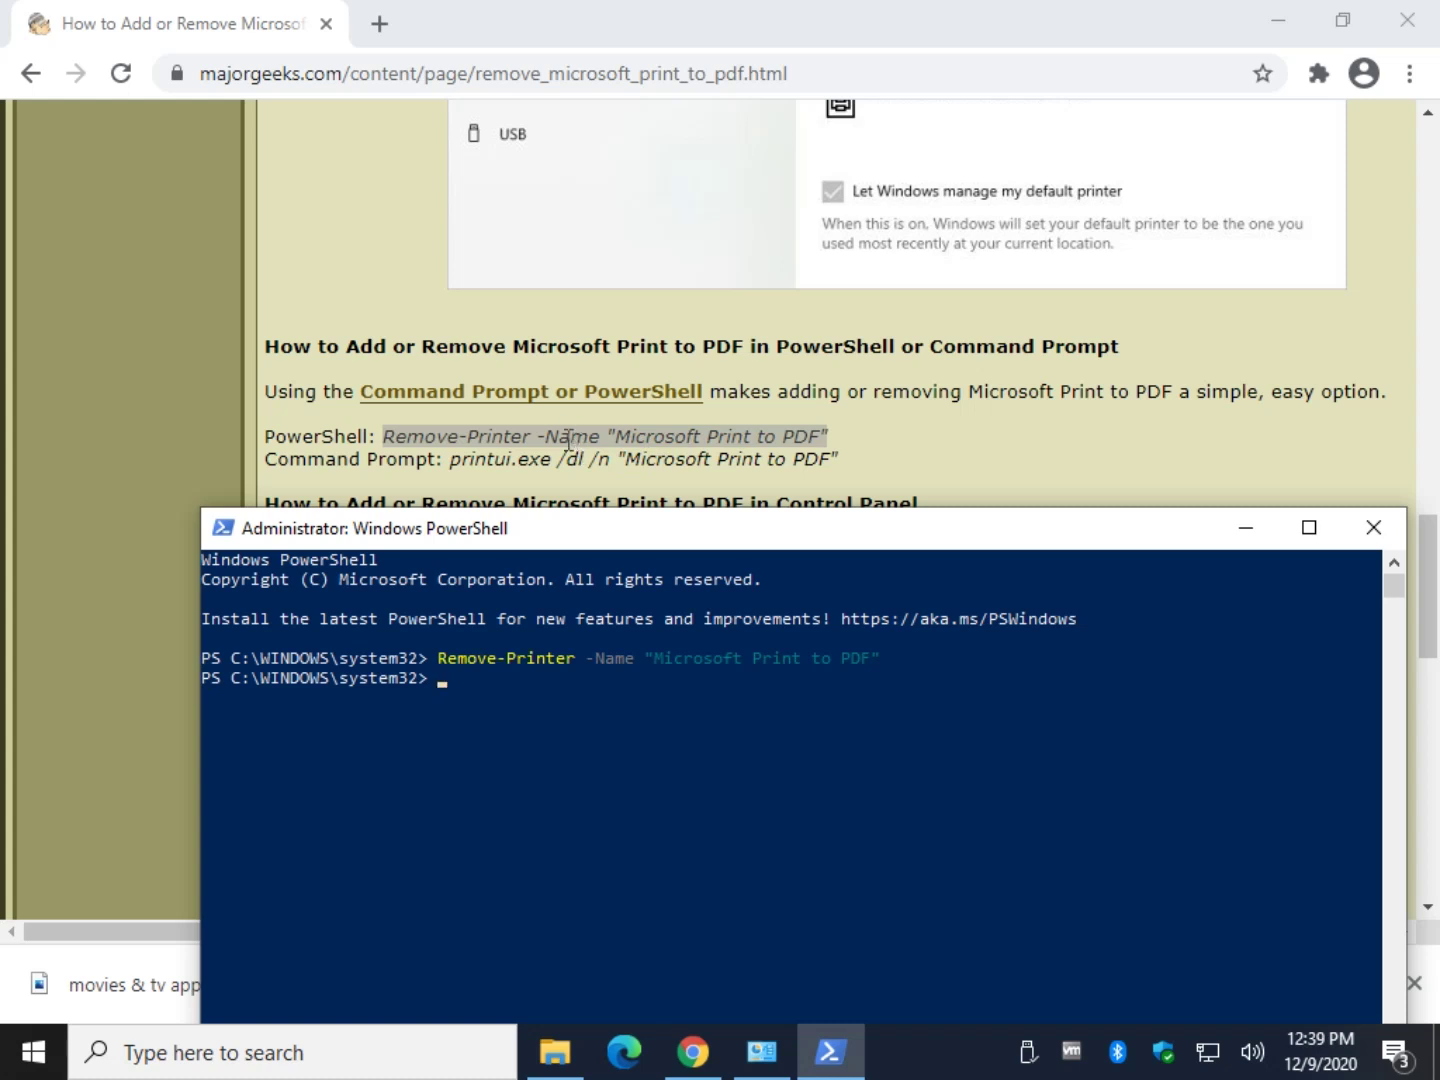
pyautogui.click(408, 463)
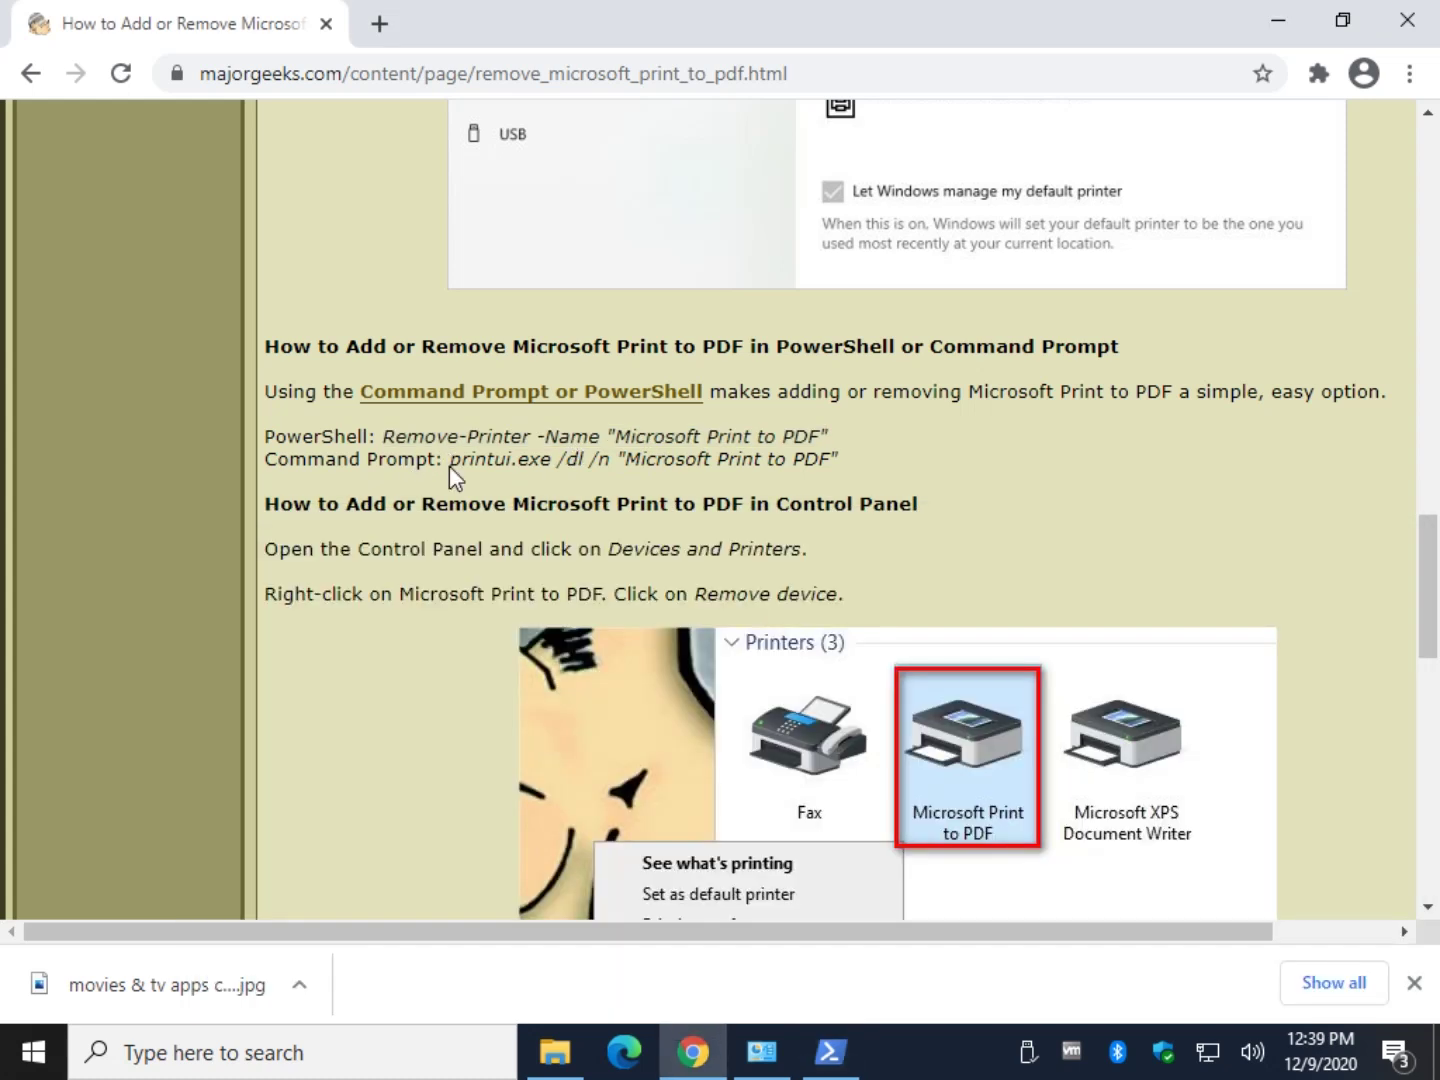
# Copy the printui command from the article
pyautogui.moveTo(449, 465); pyautogui.dragTo(840, 462)
pyautogui.rightClick(830, 468)
pyautogui.click(834, 484)
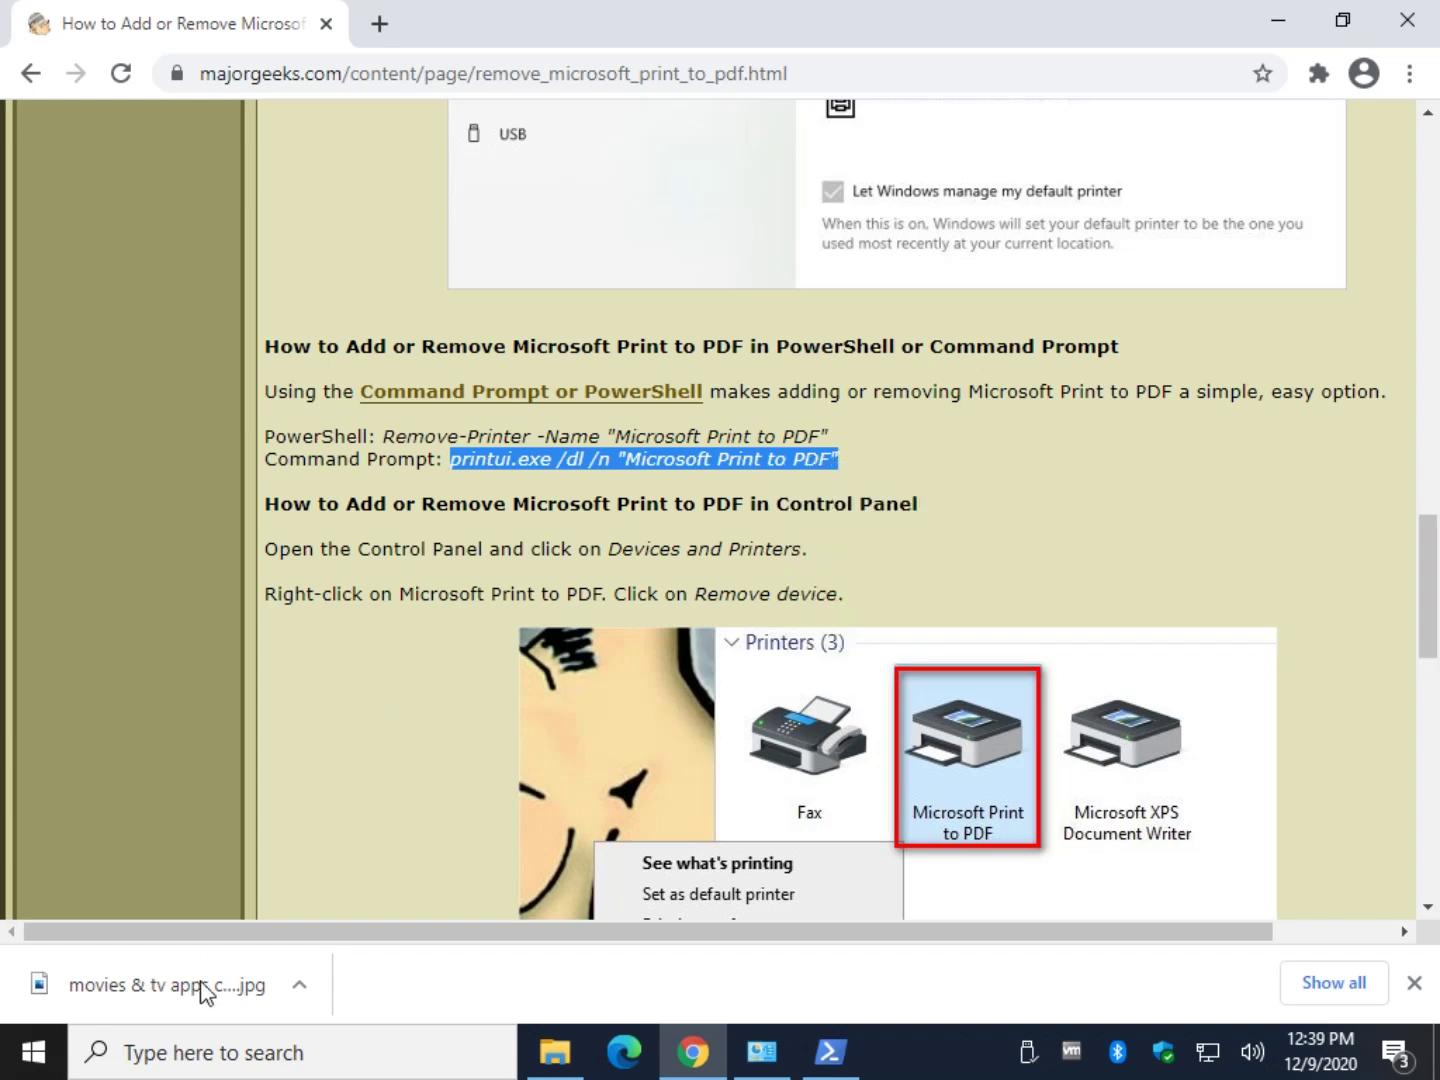
# Start Command Prompt as administrator via 'cmd' search
pyautogui.click(205, 1045)
pyautogui.write('cmd')
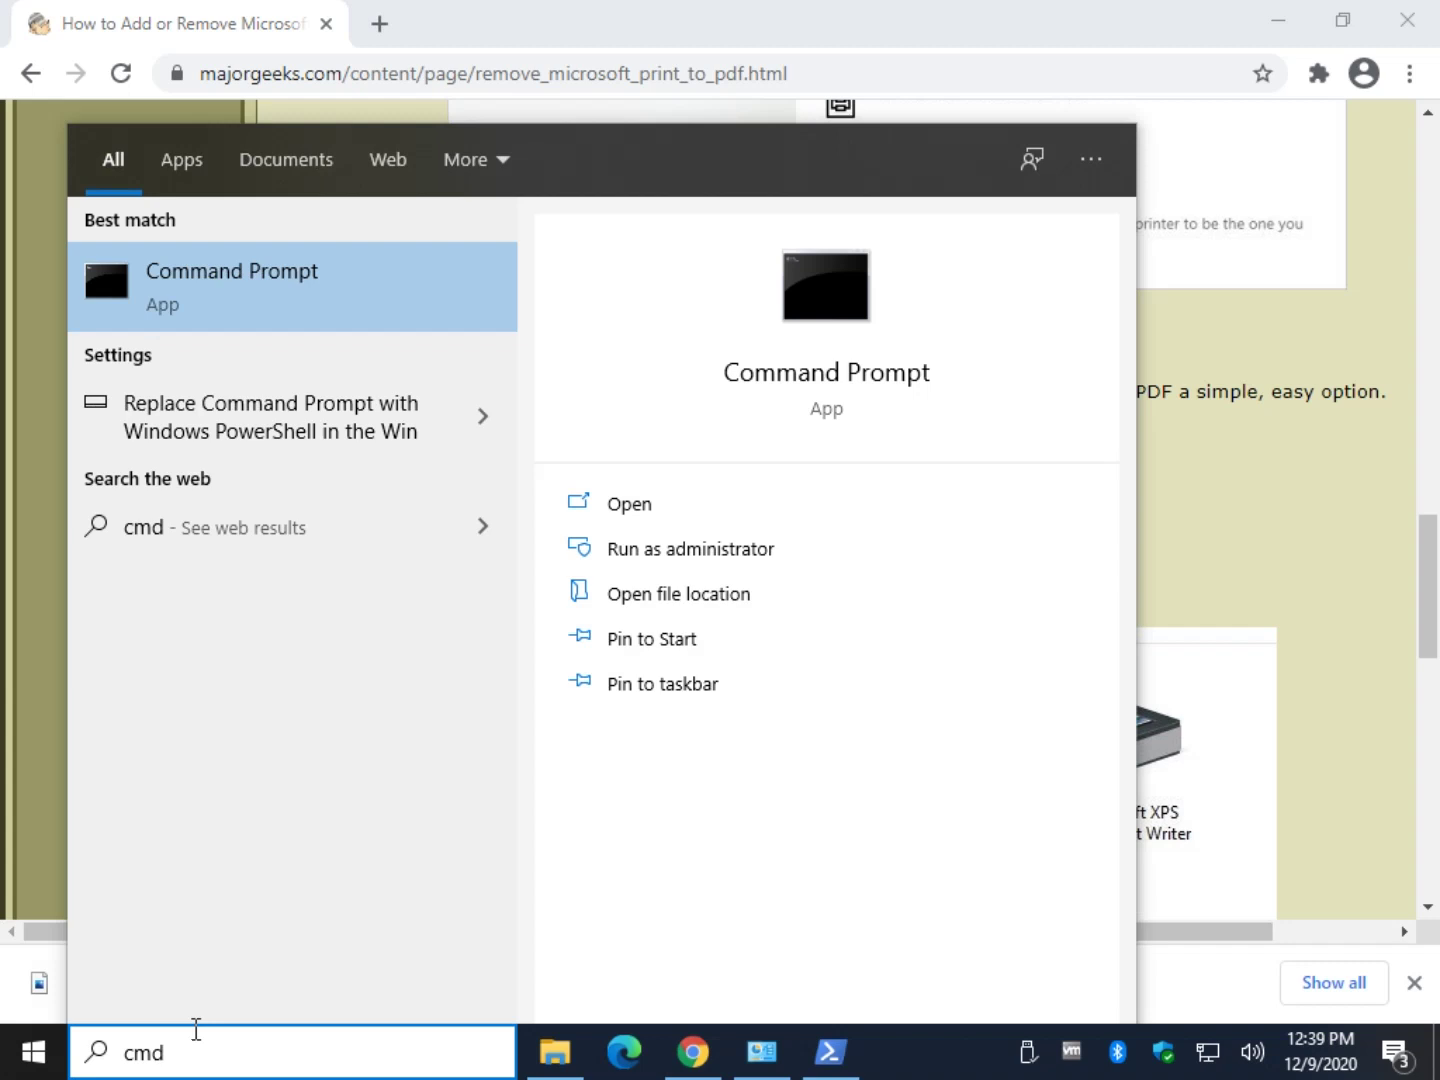
pyautogui.click(724, 549)
pyautogui.click(619, 717)
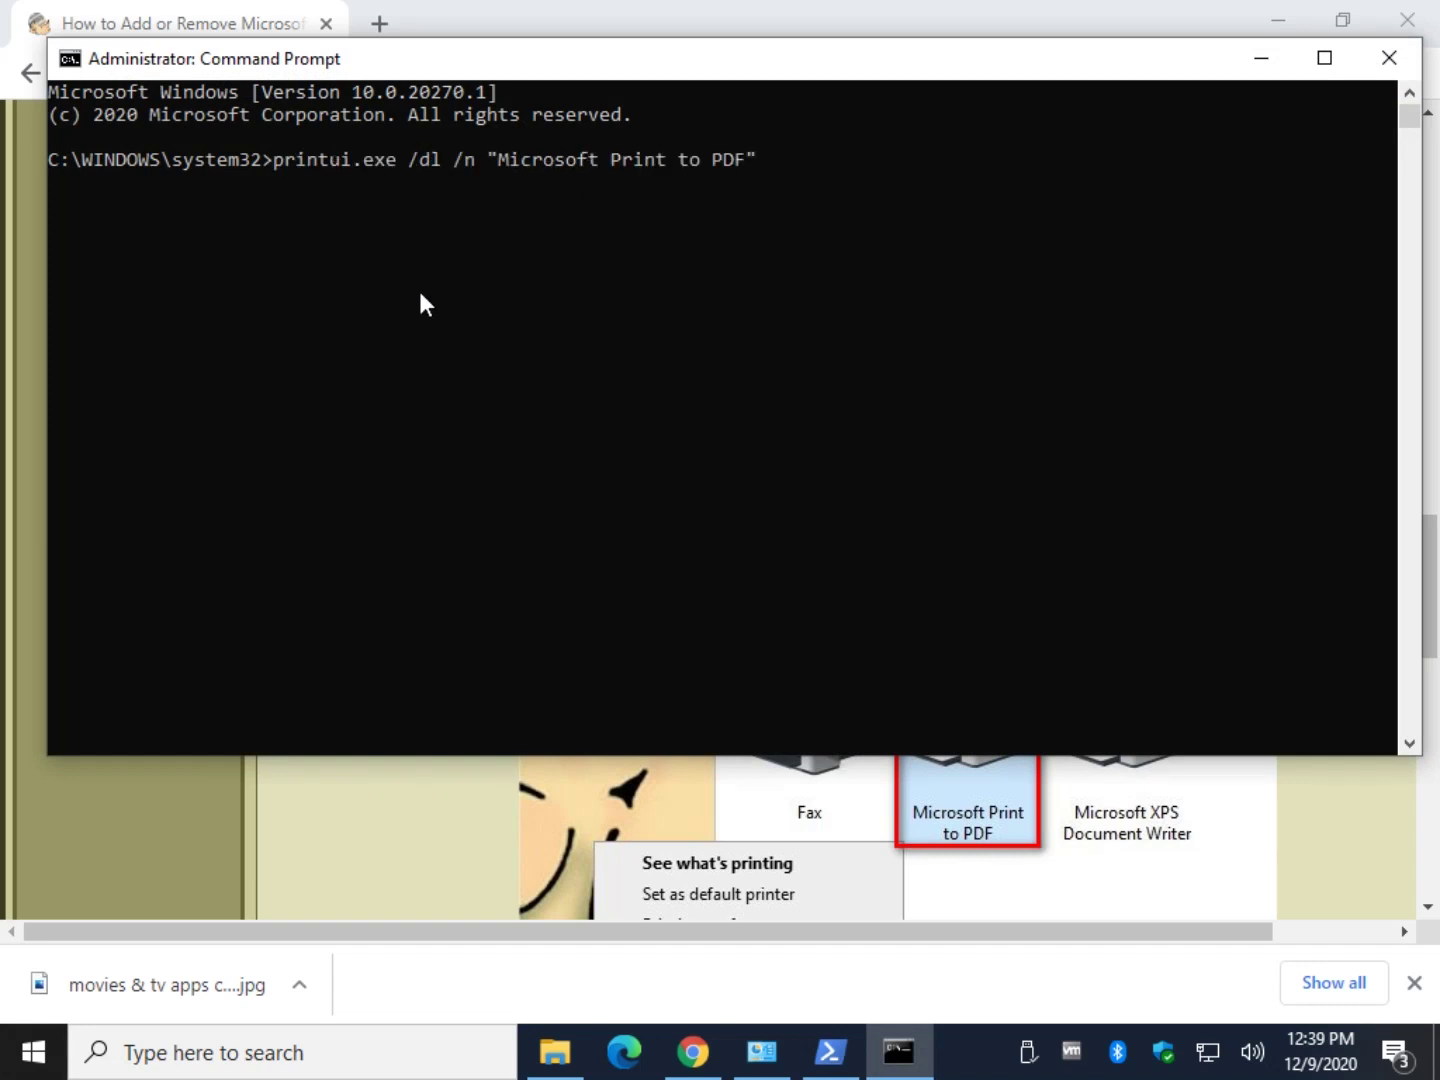
# Run printui.exe /dl /n "Microsoft Print to PDF", close Command Prompt, and dismiss the error
pyautogui.press('Return')
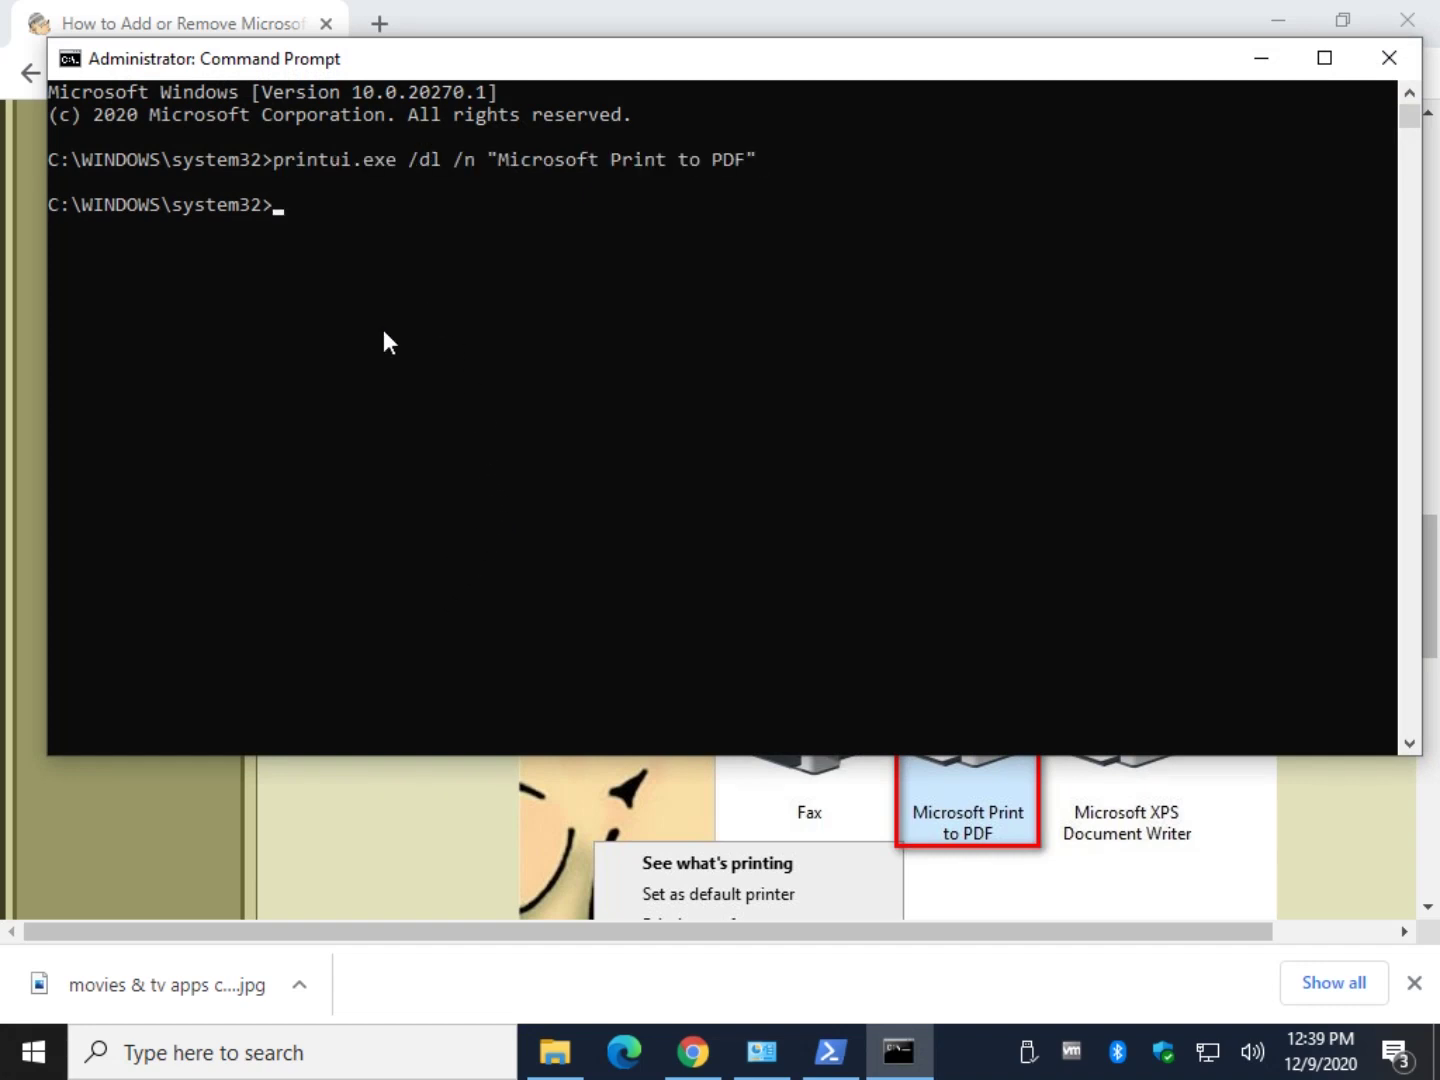
pyautogui.click(1390, 59)
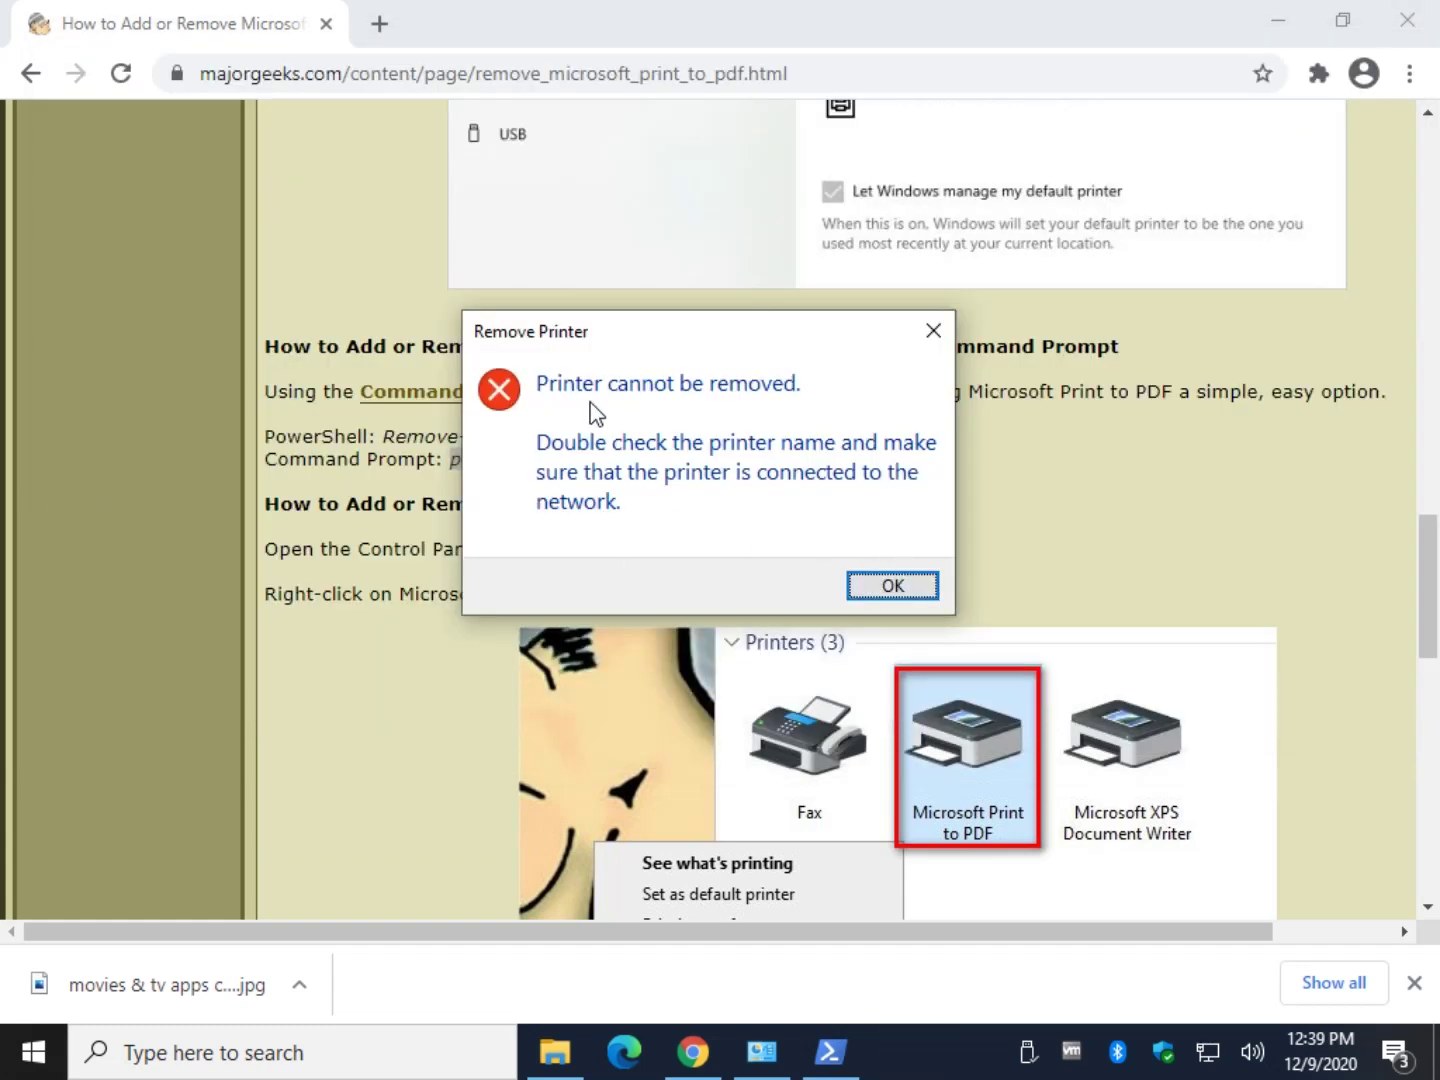
pyautogui.click(915, 586)
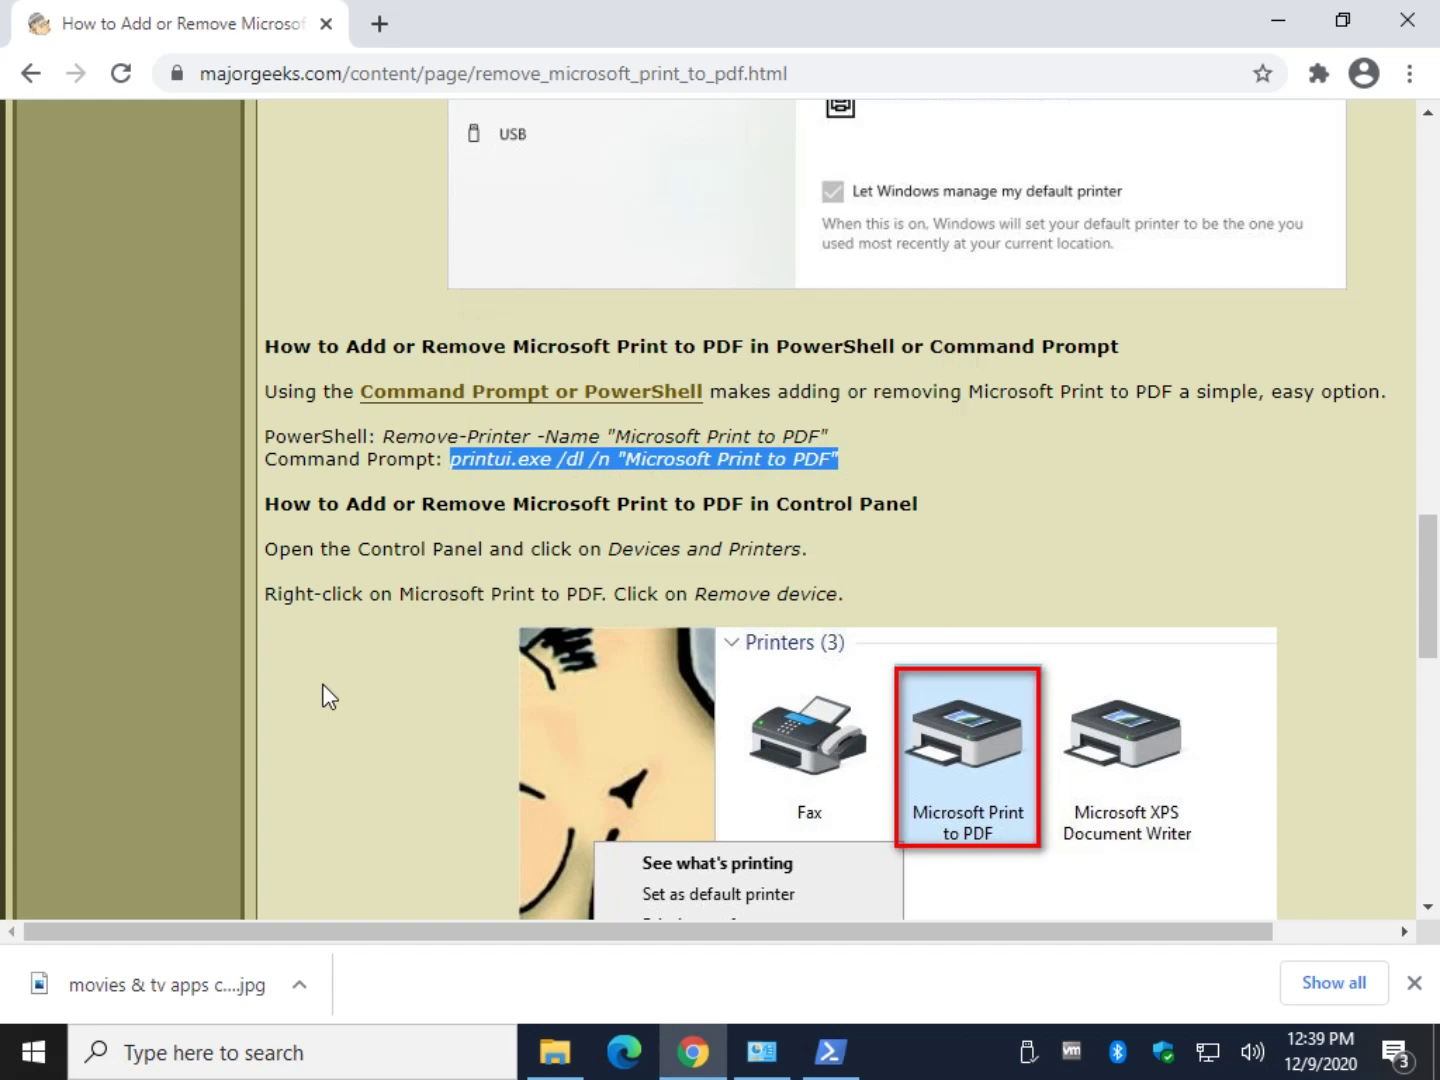
# Review the article's removal methods, return to the top, and close the downloads bar
pyautogui.scroll(-1, 355, 690)
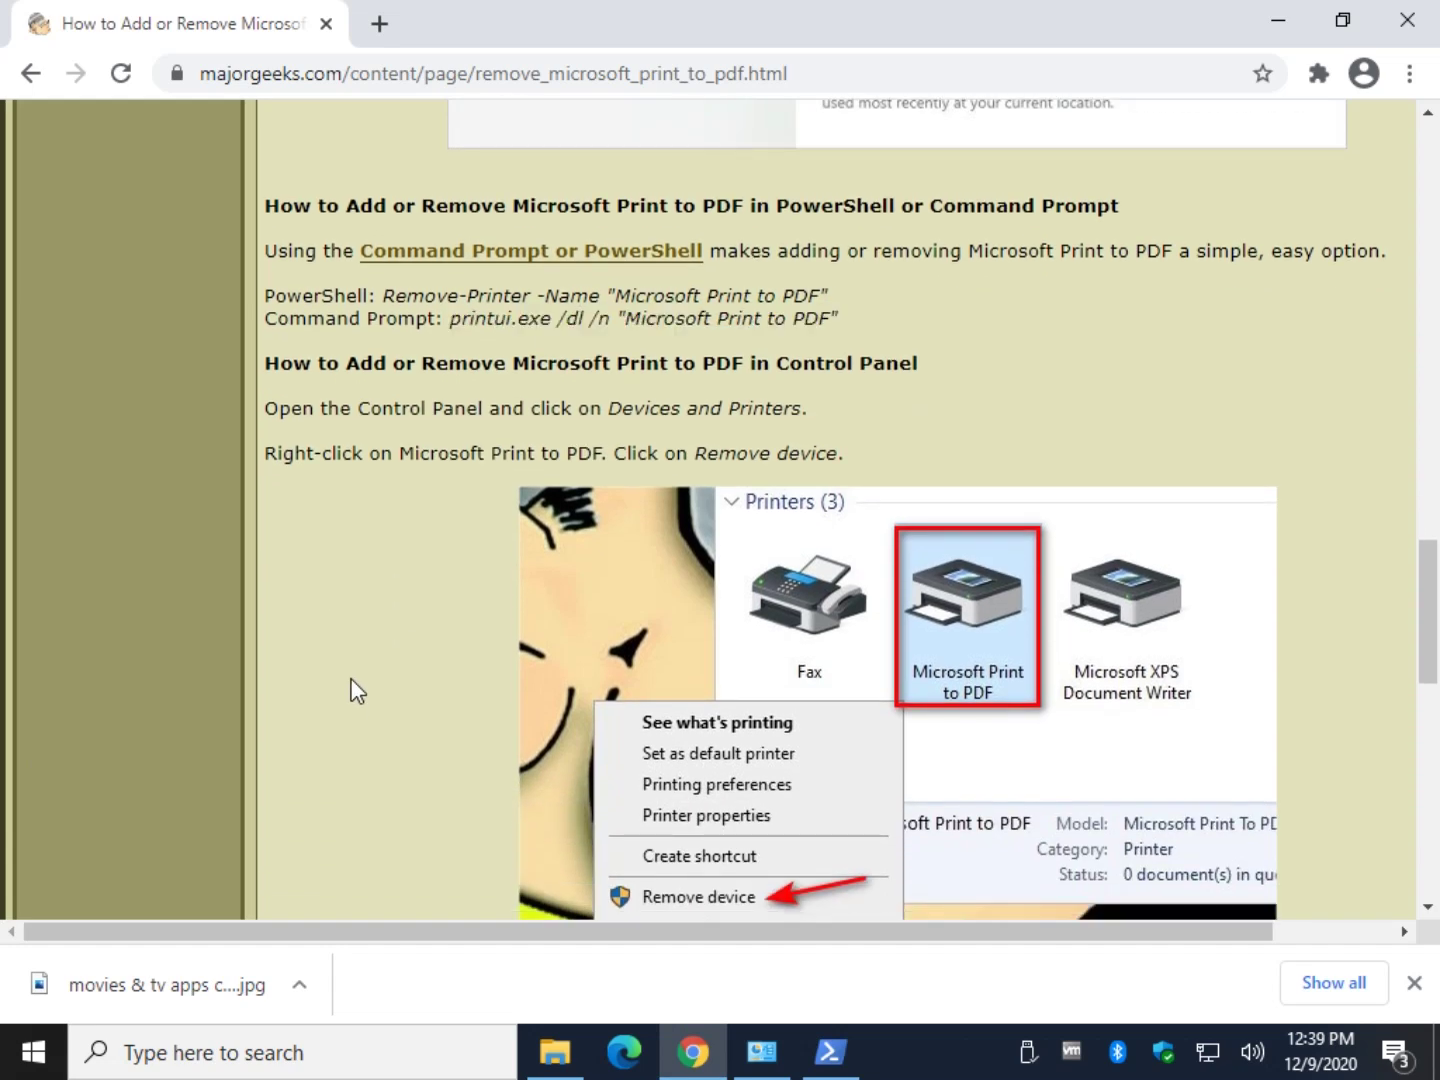
pyautogui.scroll(15, 355, 690)
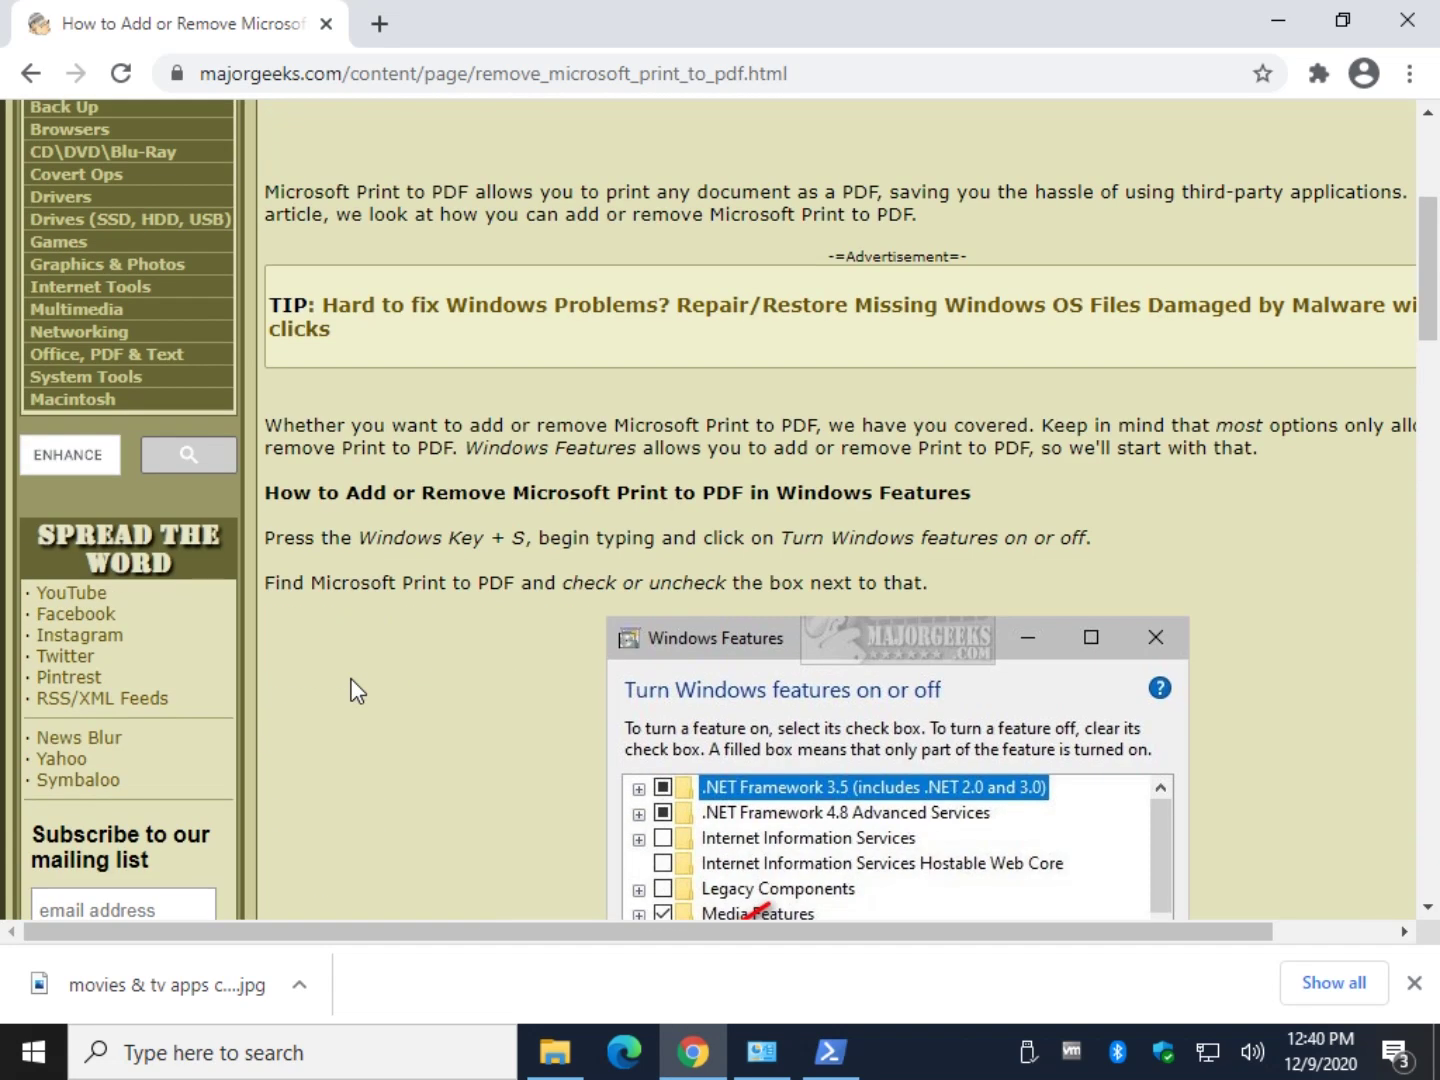
pyautogui.scroll(-1, 355, 690)
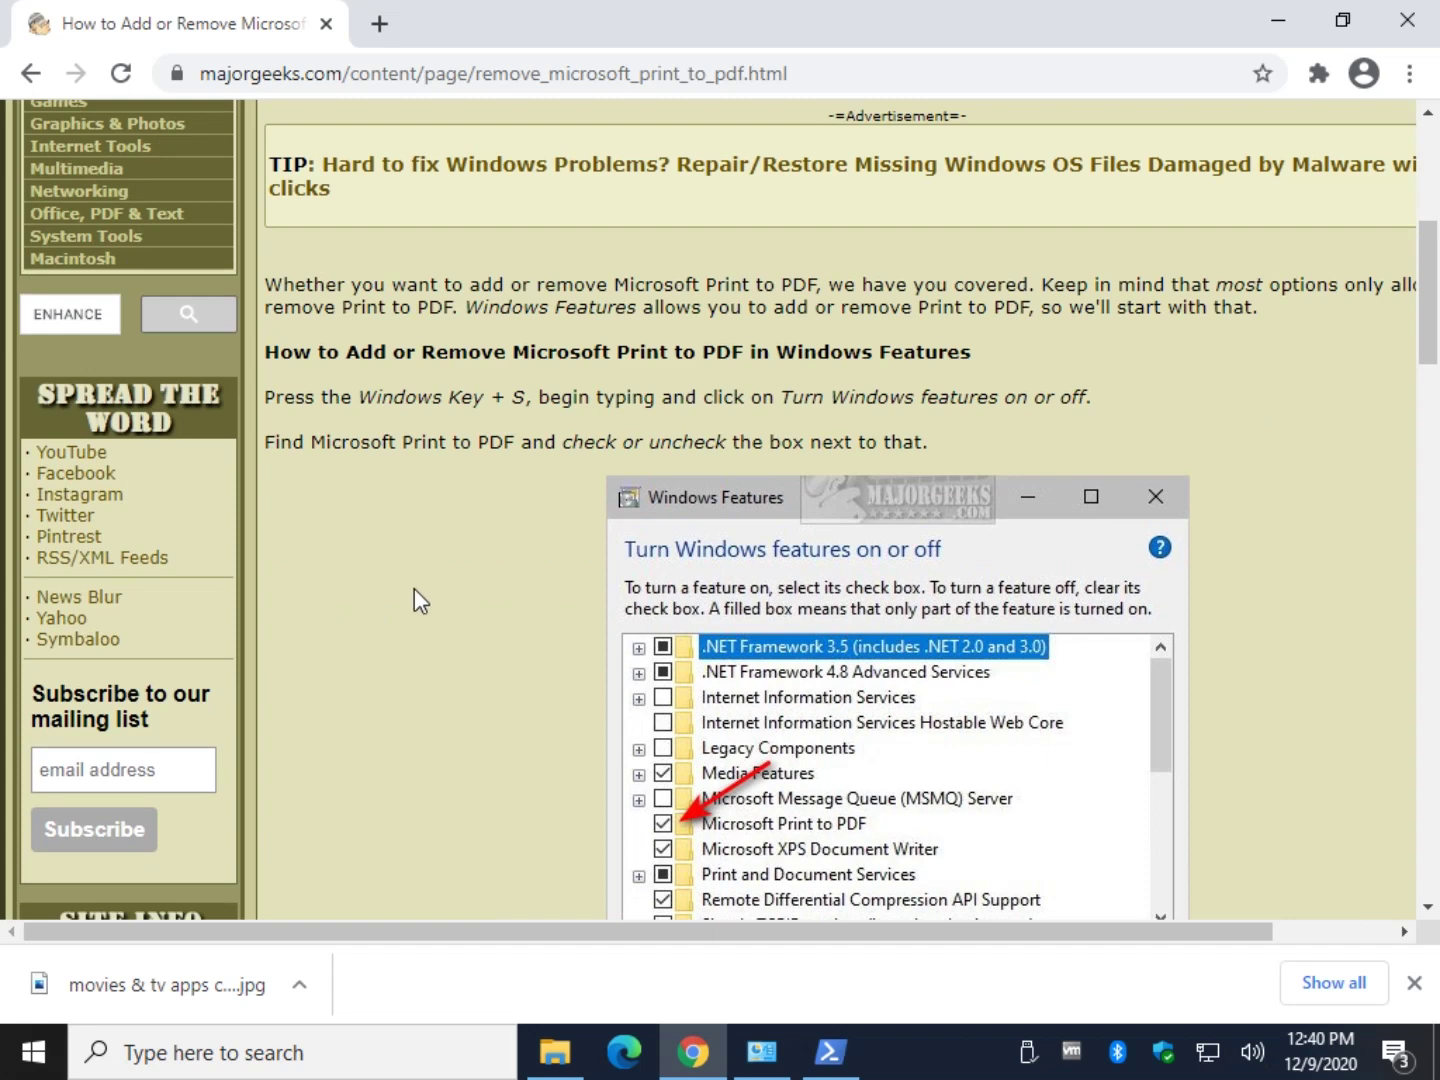
pyautogui.scroll(-1, 404, 574)
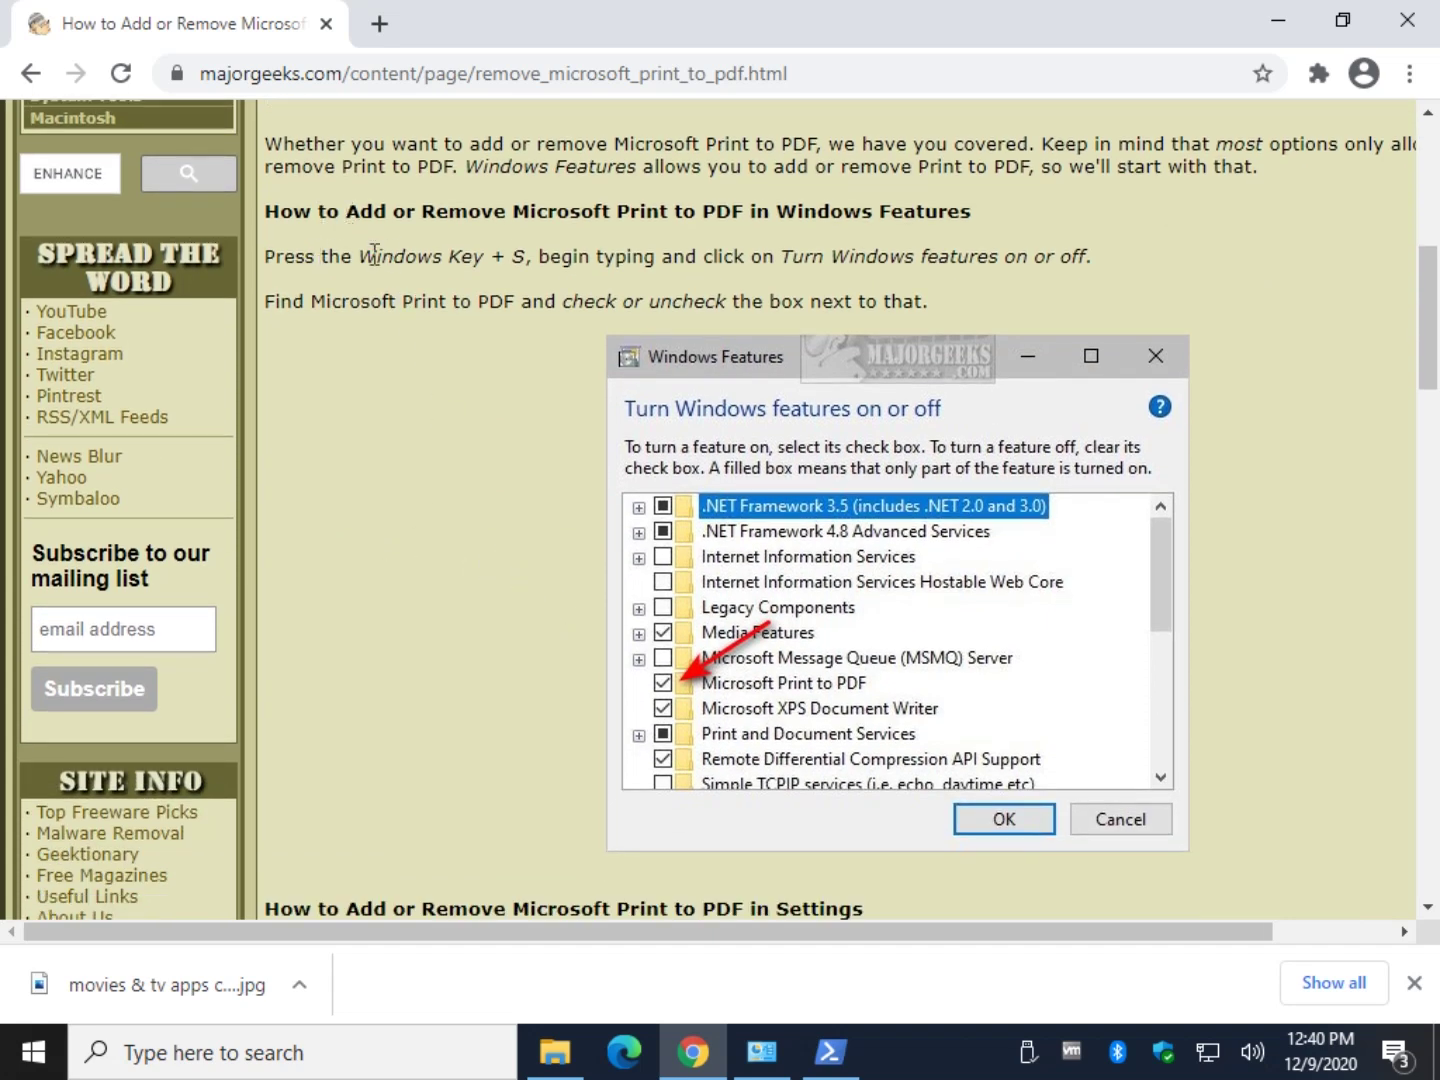
pyautogui.moveTo(781, 256); pyautogui.dragTo(1090, 258)
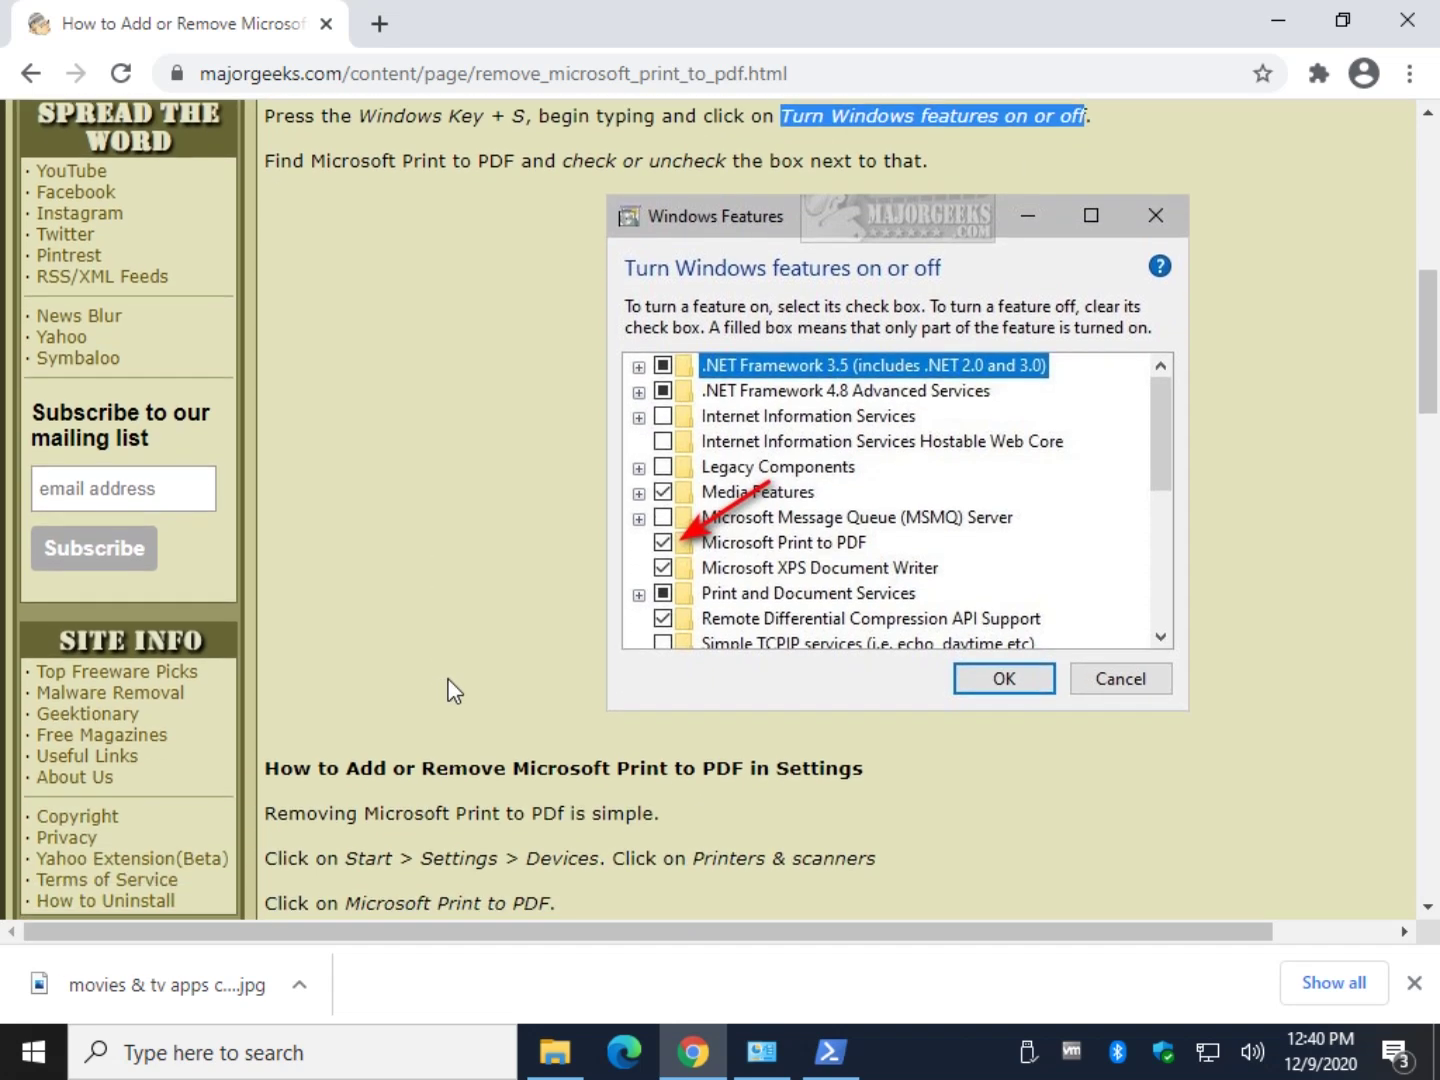
pyautogui.scroll(-1, 456, 688)
pyautogui.click(456, 690)
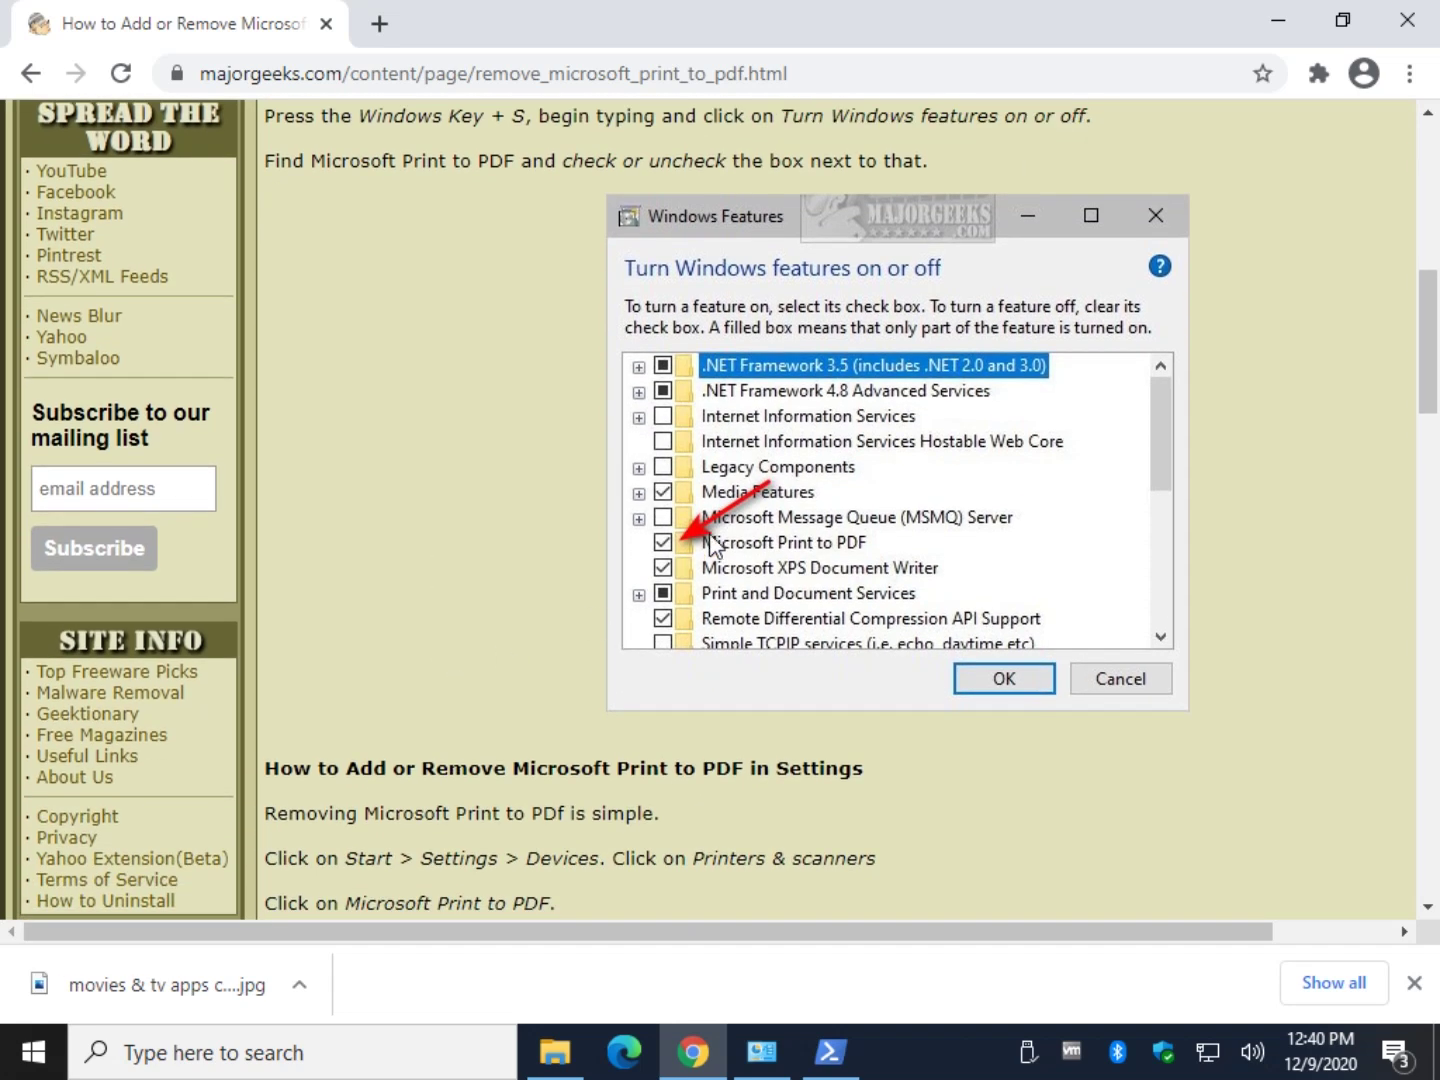
pyautogui.scroll(-5, 700, 555)
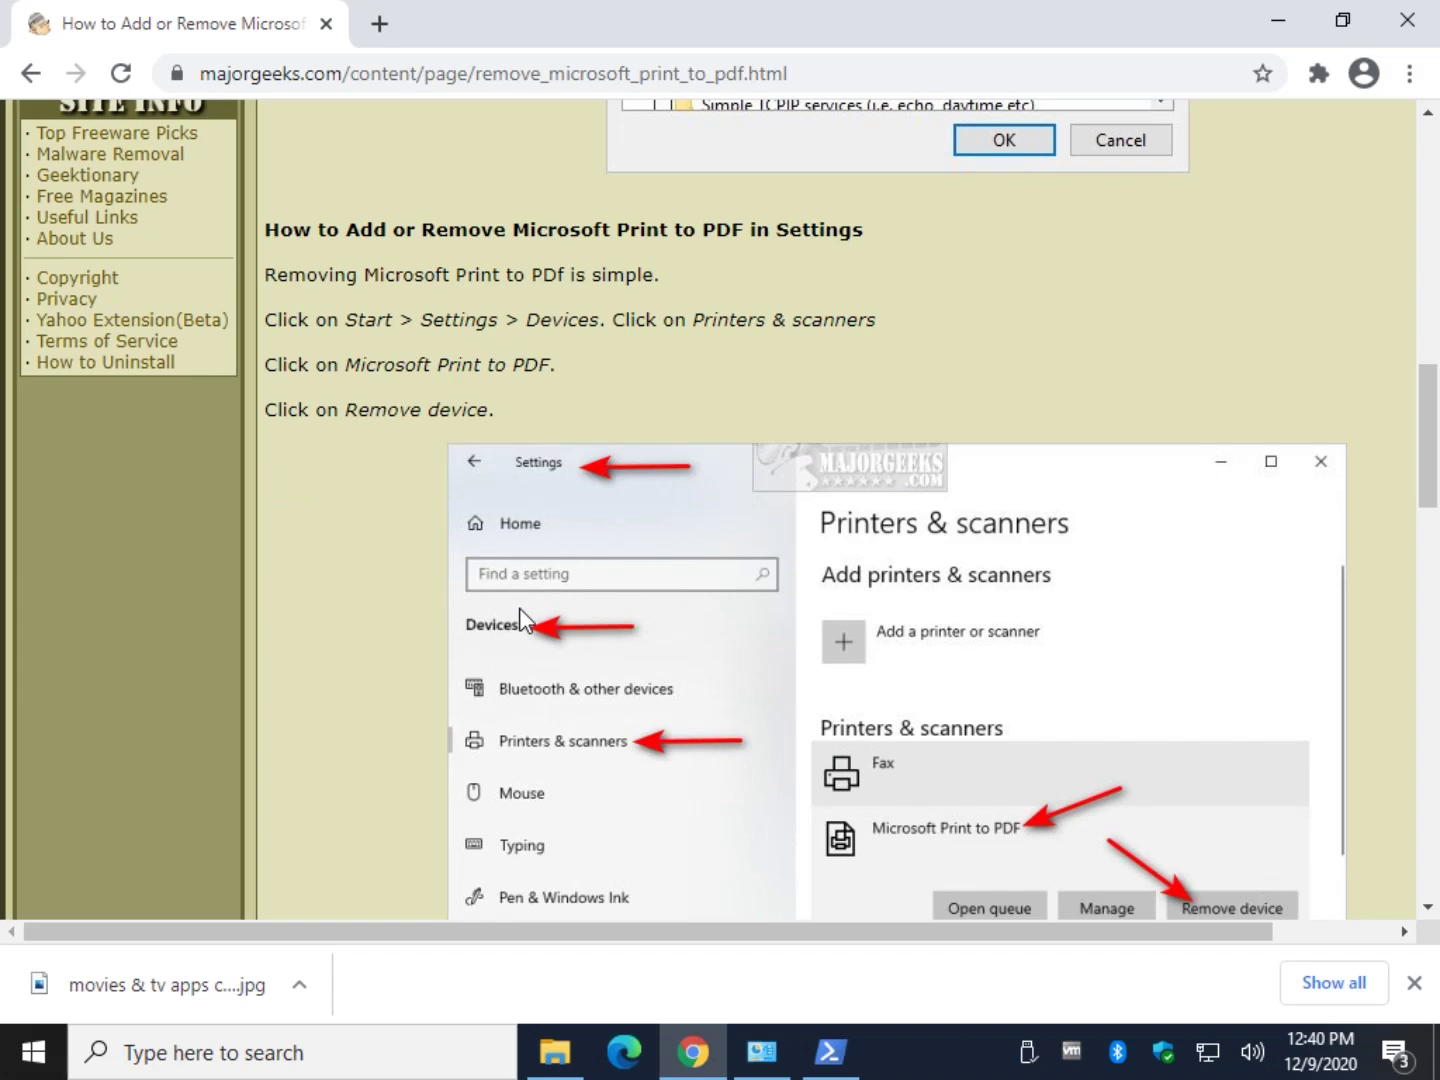
pyautogui.scroll(-10, 505, 630)
pyautogui.scroll(11, 484, 635)
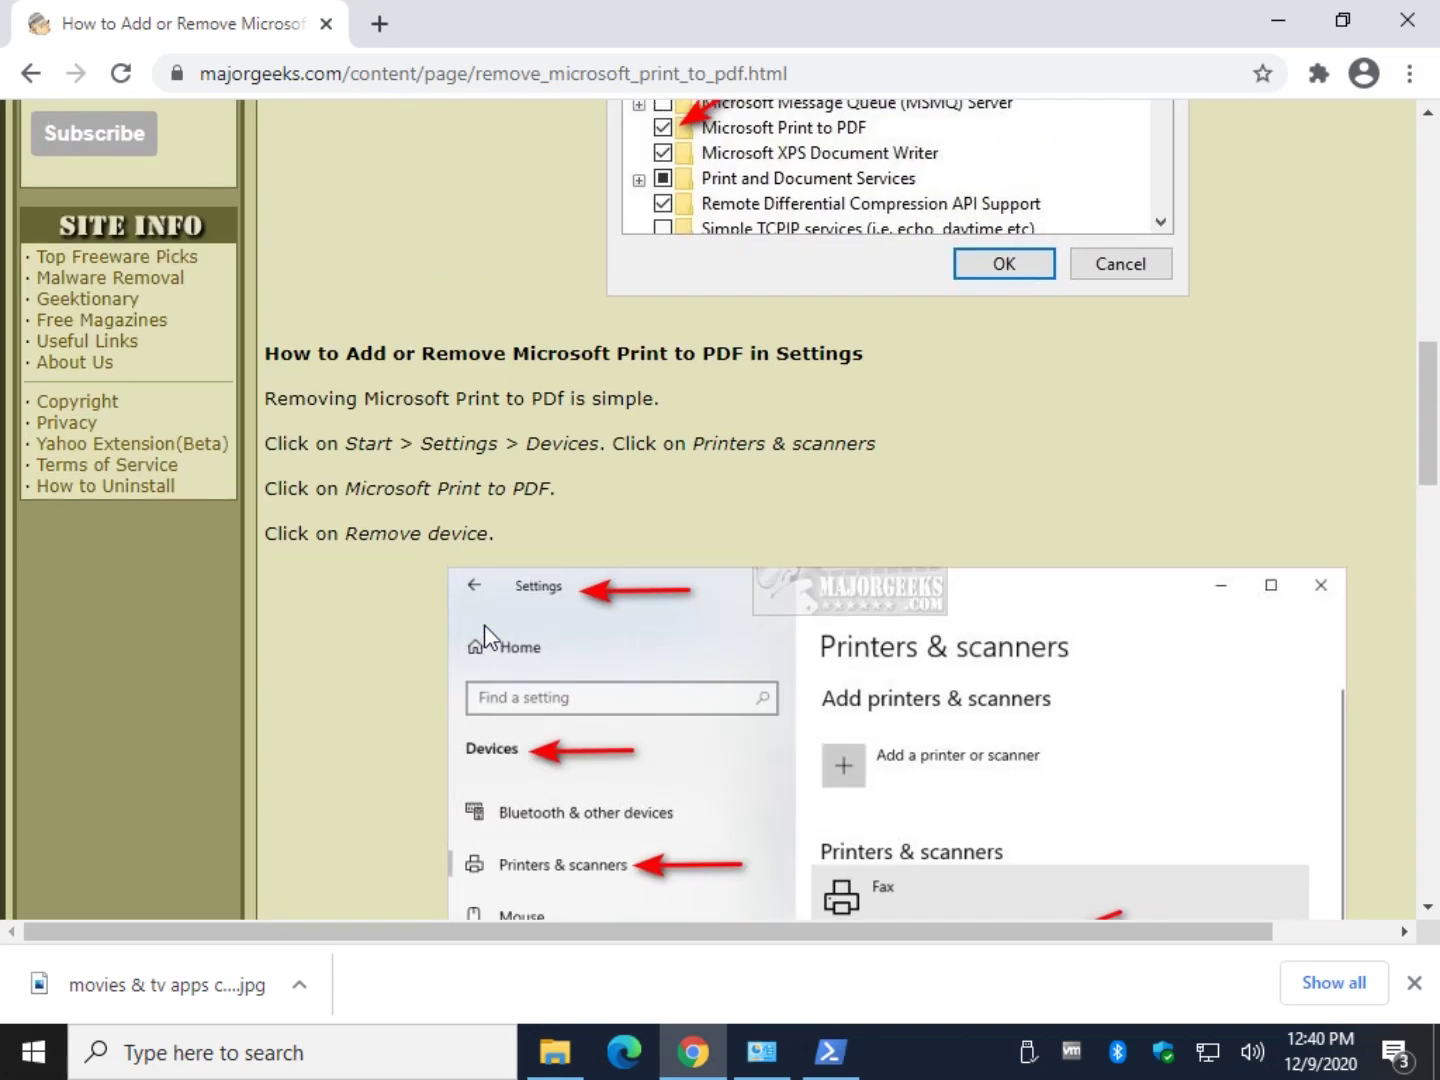
pyautogui.scroll(10, 484, 628)
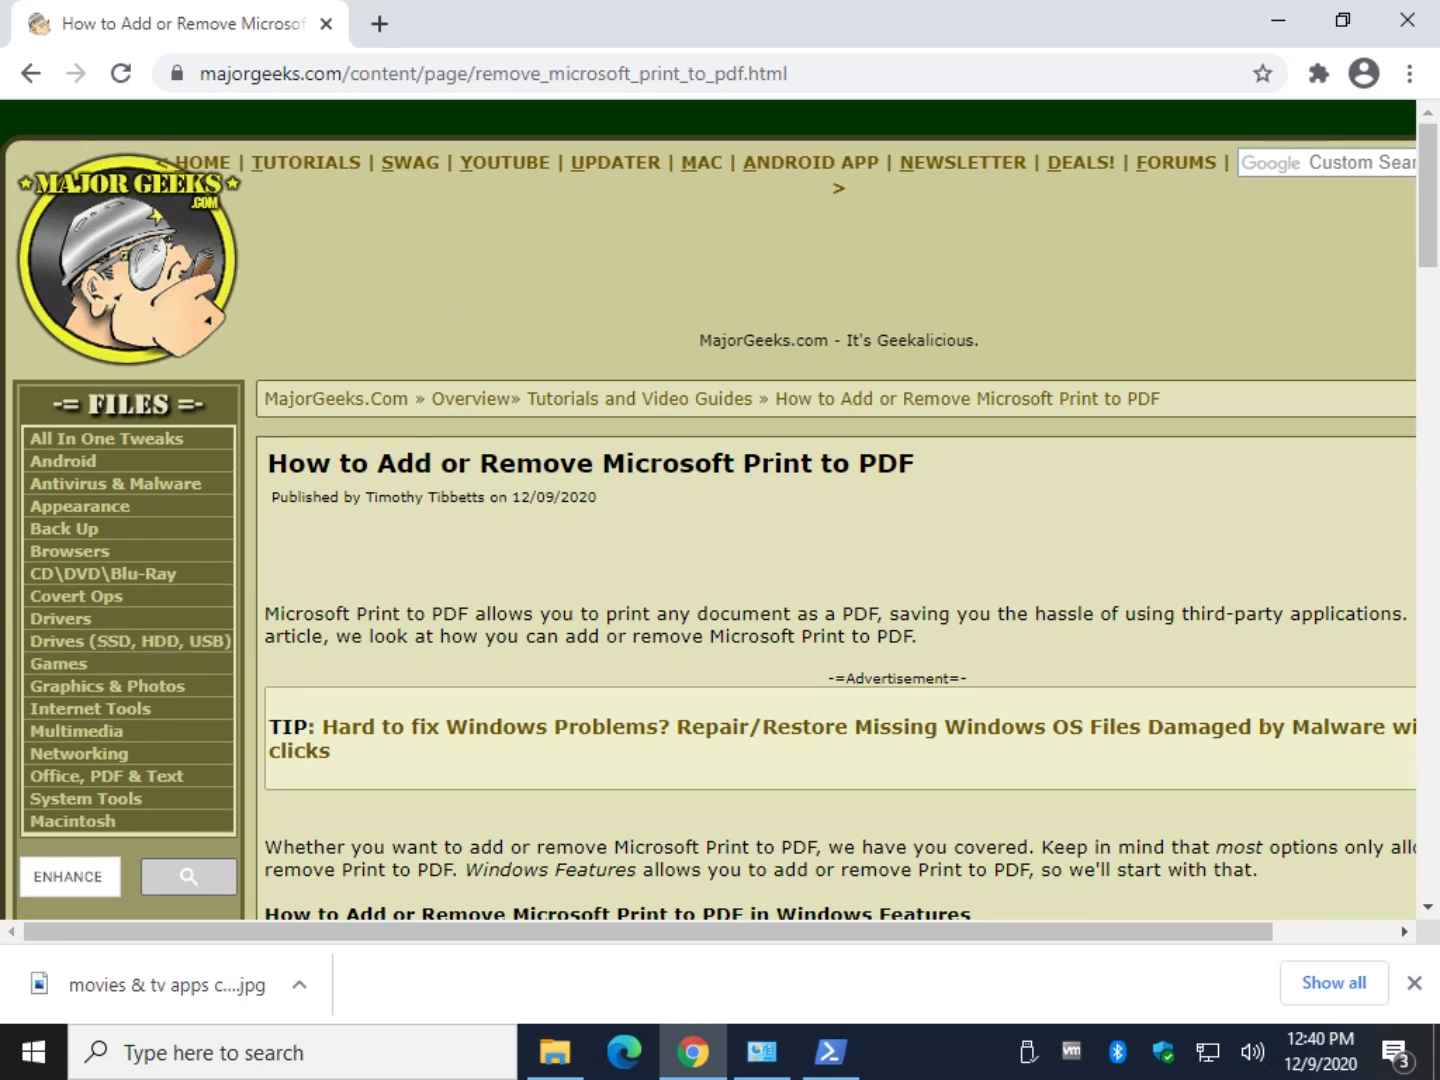
pyautogui.click(1414, 983)
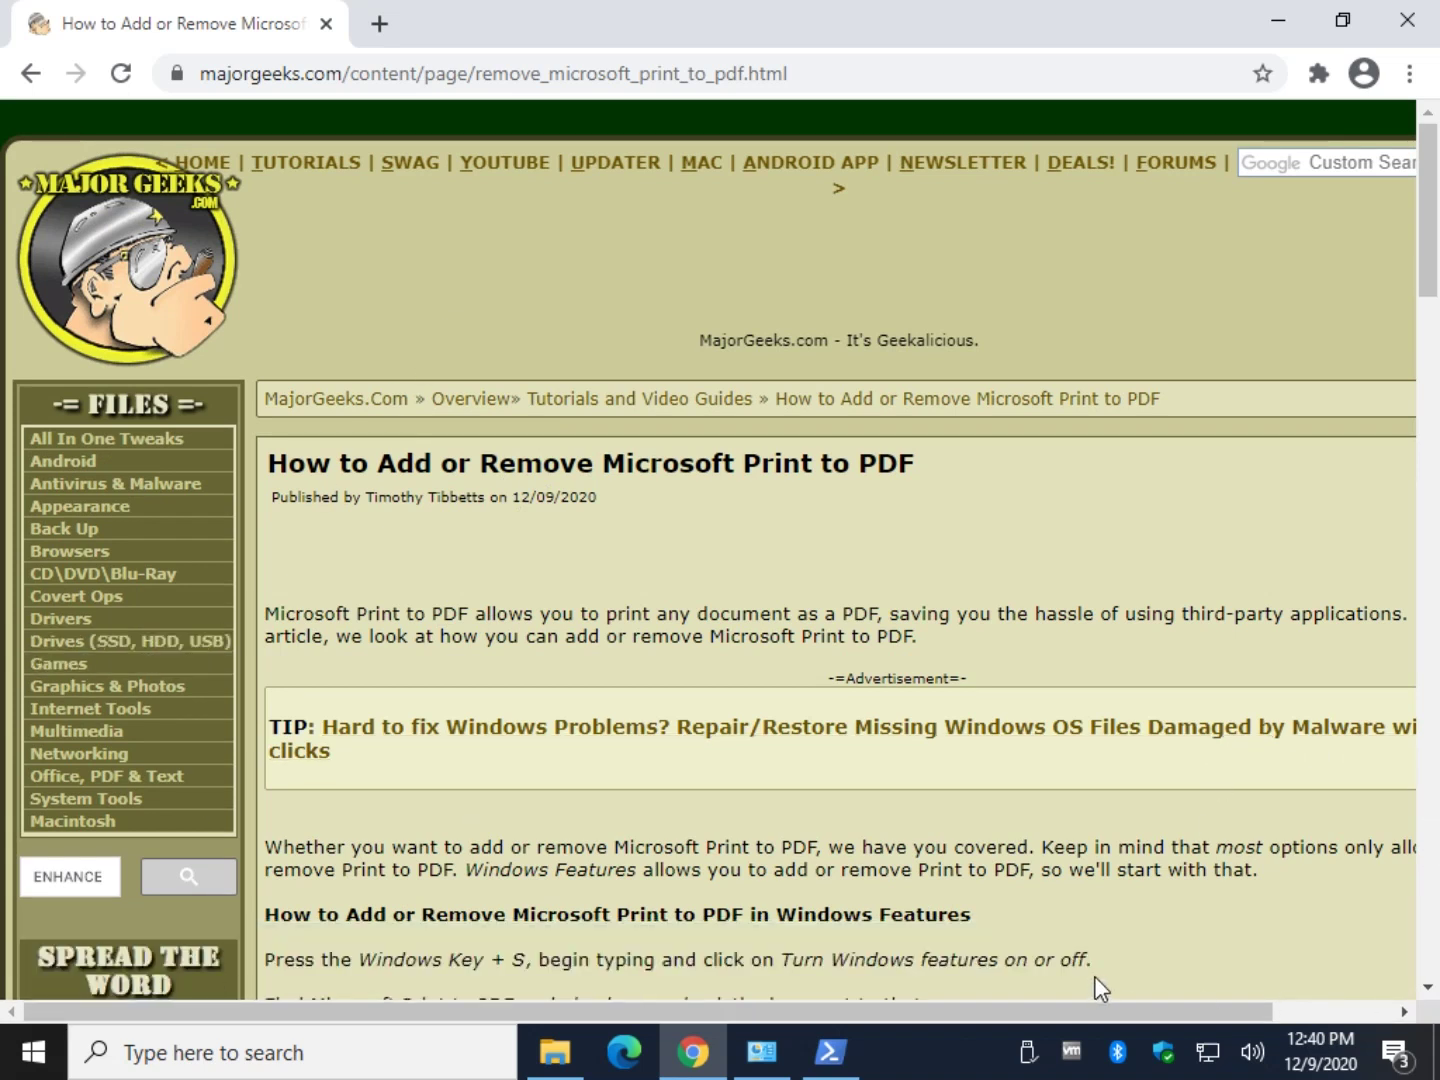